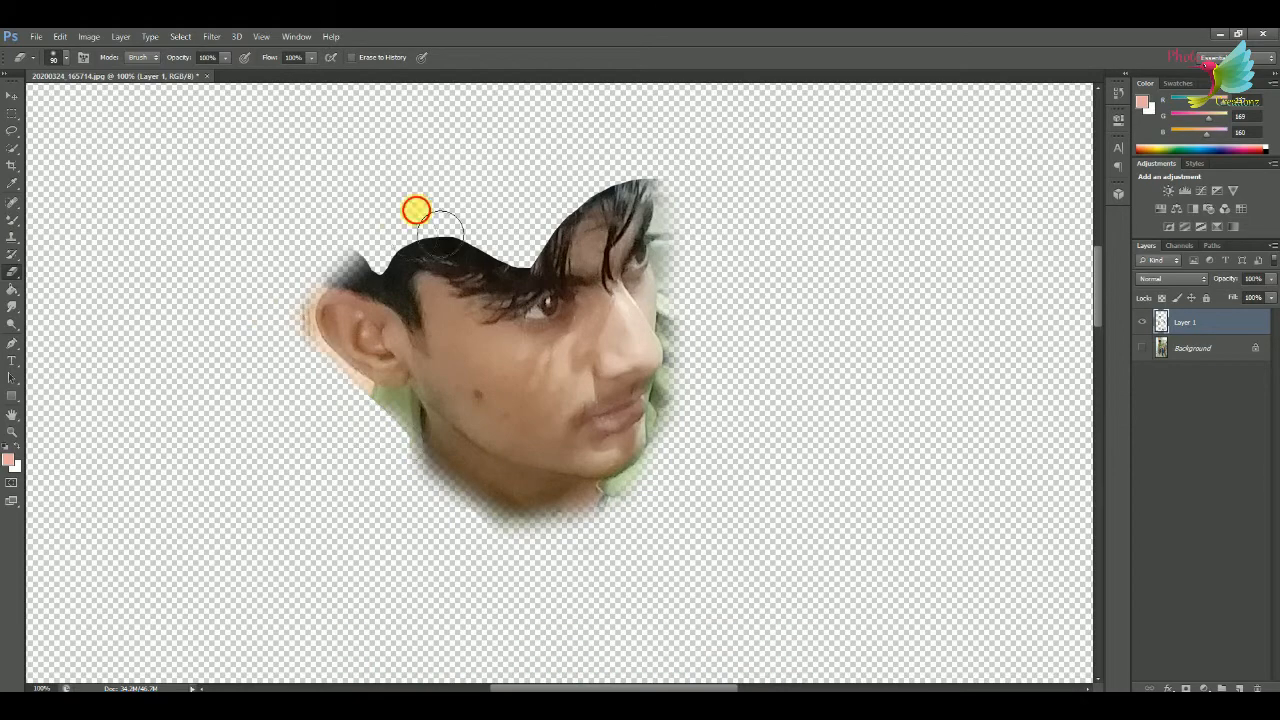
Erase the hair and leftover background around the face and along the forearm on Layer 1.
drag(414, 209, 634, 166)
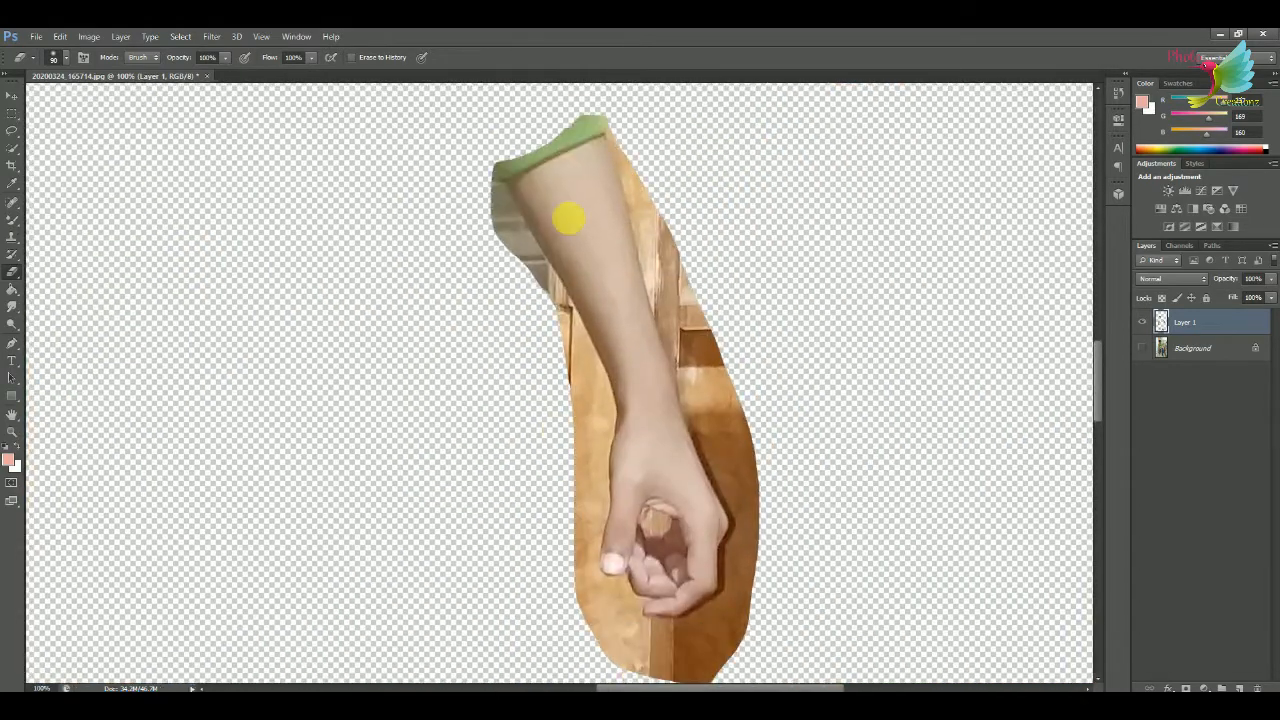
mouse_move(568, 218)
mouse_down()
mouse_move(572, 497)
mouse_move(614, 657)
mouse_move(680, 280)
mouse_up()
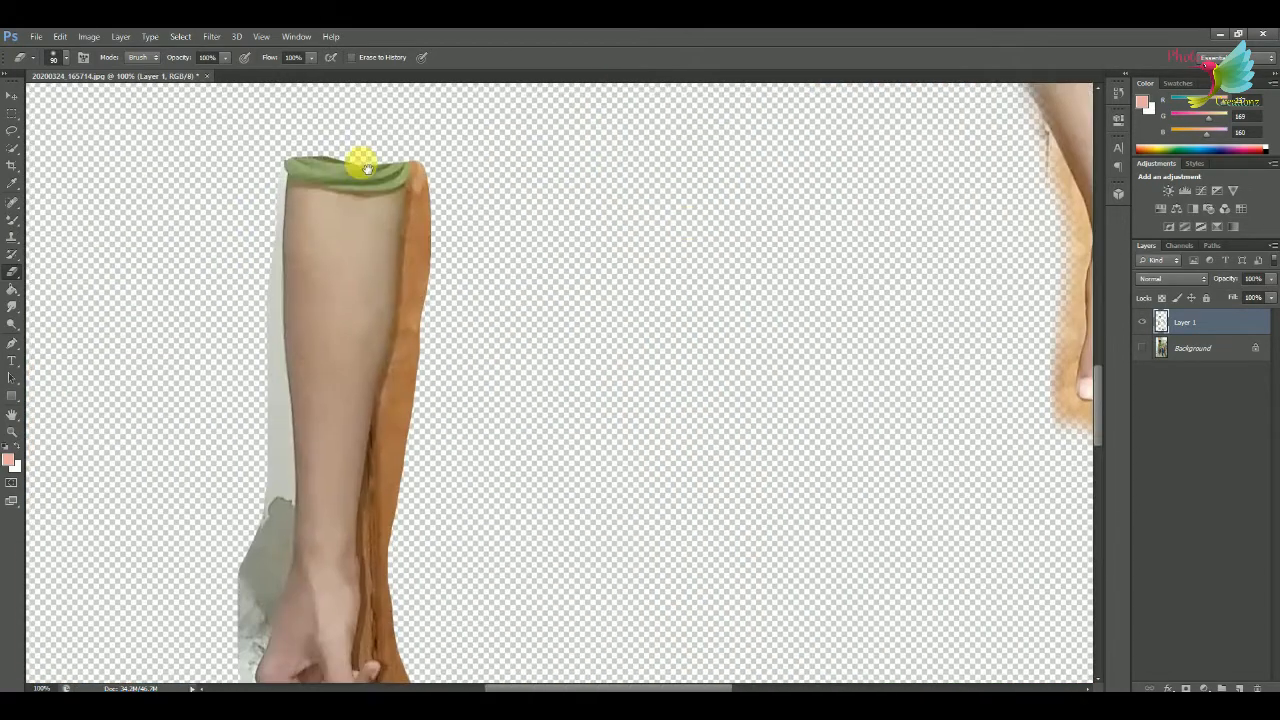
mouse_move(381, 183)
mouse_down()
mouse_move(483, 240)
mouse_move(423, 543)
mouse_move(411, 245)
mouse_up()
drag(409, 340, 256, 241)
scroll(255, 240, up, 3)
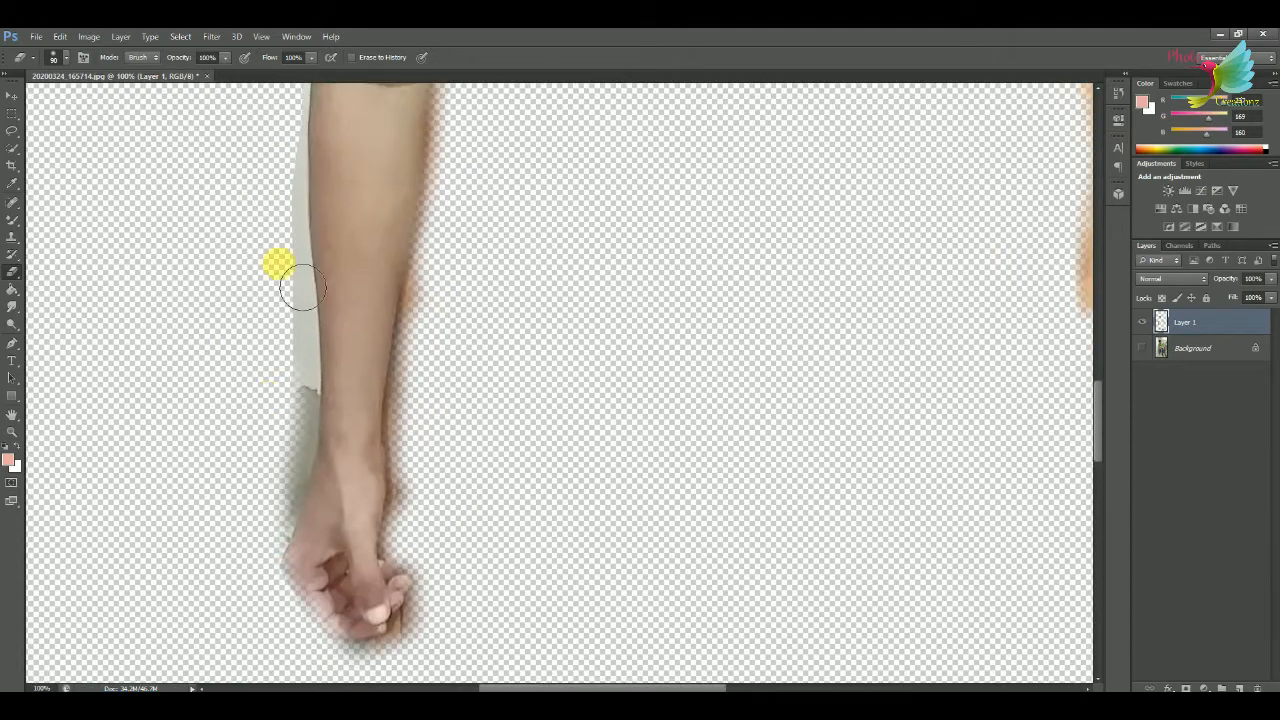
Erase the sandal straps, trouser ends and floor around both feet on Layer 1, leaving only the skin.
key(ctrl+0)
click(1142, 348)
key(ctrl+plus)
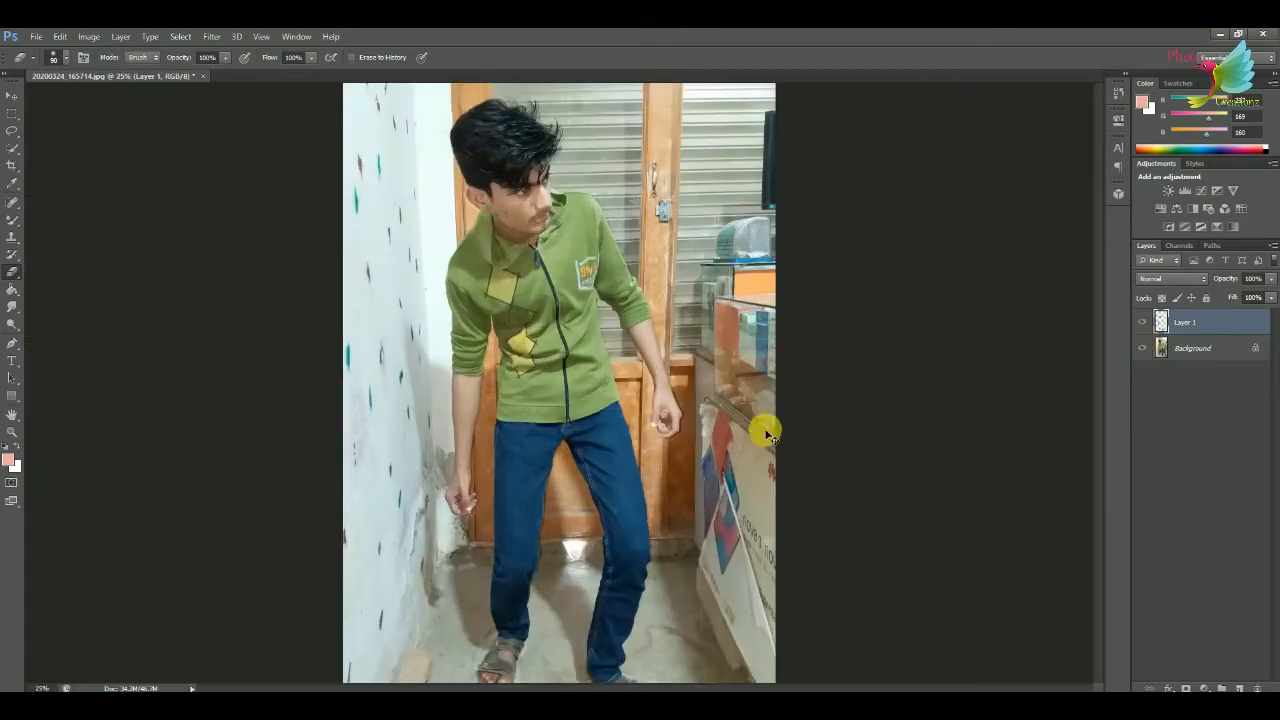
click(1142, 348)
drag(711, 595, 708, 305)
key(ctrl+plus)
key(ctrl+plus)
key(ctrl+plus)
key(ctrl+plus)
drag(866, 414, 787, 516)
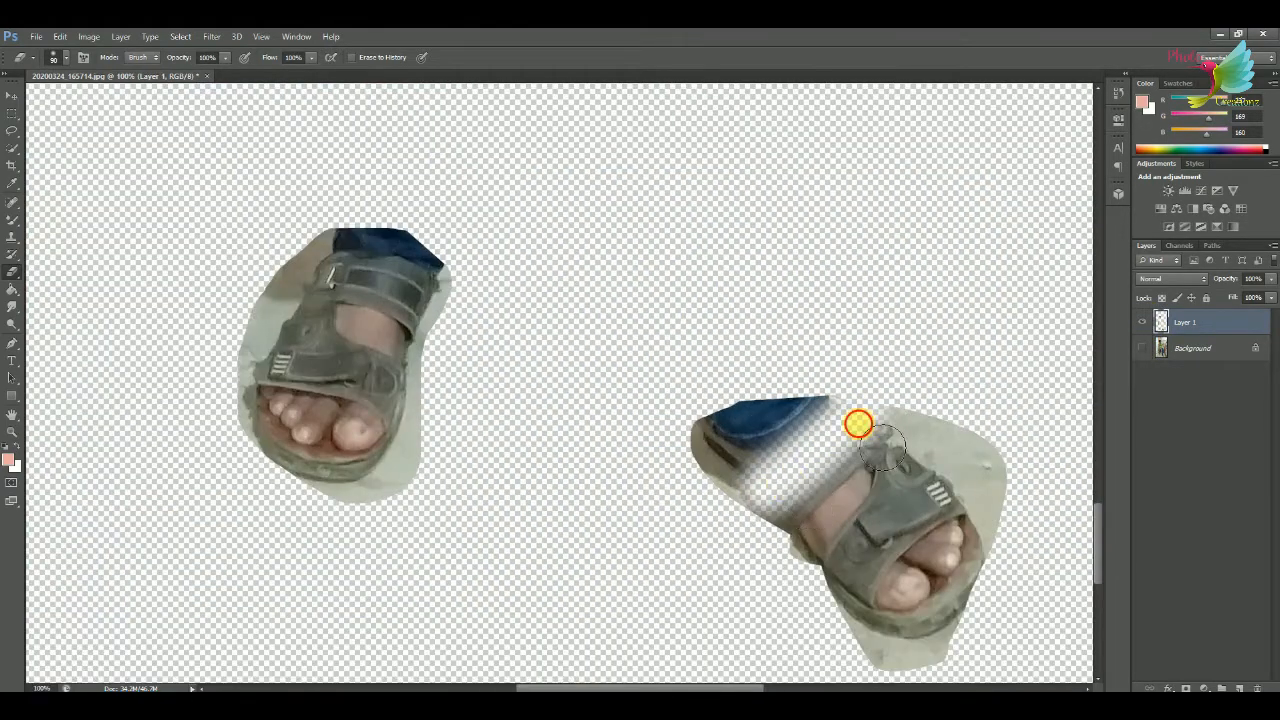
mouse_move(858, 424)
mouse_down()
mouse_move(729, 429)
mouse_move(814, 643)
mouse_move(1006, 523)
mouse_move(705, 508)
mouse_move(517, 286)
mouse_move(290, 340)
mouse_move(460, 437)
mouse_move(300, 480)
mouse_up()
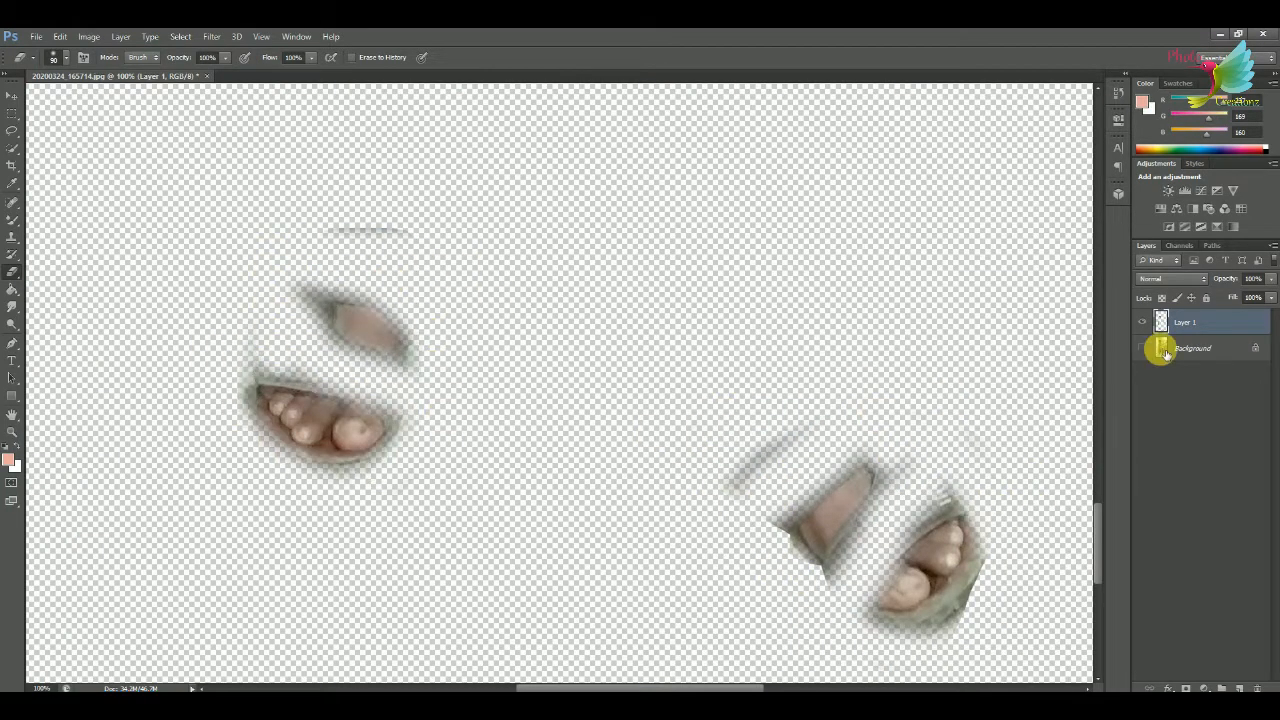
Show the Background layer again and merge Layer 1 down into it.
click(1142, 348)
key(ctrl+0)
key(ctrl+e)
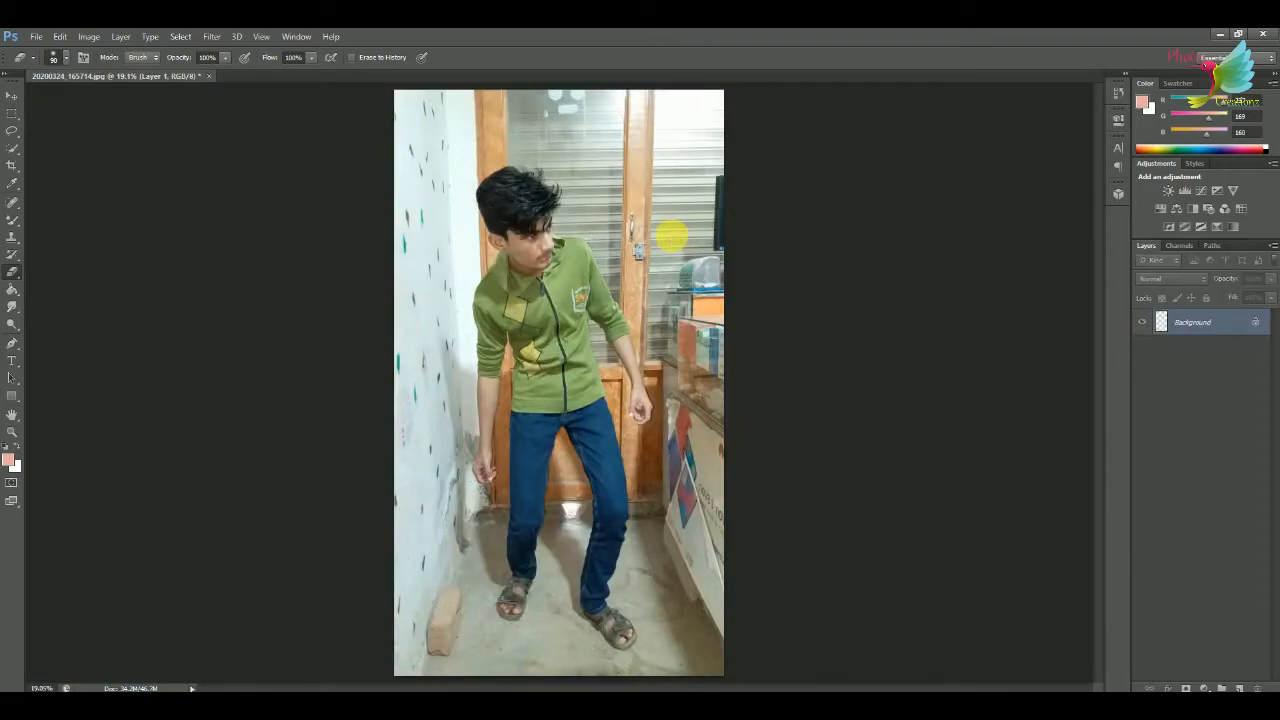
Choose the Mixer Brush and set the foreground colour to a skin tone sampled from the cheek.
scroll(668, 238, up, 6)
scroll(634, 417, down, 1)
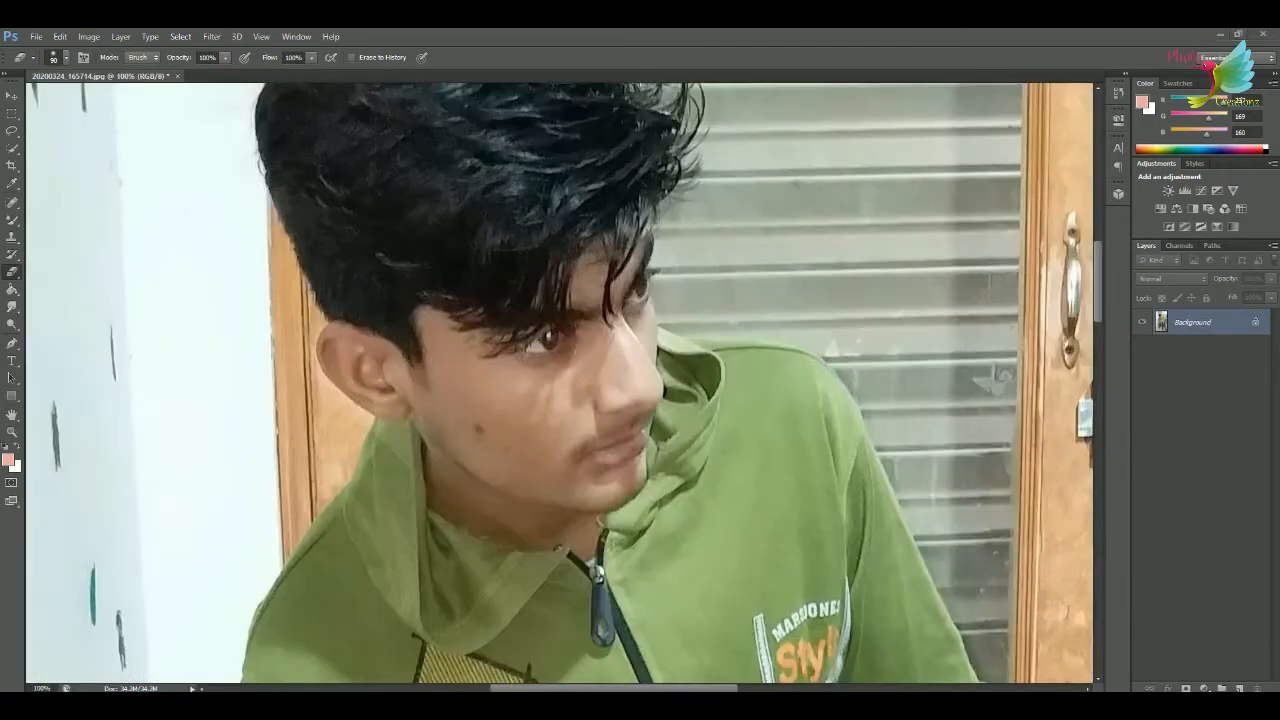
click(16, 223)
click(75, 260)
click(8, 460)
click(499, 378)
click(1178, 486)
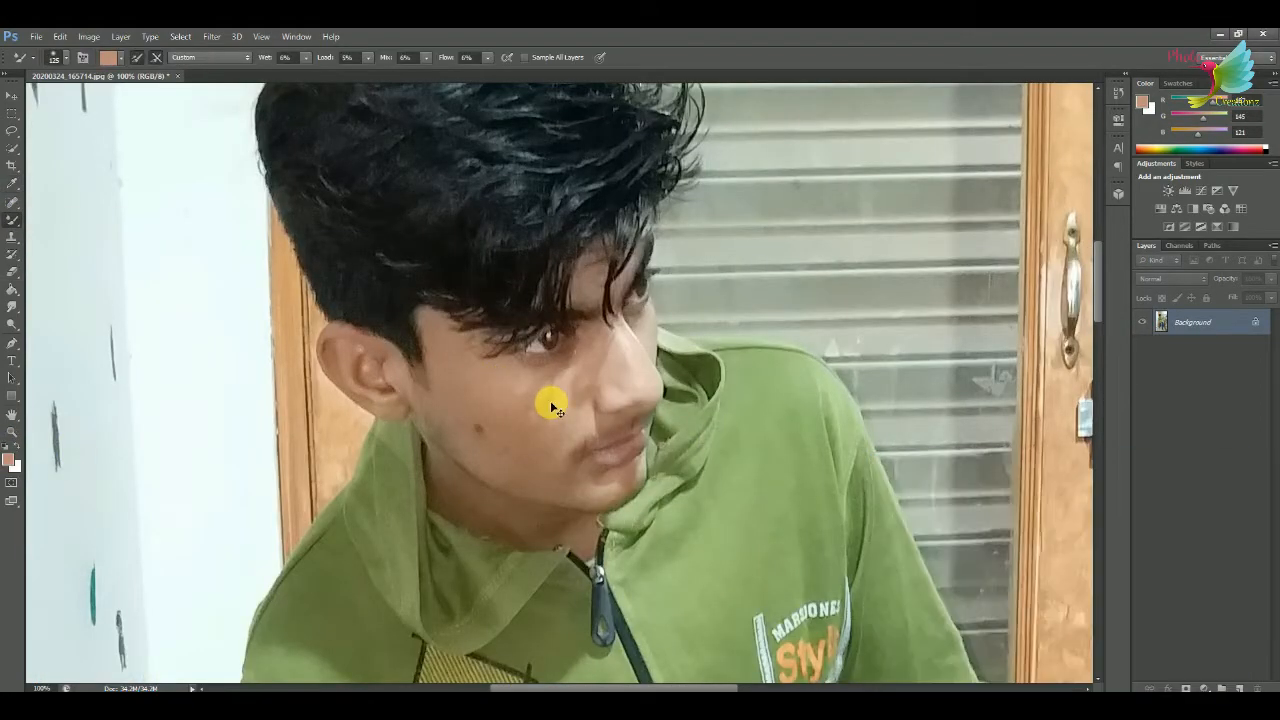
Remove the mole and small blemishes on the cheek with the Spot Healing Brush in Content-Aware mode.
key(ctrl+plus)
key(bracketleft)
key(bracketleft)
key(bracketleft)
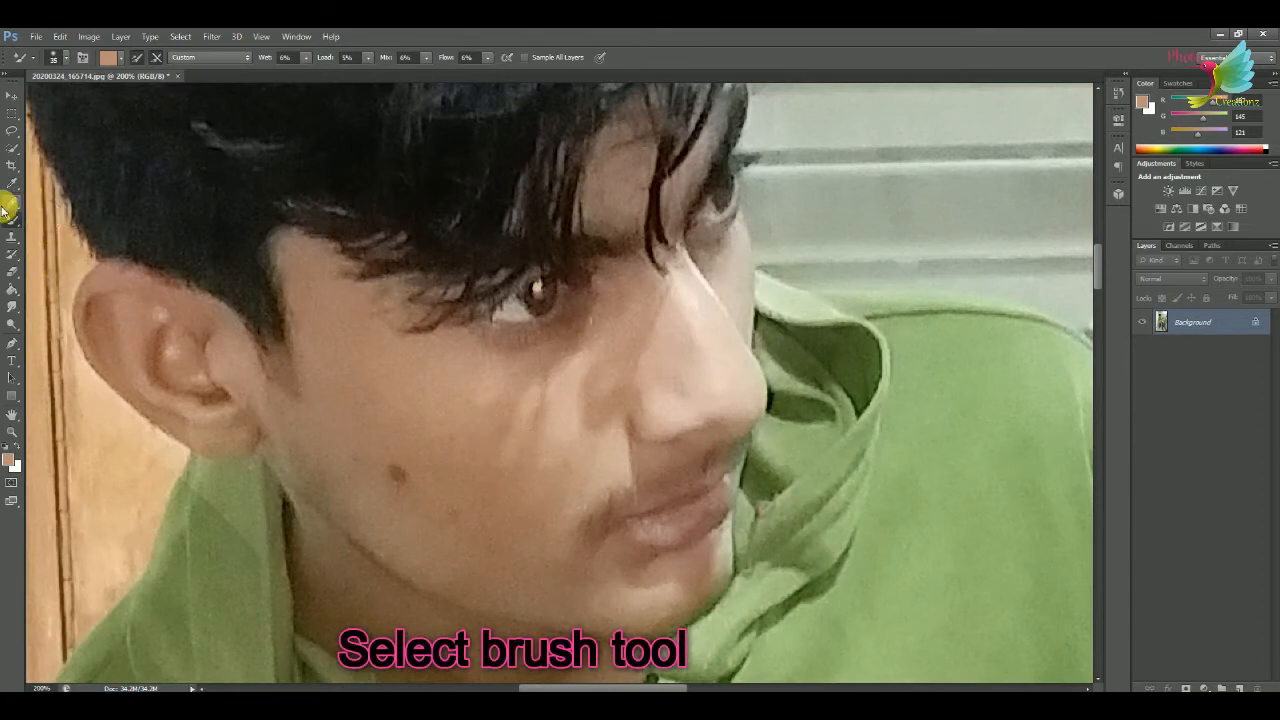
click(8, 207)
click(397, 475)
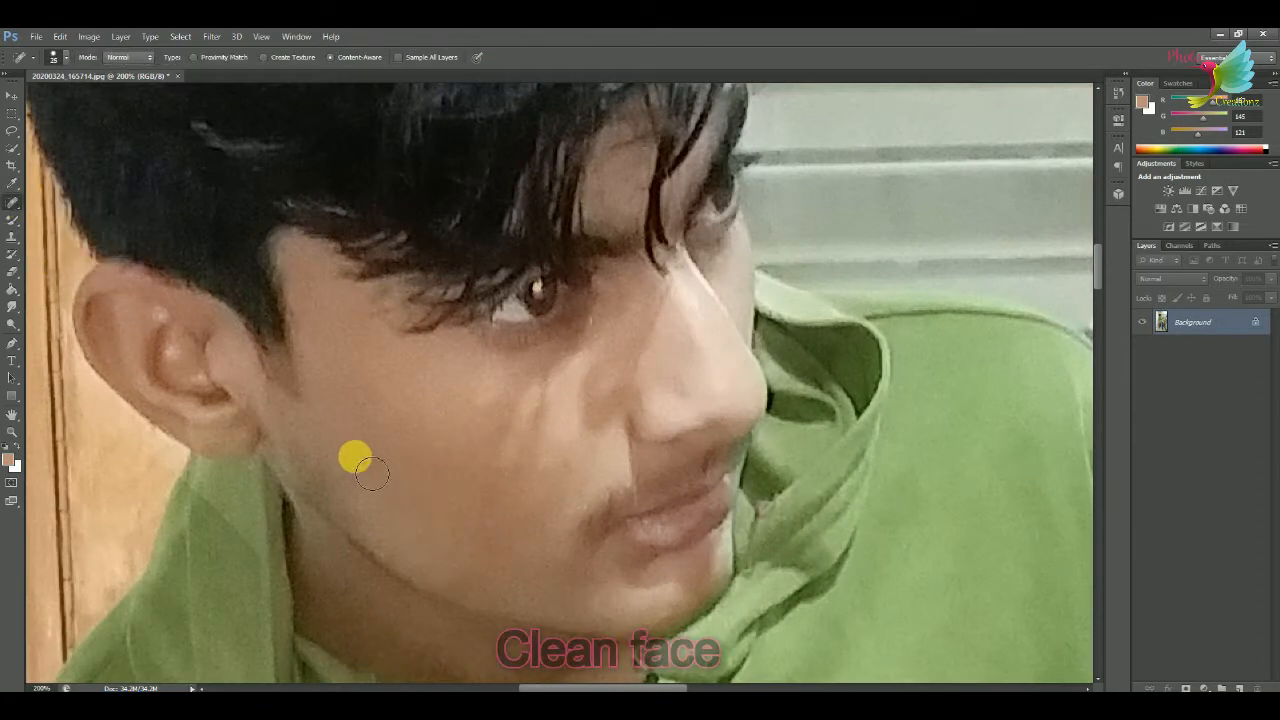
click(457, 518)
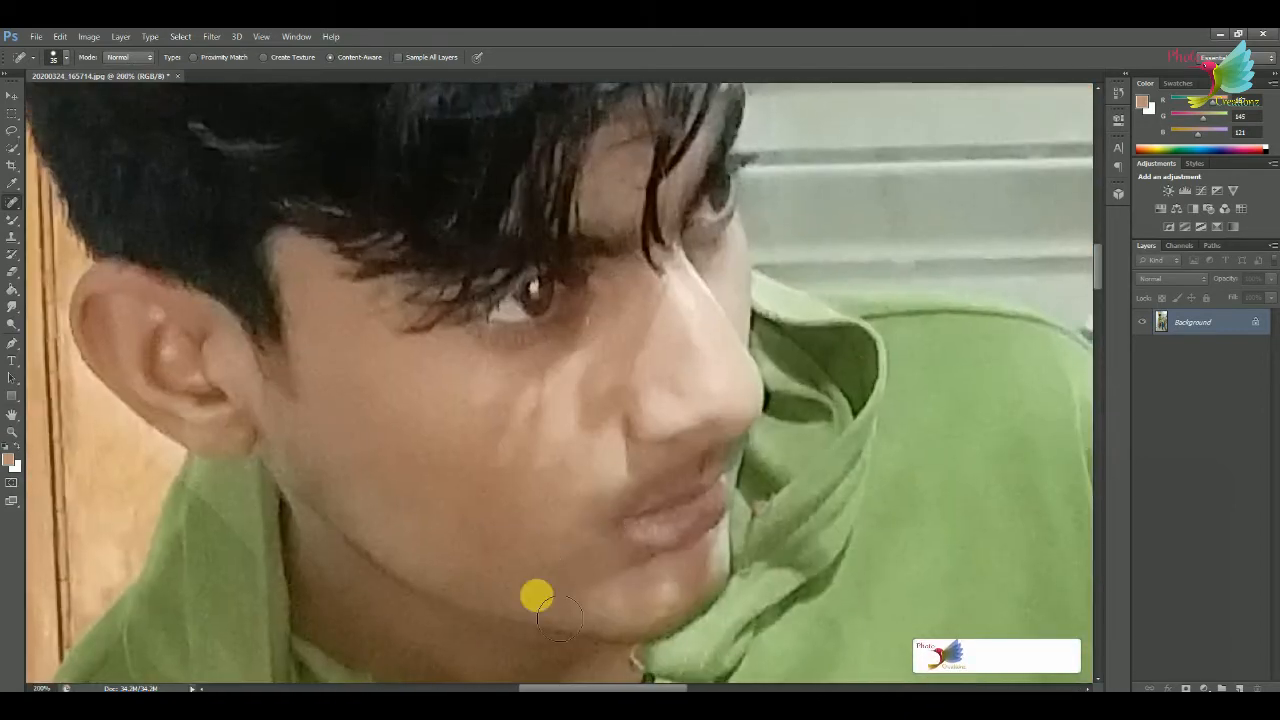
Smooth the skin of the cheeks, nose, chin and neck with the Mixer Brush.
right_click(12, 219)
click(80, 257)
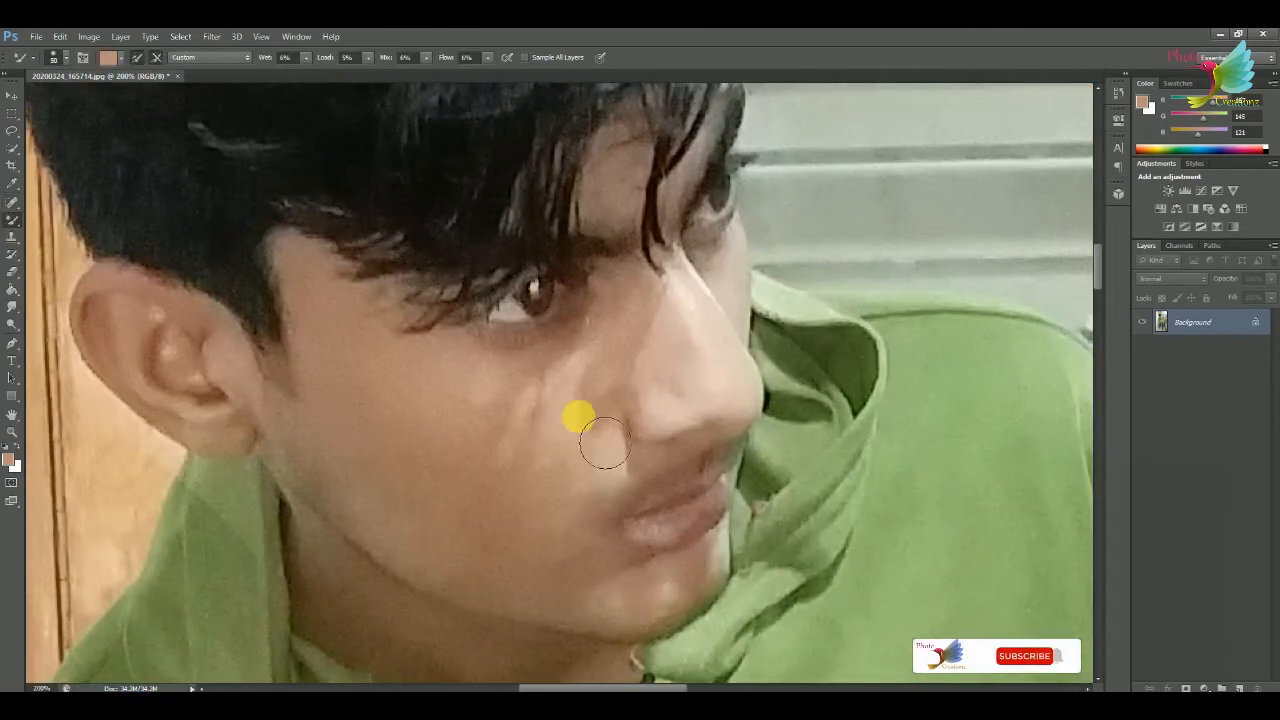
drag(604, 442, 689, 405)
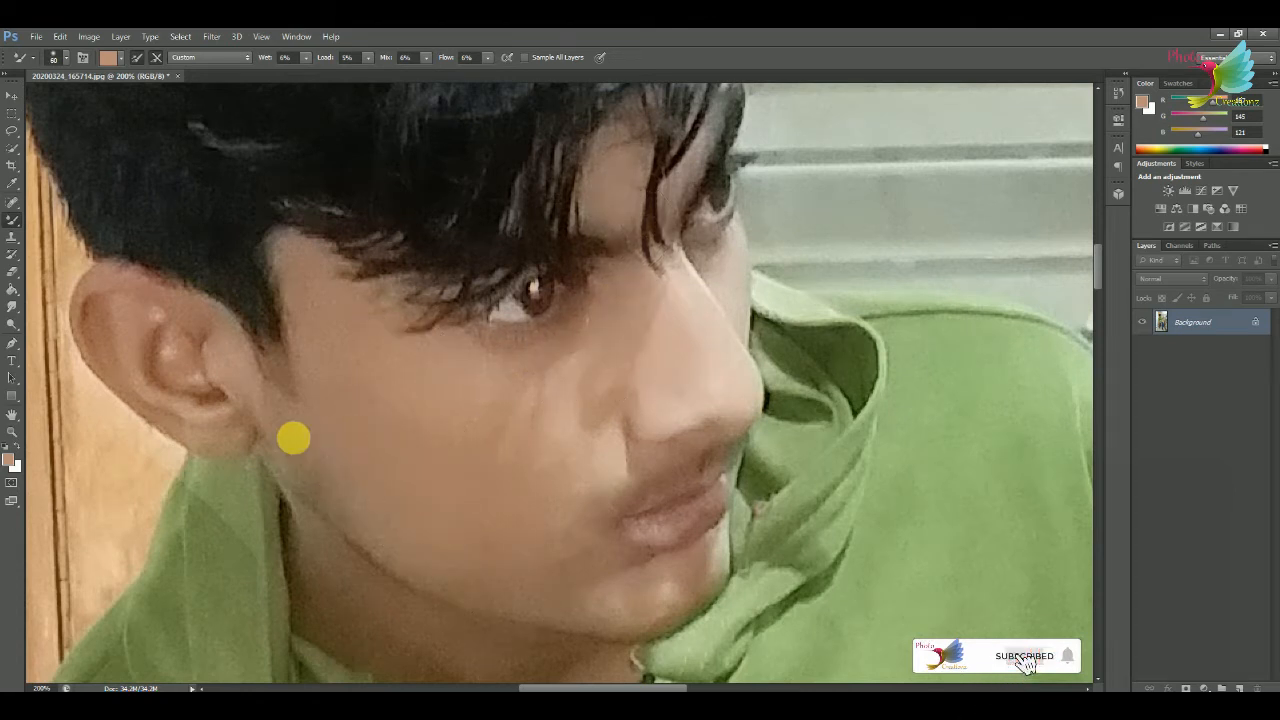
drag(667, 598, 563, 491)
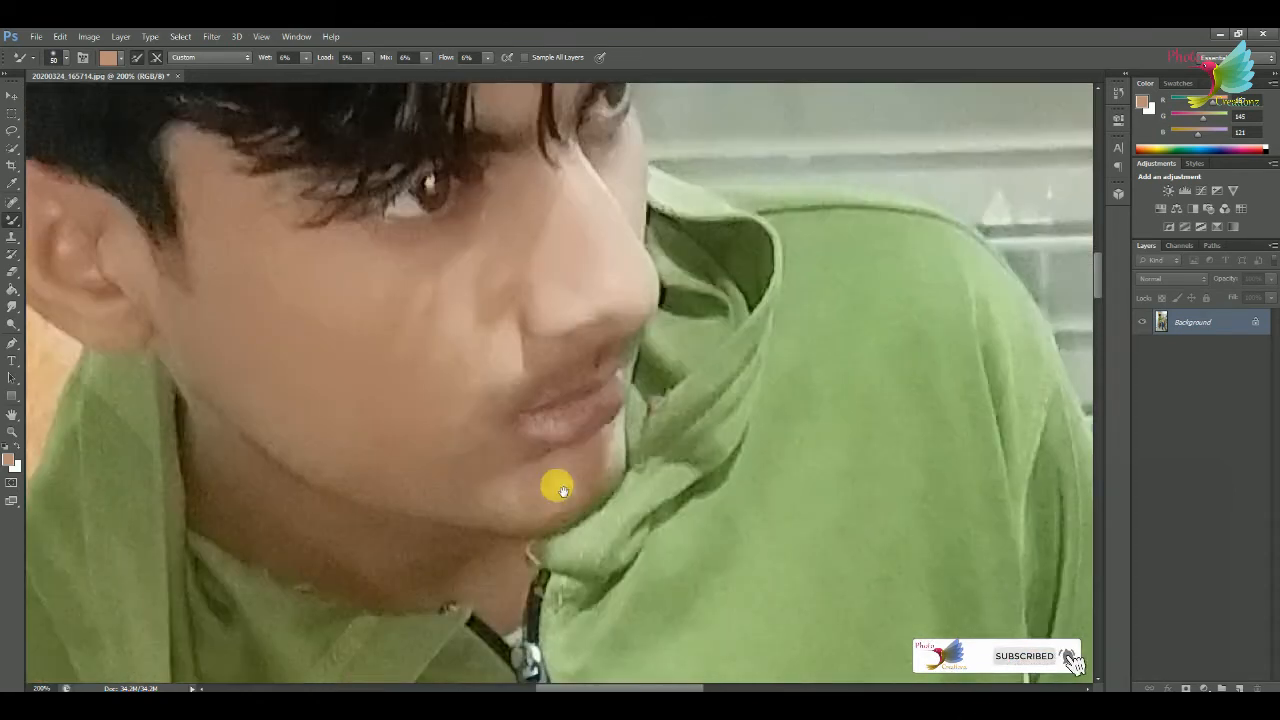
drag(275, 488, 481, 414)
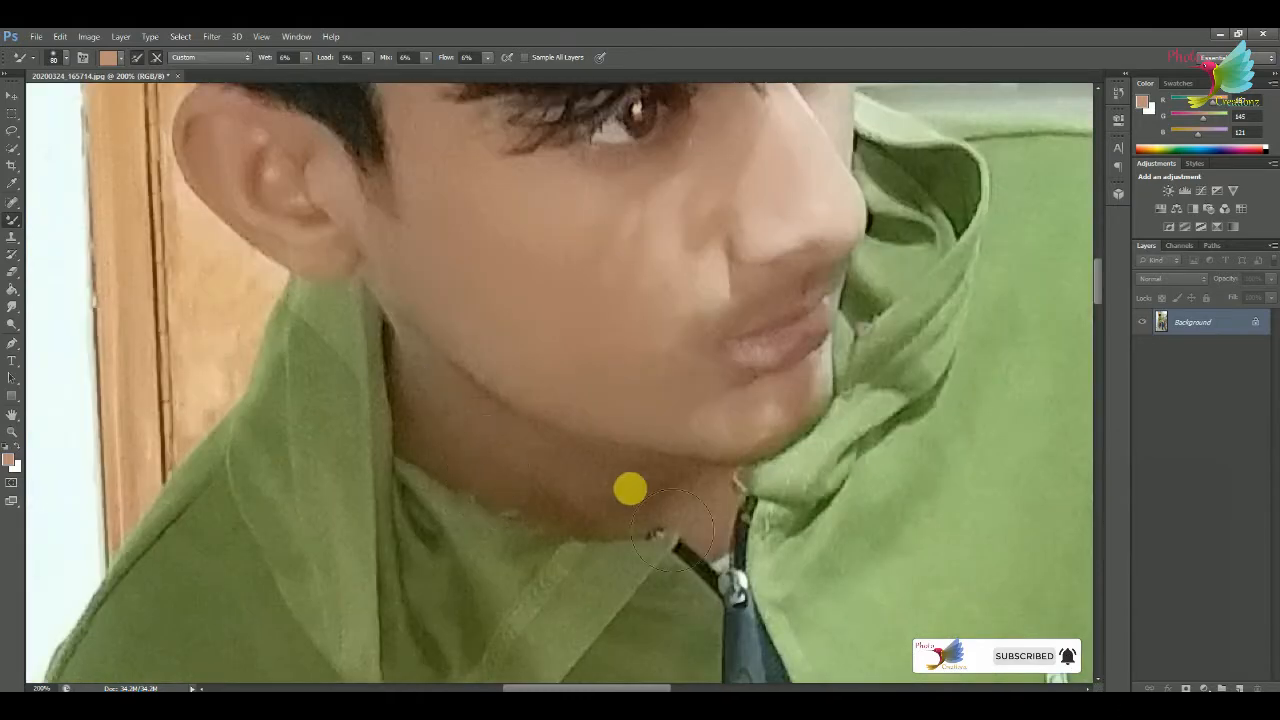
Smooth the skin of the forearm and hand beside the white wall with the Mixer Brush, adjusting the brush size.
key(ctrl+minus)
key(ctrl+minus)
key(ctrl+minus)
key(ctrl+minus)
key(ctrl+minus)
key(ctrl+plus)
key(ctrl+plus)
key(ctrl+plus)
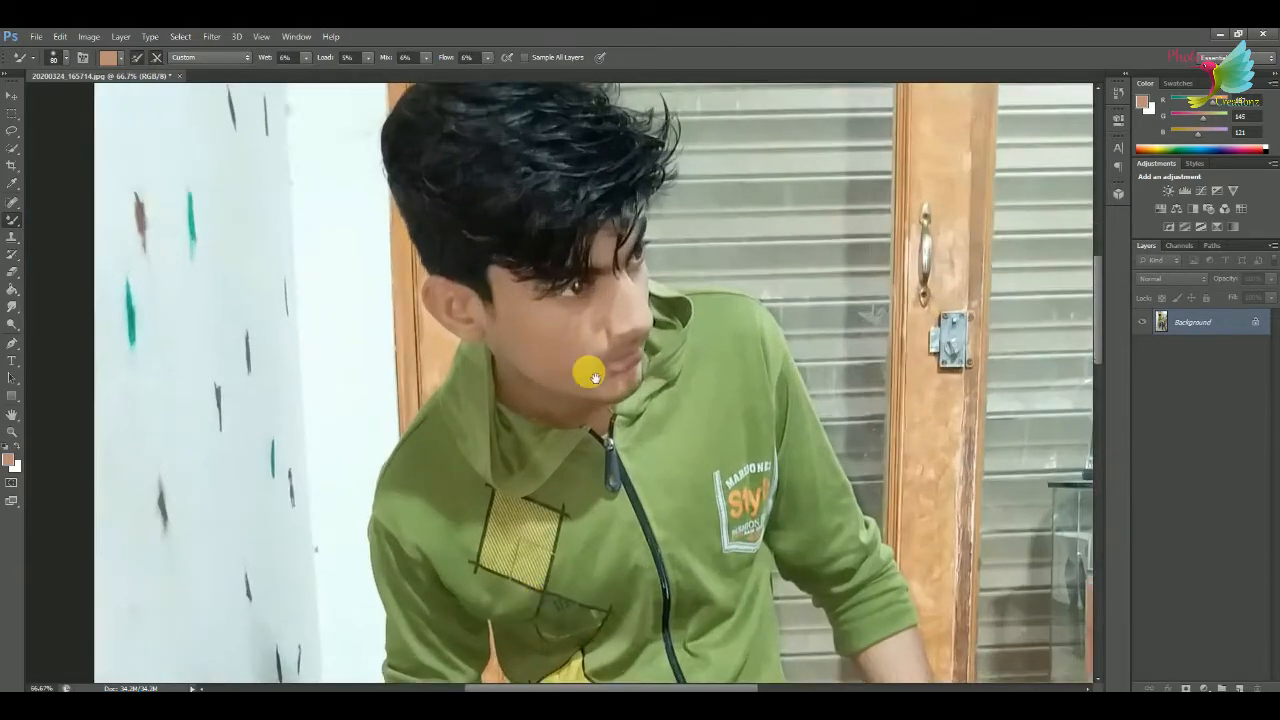
drag(595, 378, 720, 100)
key(ctrl+plus)
key(ctrl+plus)
mouse_move(605, 284)
mouse_down()
mouse_move(511, 479)
mouse_move(479, 220)
mouse_up()
key(bracketright)
key(bracketright)
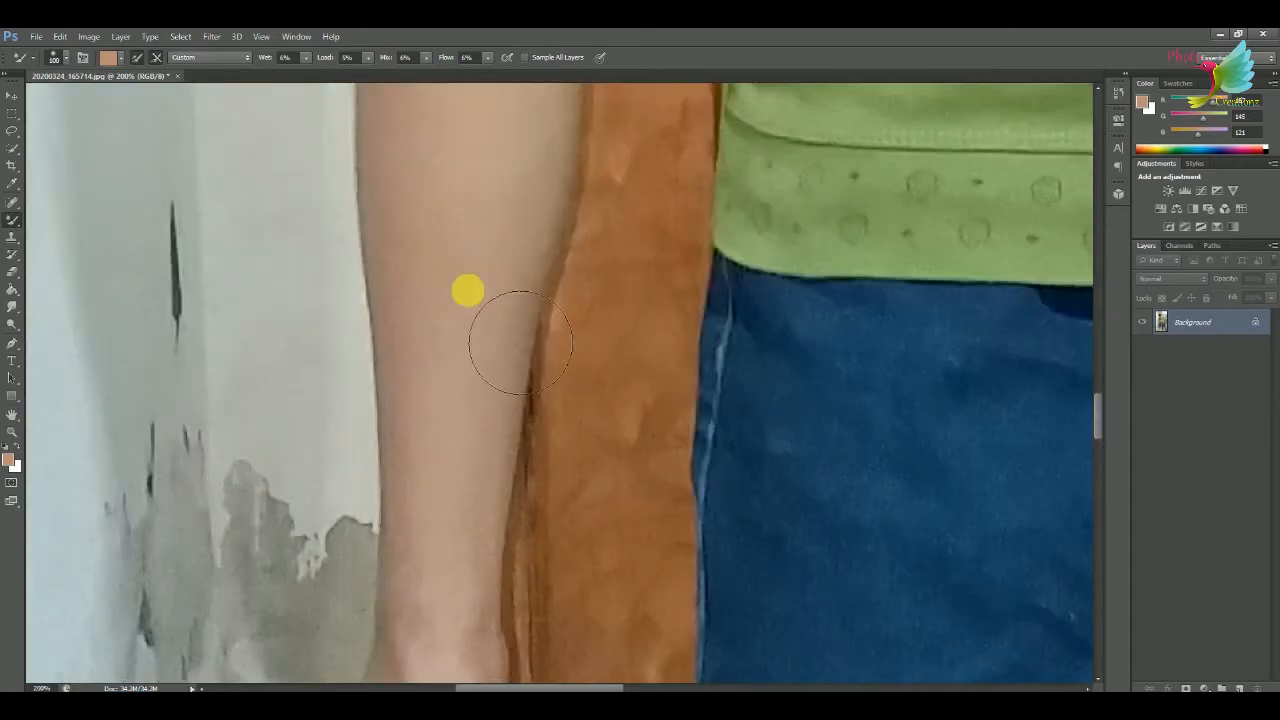
key(bracketleft)
scroll(424, 258, down, 3)
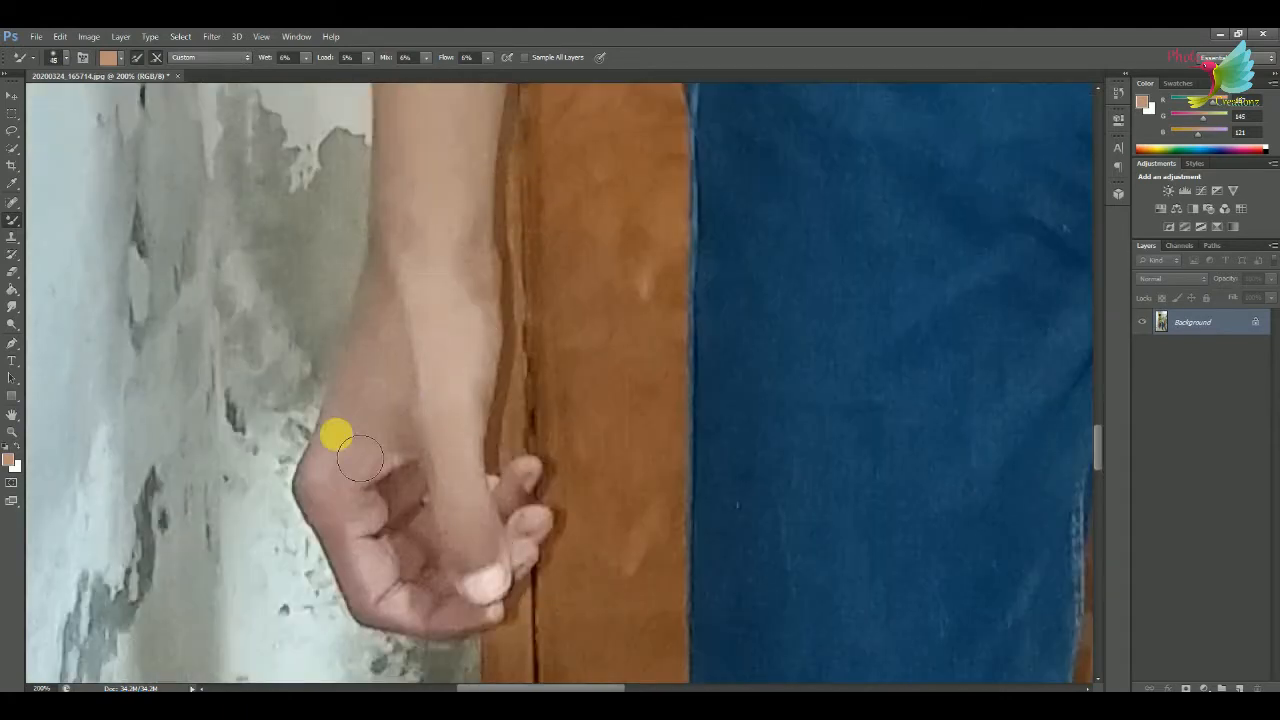
Smooth the skin of the other hand and forearm, near the glass counter, with the Mixer Brush.
drag(941, 389, 500, 400)
drag(830, 425, 200, 430)
drag(1030, 380, 474, 434)
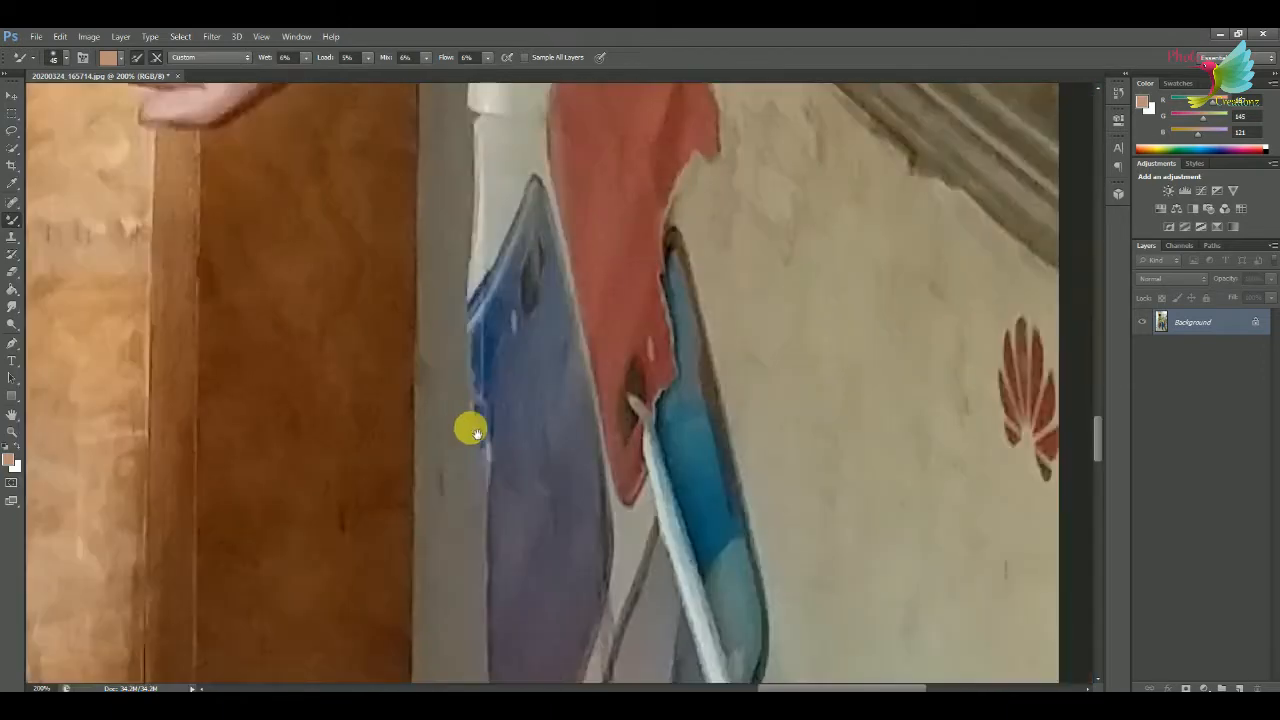
drag(440, 200, 744, 598)
scroll(585, 466, up, 2)
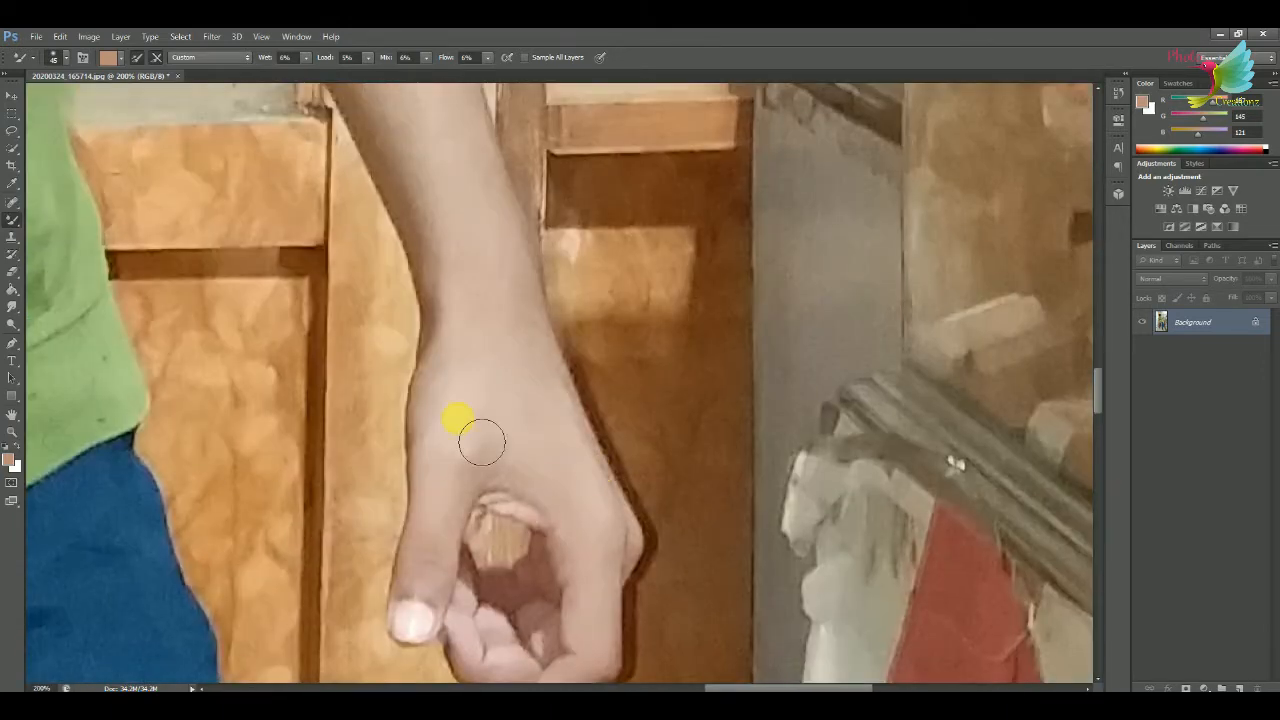
scroll(591, 474, up, 3)
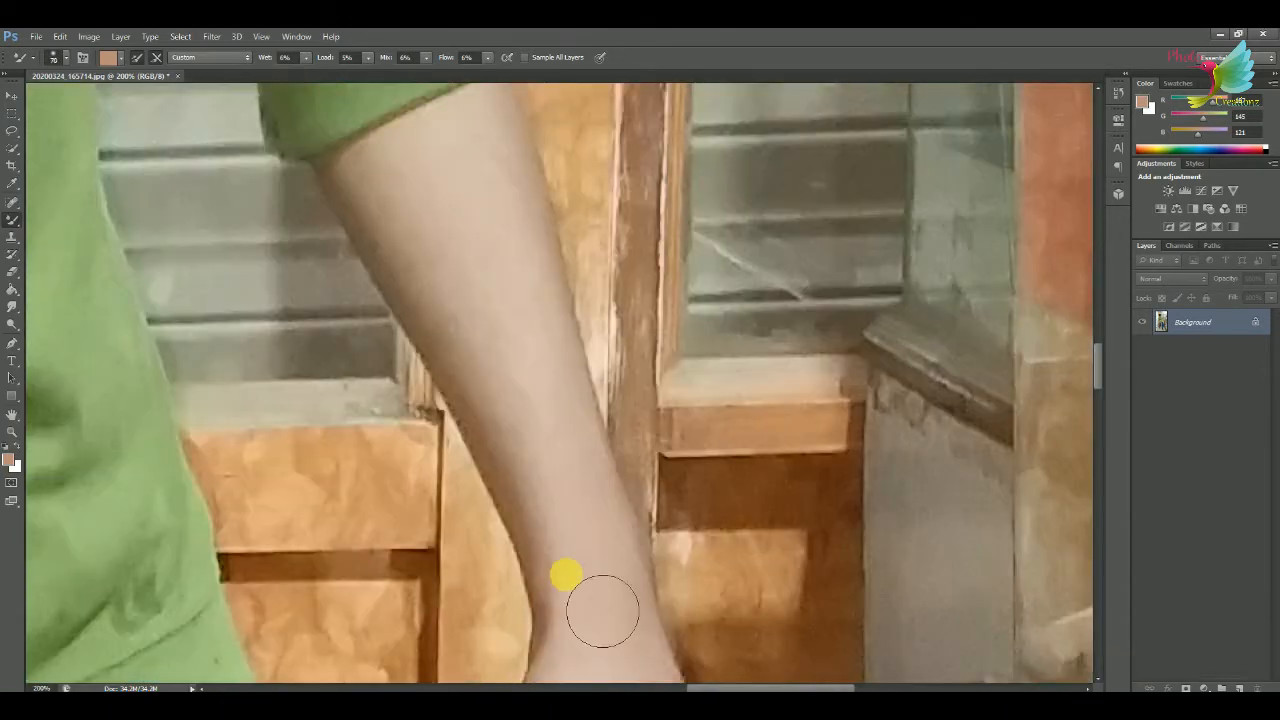
scroll(594, 472, down, 5)
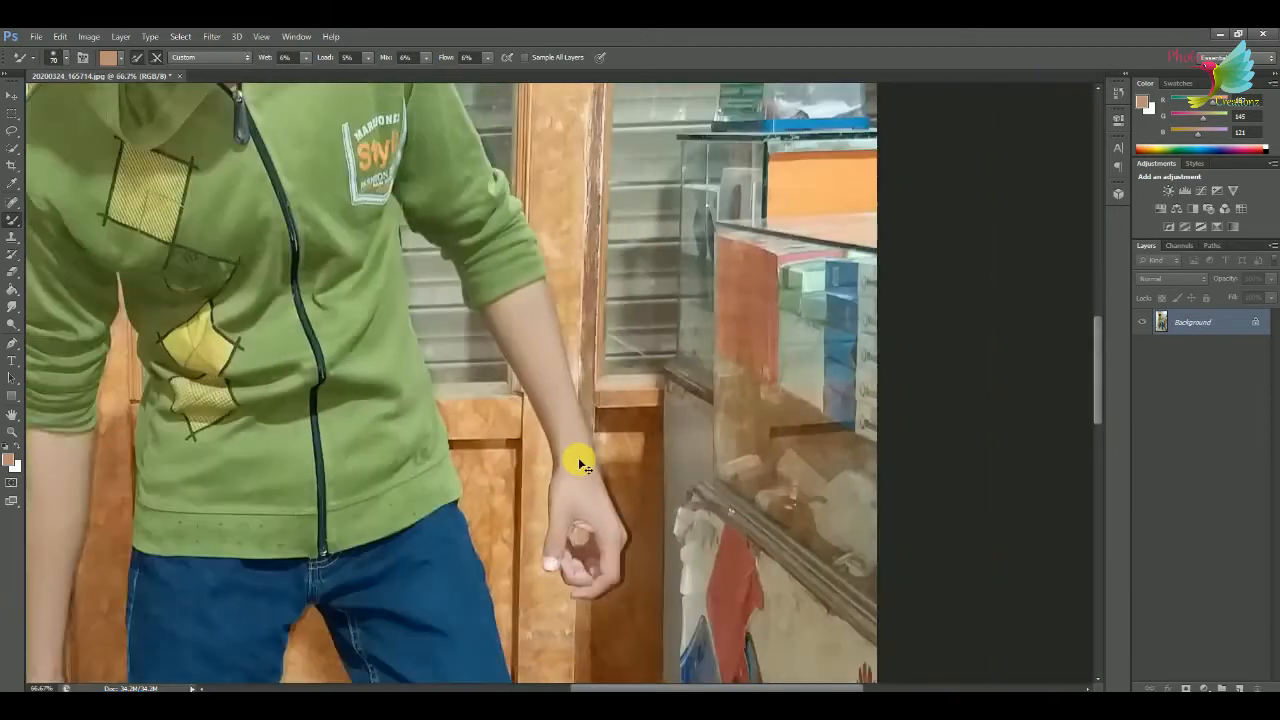
Smooth the visible skin and toes of both feet in the sandals with the Mixer Brush.
key(ctrl+minus)
key(ctrl+plus)
key(ctrl+plus)
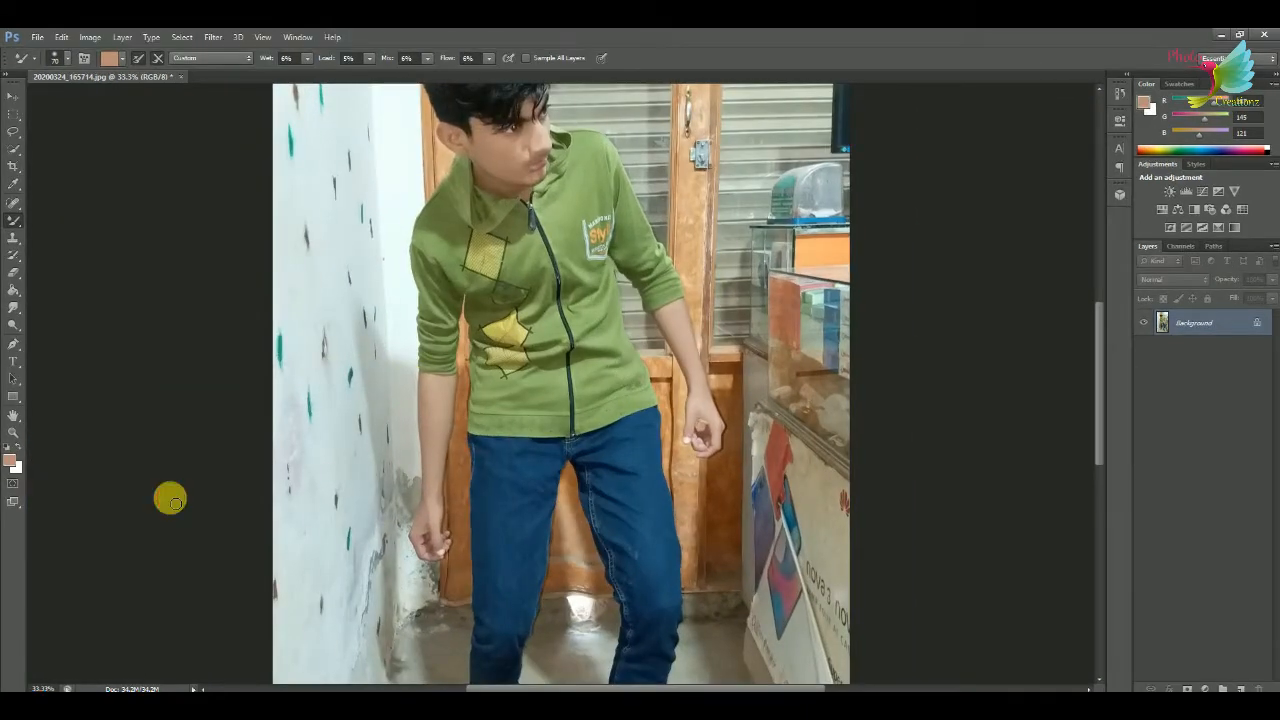
key(ctrl+minus)
key(ctrl+minus)
scroll(410, 383, up, 5)
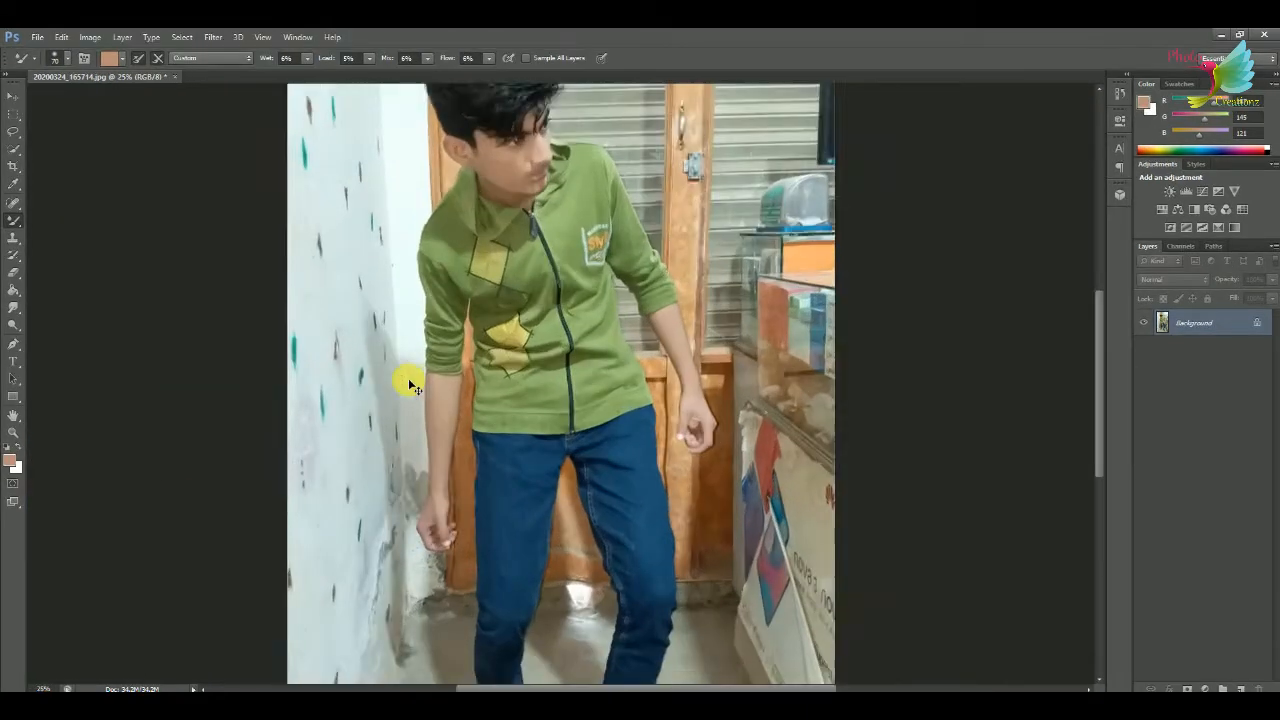
scroll(393, 229, up, 2)
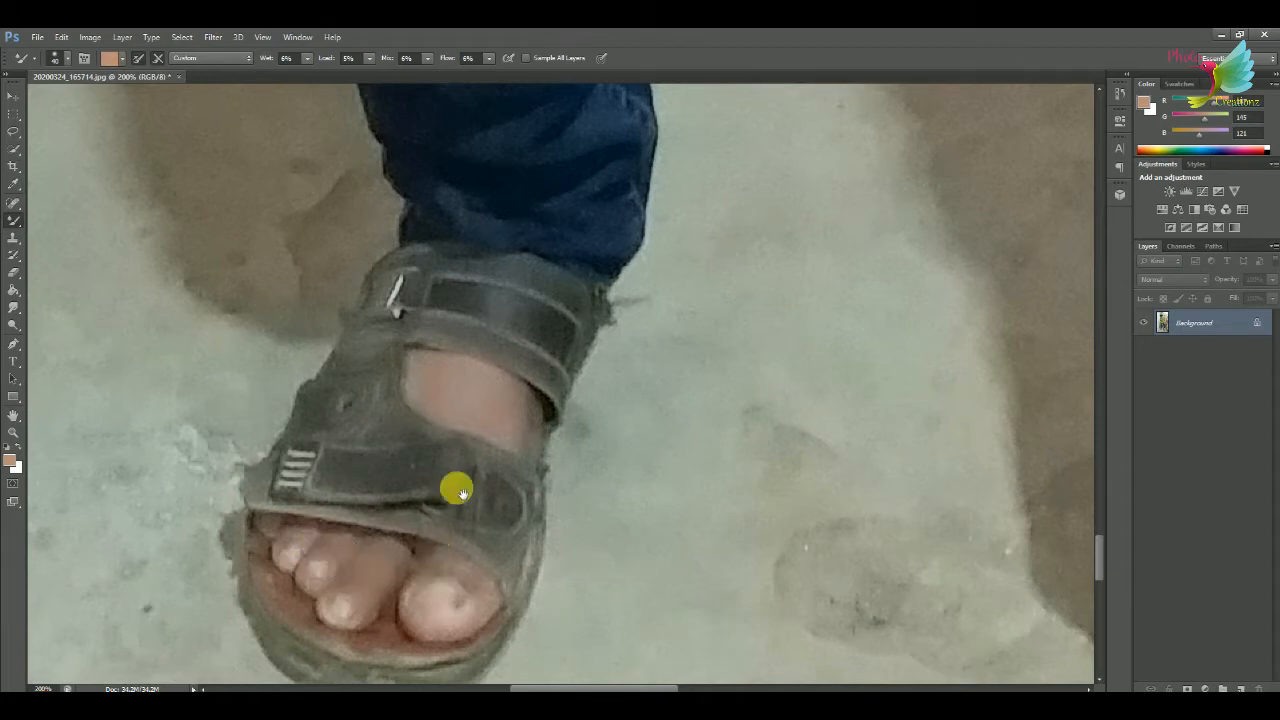
drag(457, 490, 290, 345)
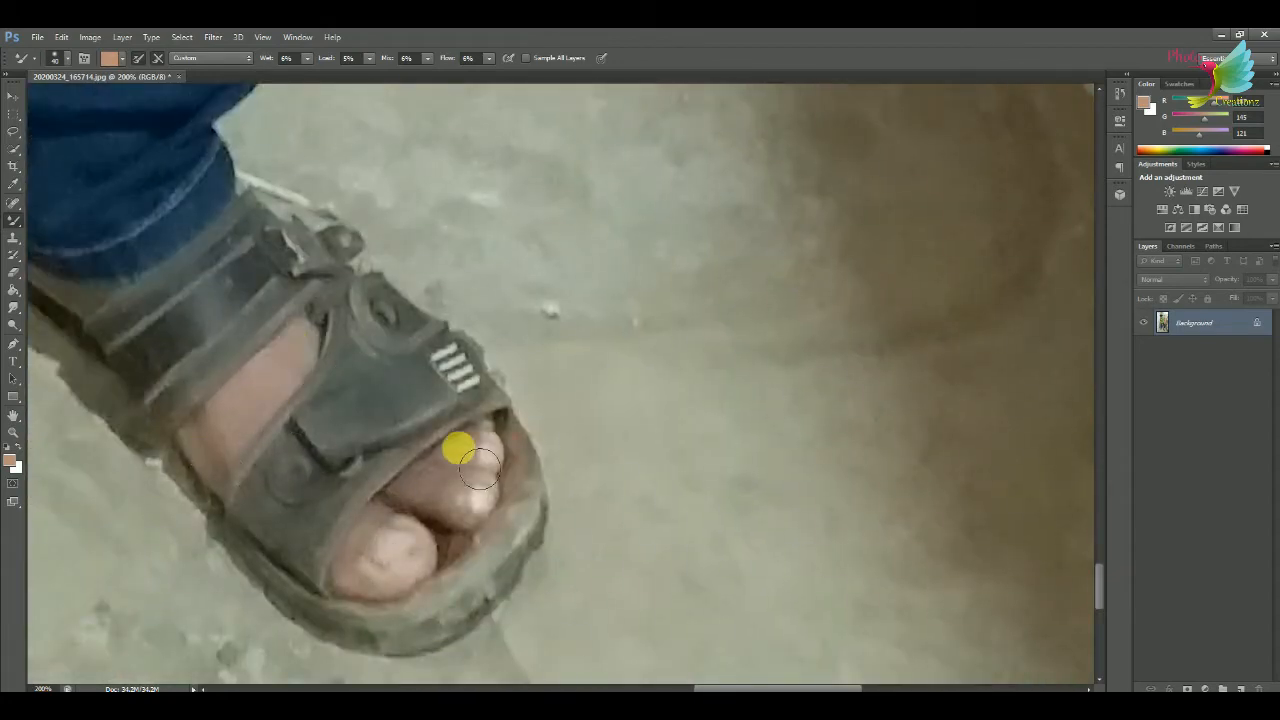
Trace the outline of the whole person with the Pen tool and turn the path into a selection.
scroll(457, 449, down, 6)
scroll(451, 471, up, 2)
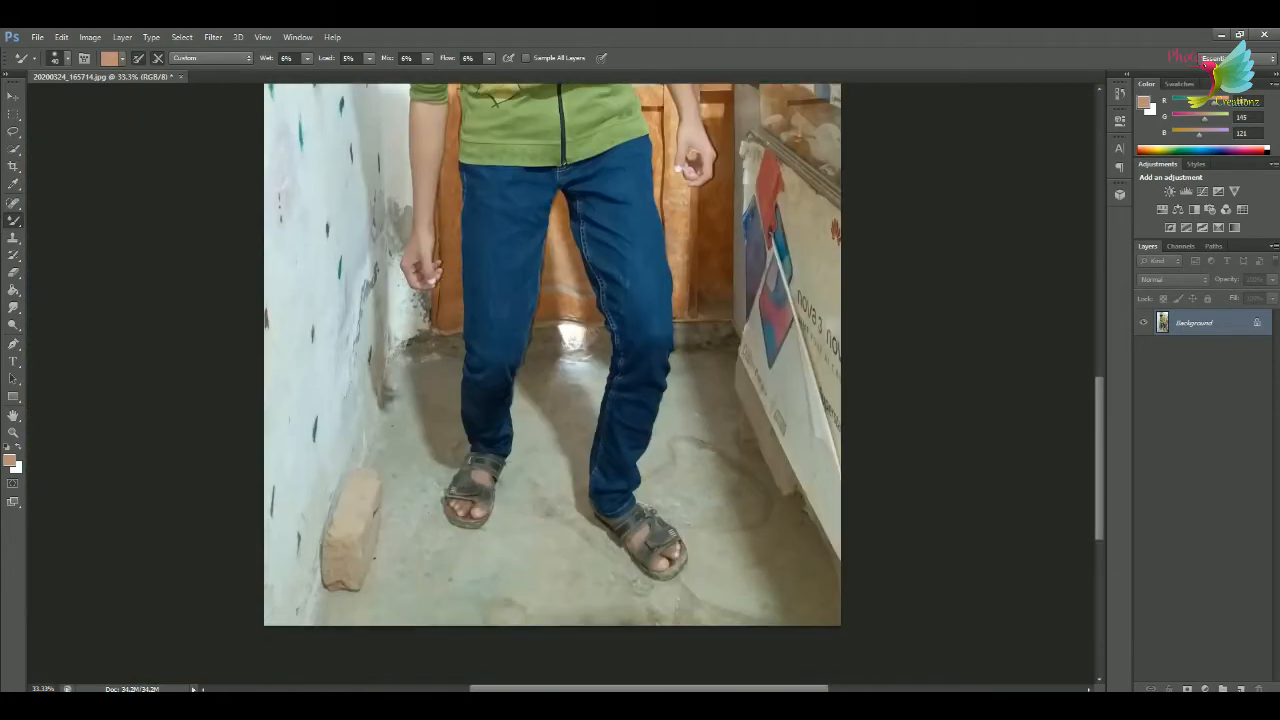
scroll(649, 380, up, 4)
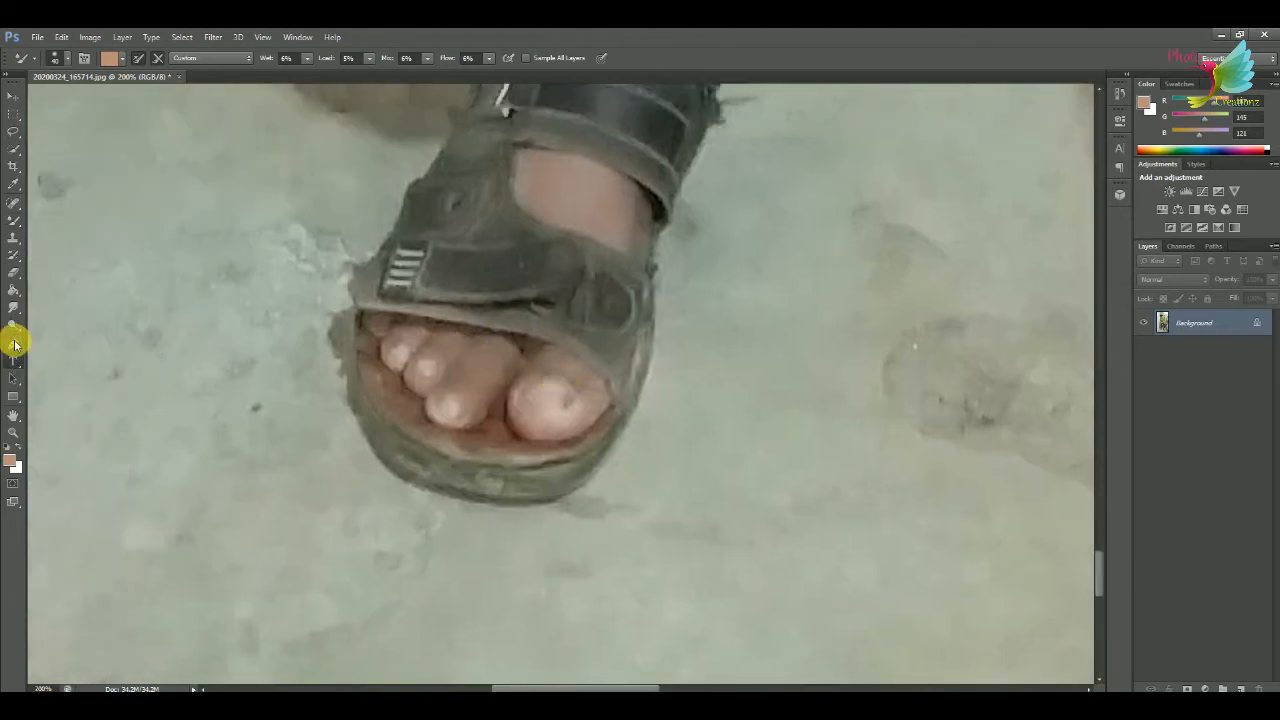
click(14, 344)
scroll(404, 422, up, 1)
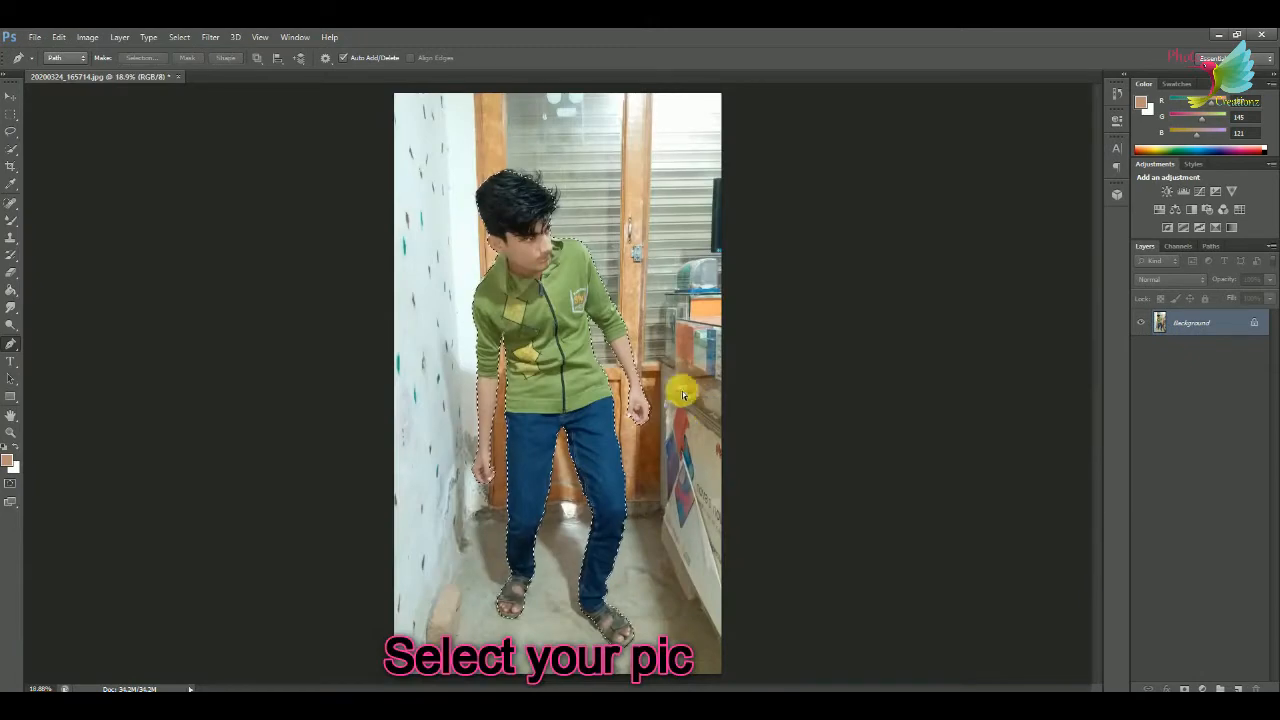
scroll(640, 402, up, 8)
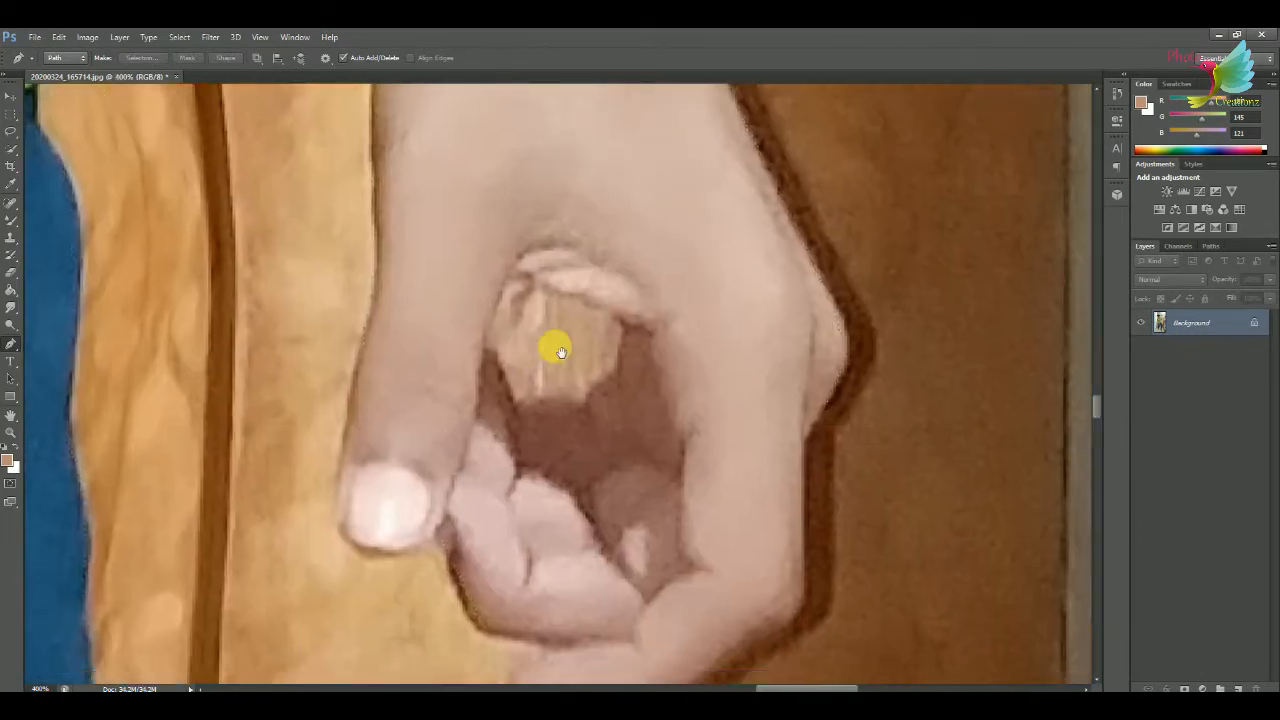
Open the landscape idaho-239691_960_720.jpg and apply Hue/Saturation with hue -12, saturation -47 and lightness -10.
click(500, 357)
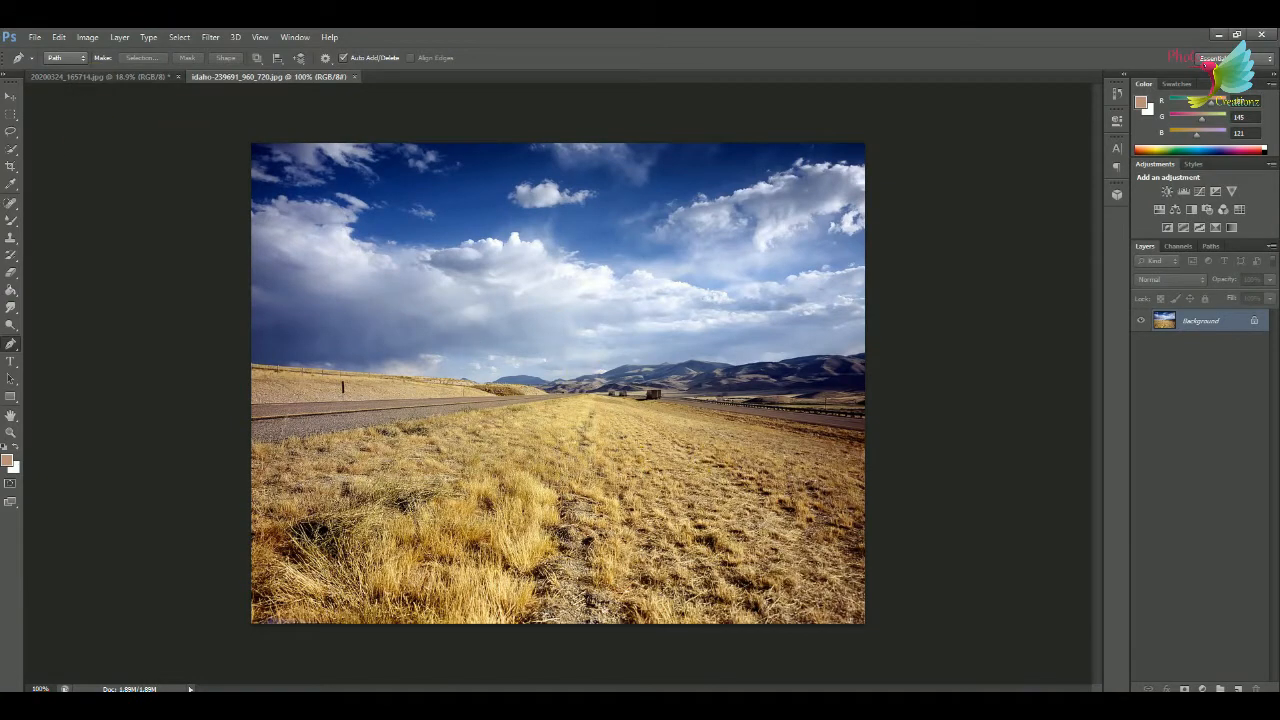
key(ctrl+u)
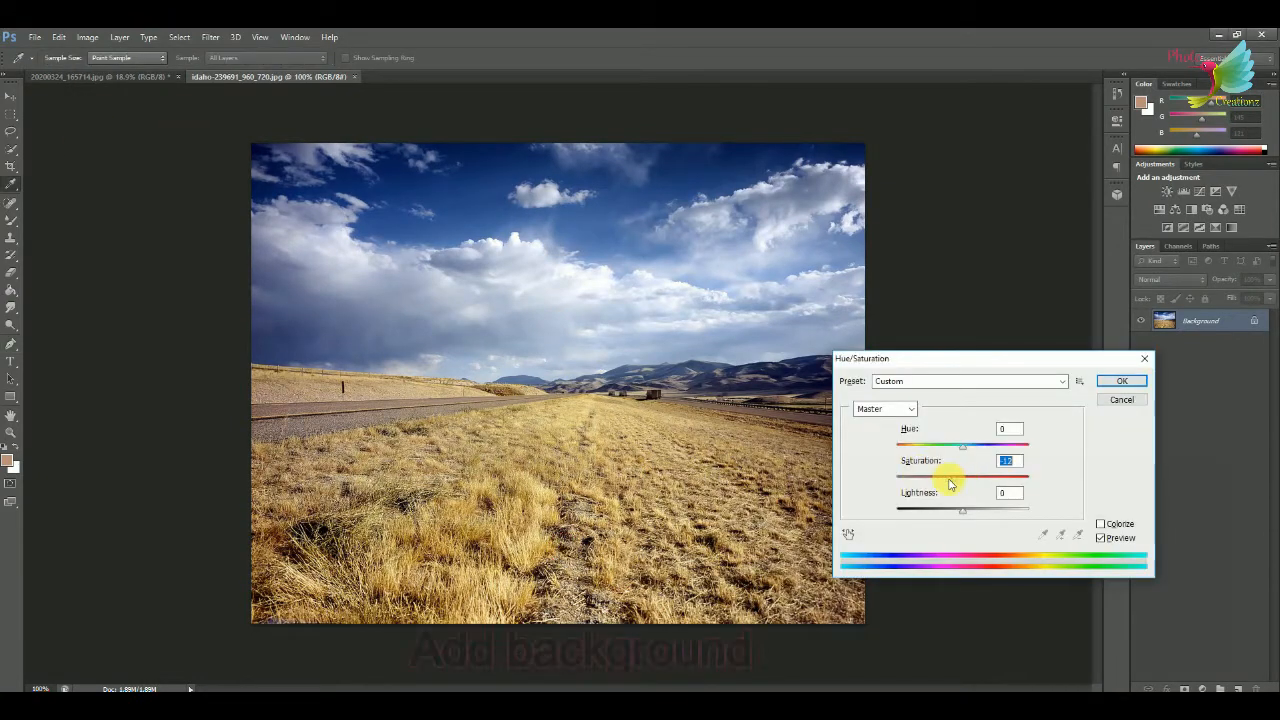
drag(949, 480, 955, 447)
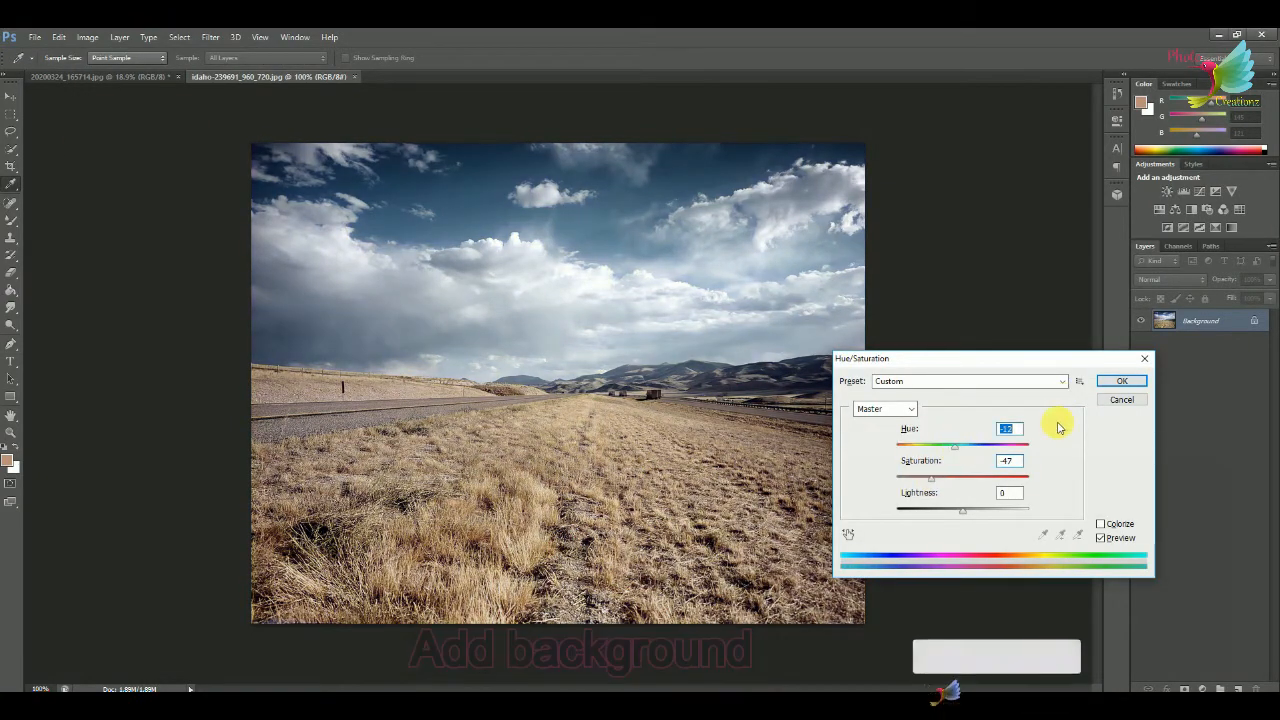
drag(962, 512, 957, 517)
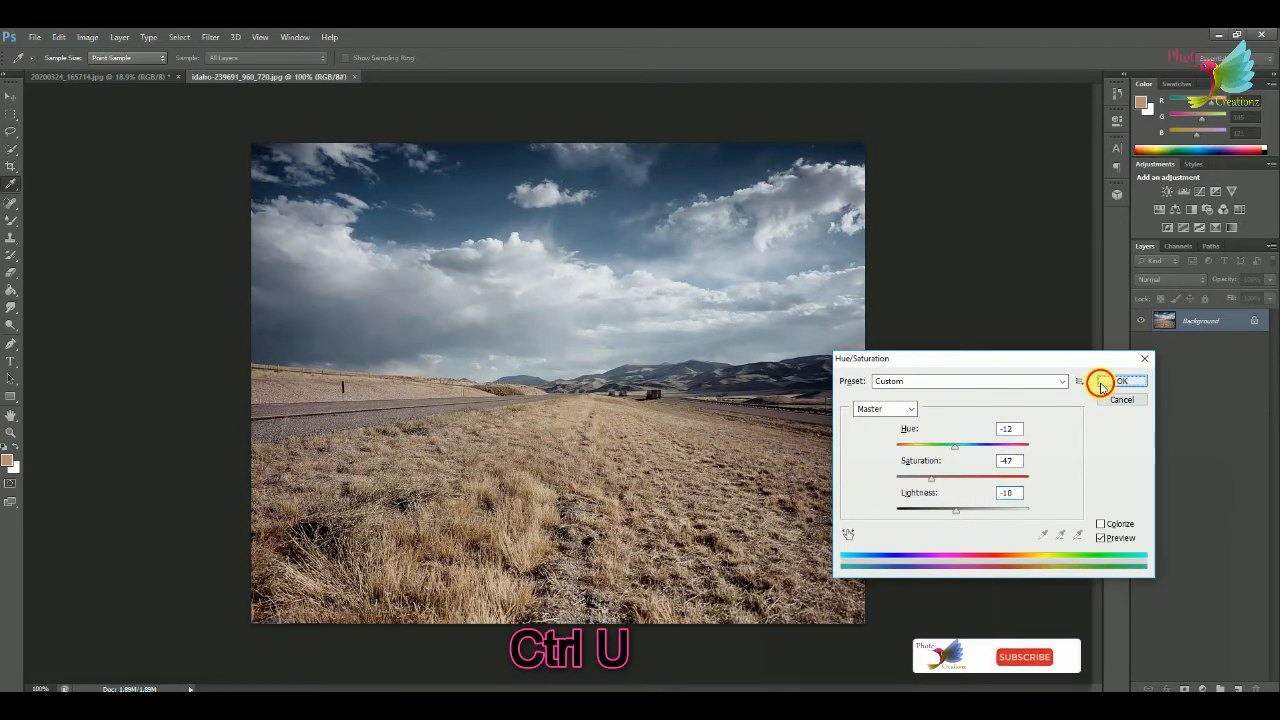
click(1100, 384)
Apply the Color Efex Pro 4 Duplex filter to the landscape with saturation 70% and contrast 43%.
click(208, 37)
mouse_move(254, 274)
click(457, 314)
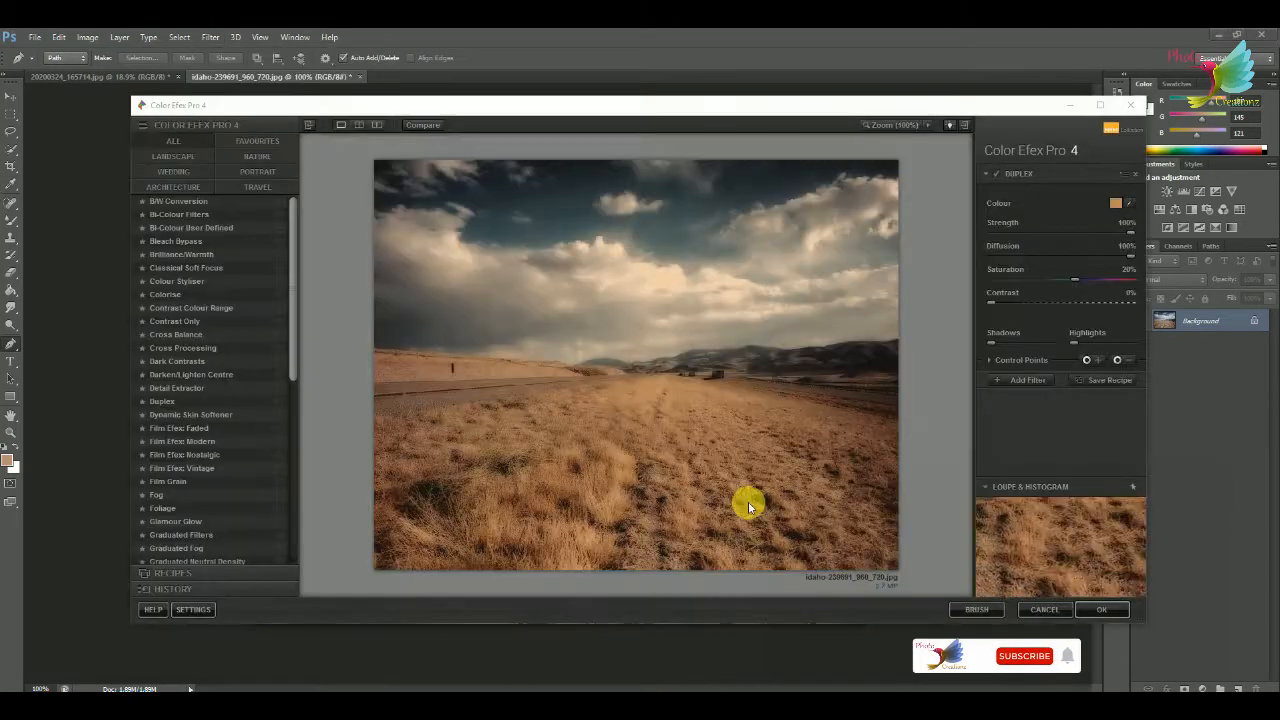
drag(1100, 281, 1122, 279)
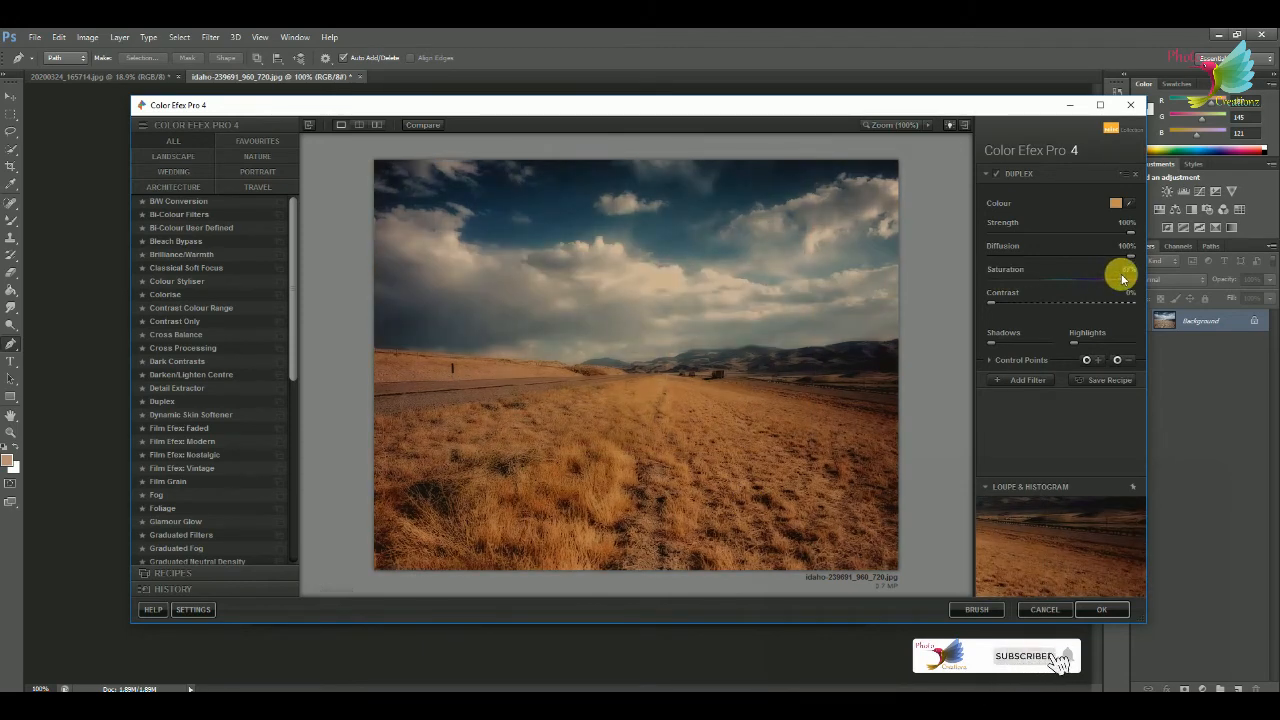
drag(993, 306, 1023, 308)
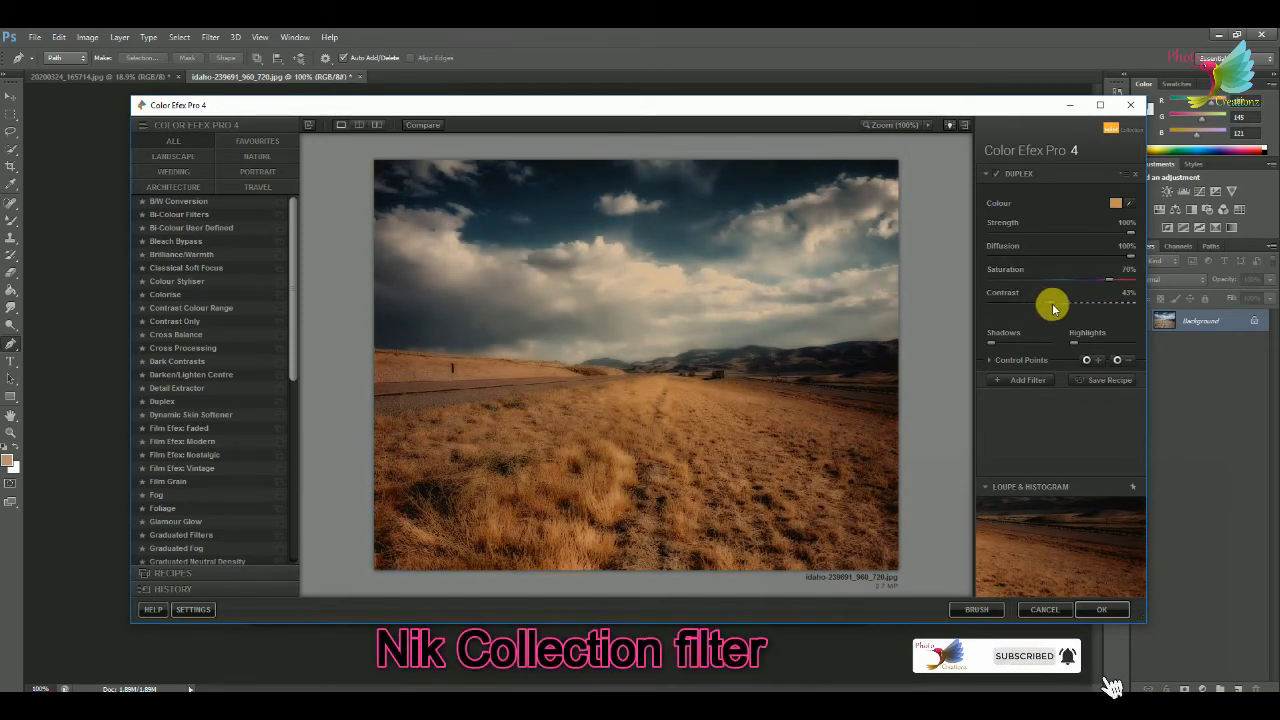
click(1101, 609)
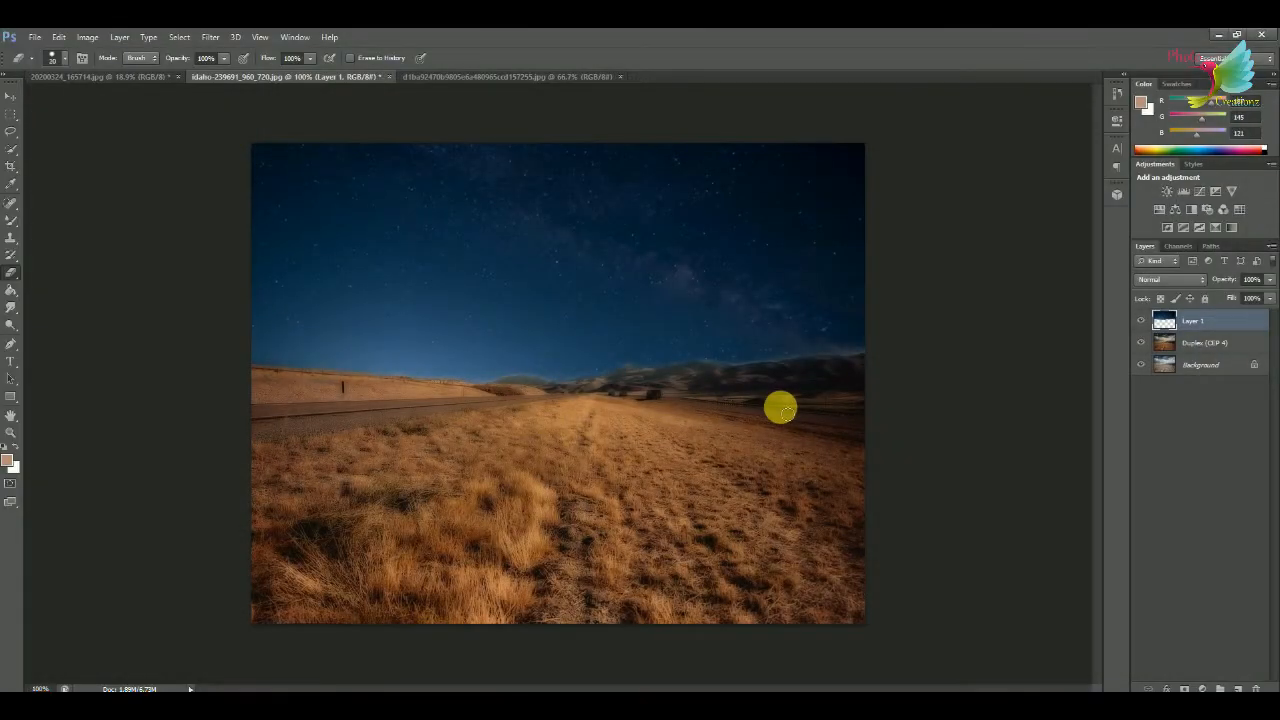
Close the starry-sky image and bring the cut-out person into the landscape document as a new layer.
click(455, 80)
click(621, 76)
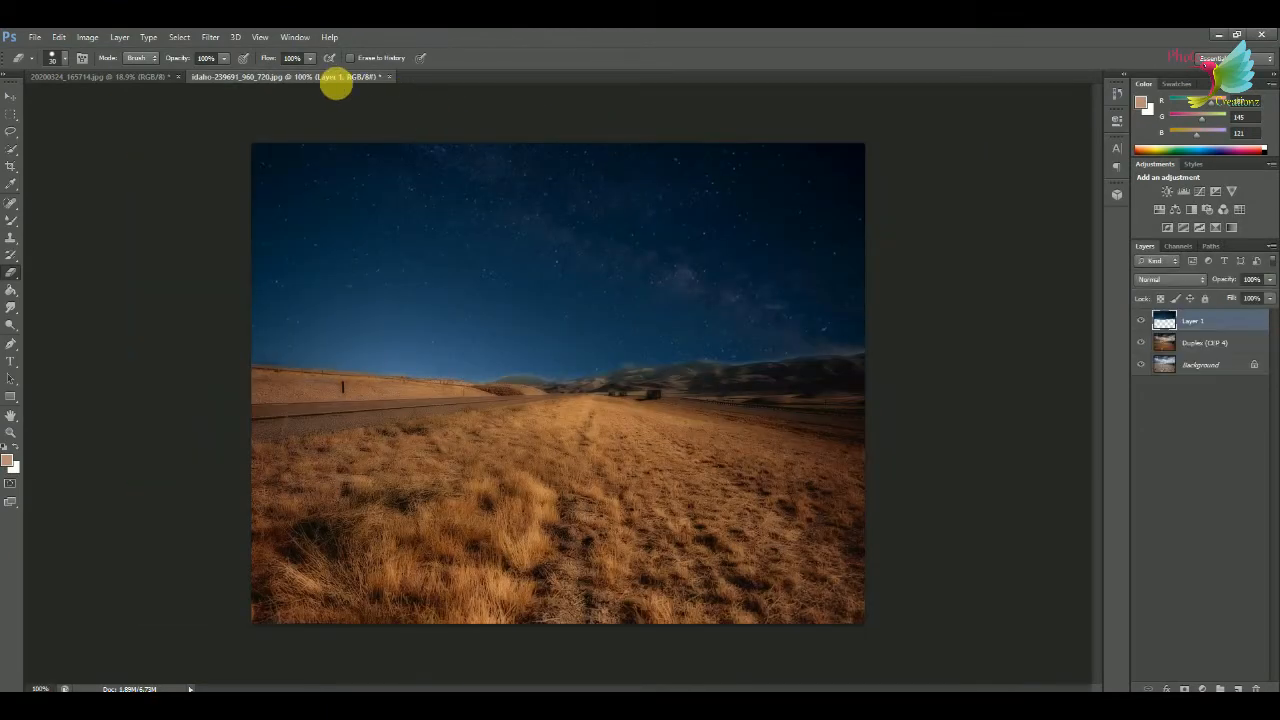
click(86, 79)
click(11, 95)
mouse_move(606, 414)
mouse_down()
mouse_move(317, 74)
mouse_move(597, 398)
mouse_up()
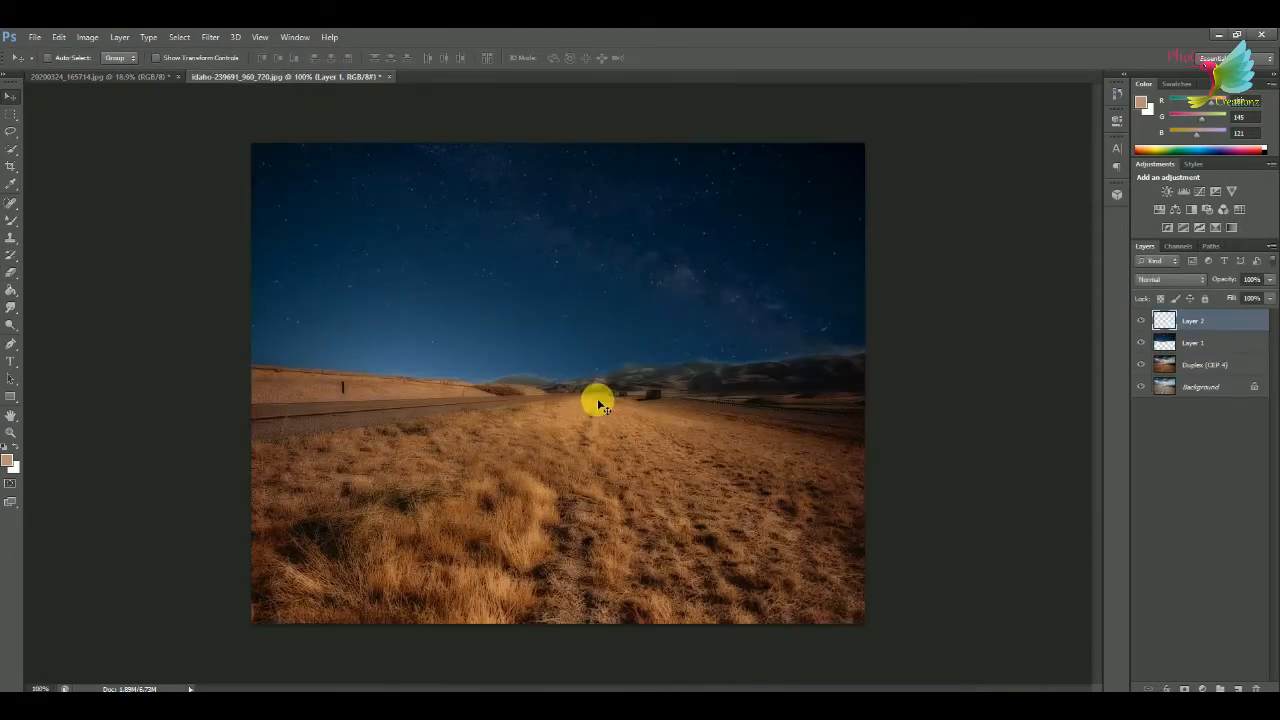
Free-transform the oversized person so that the whole figure fits inside the landscape.
key(ctrl+t)
key(ctrl+0)
drag(634, 669, 597, 548)
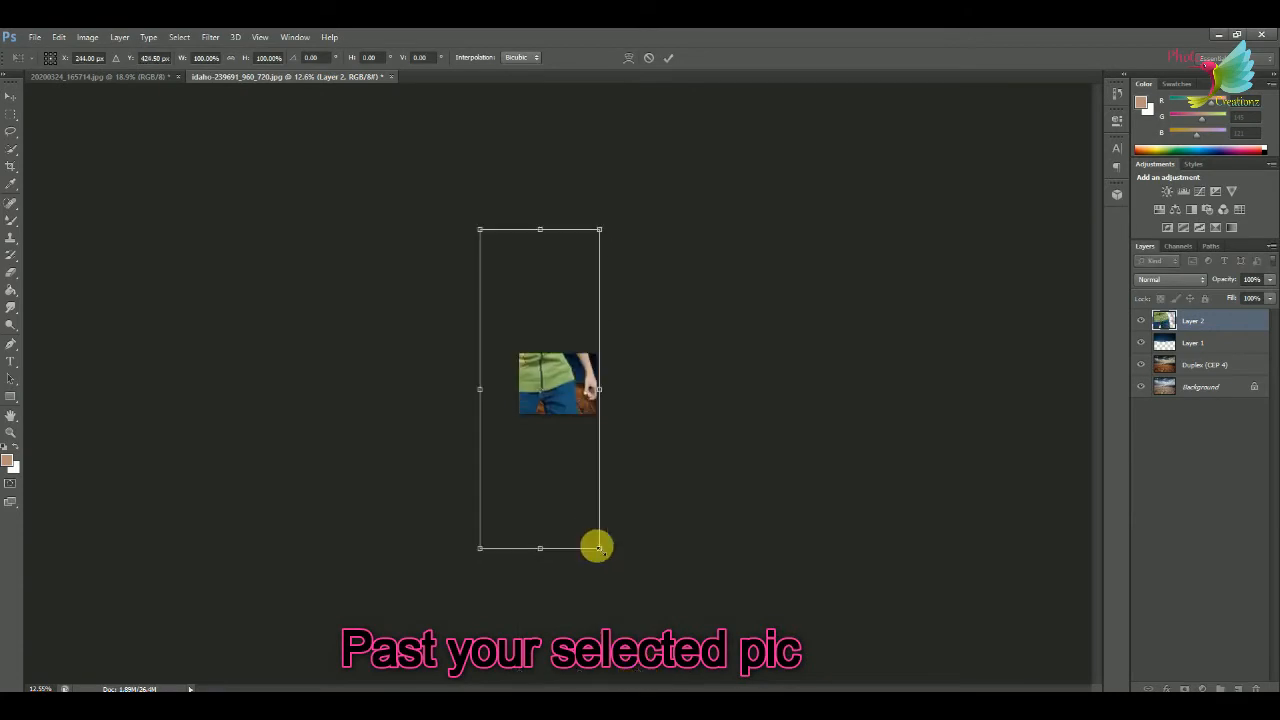
drag(599, 230, 574, 426)
click(668, 57)
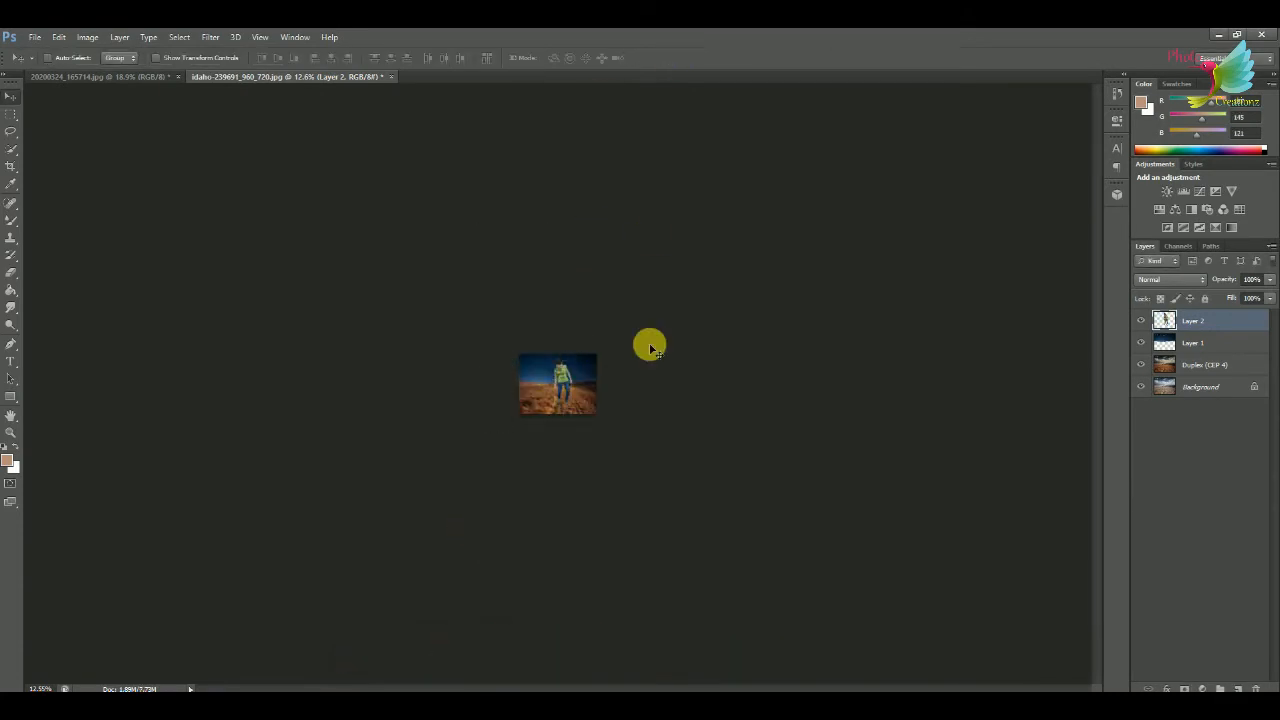
Scale the person to about 73% and move the figure left of the landscape's centre.
key(ctrl+0)
key(ctrl+1)
key(ctrl+t)
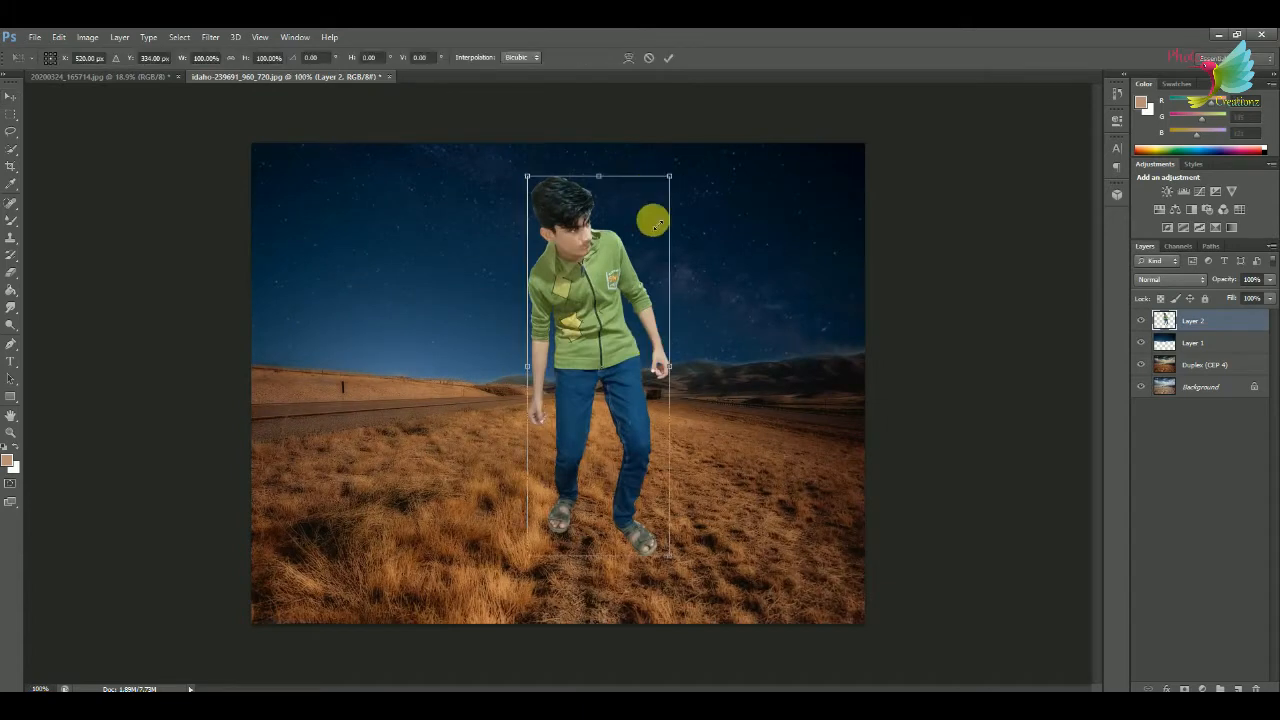
drag(669, 176, 628, 278)
drag(590, 330, 510, 366)
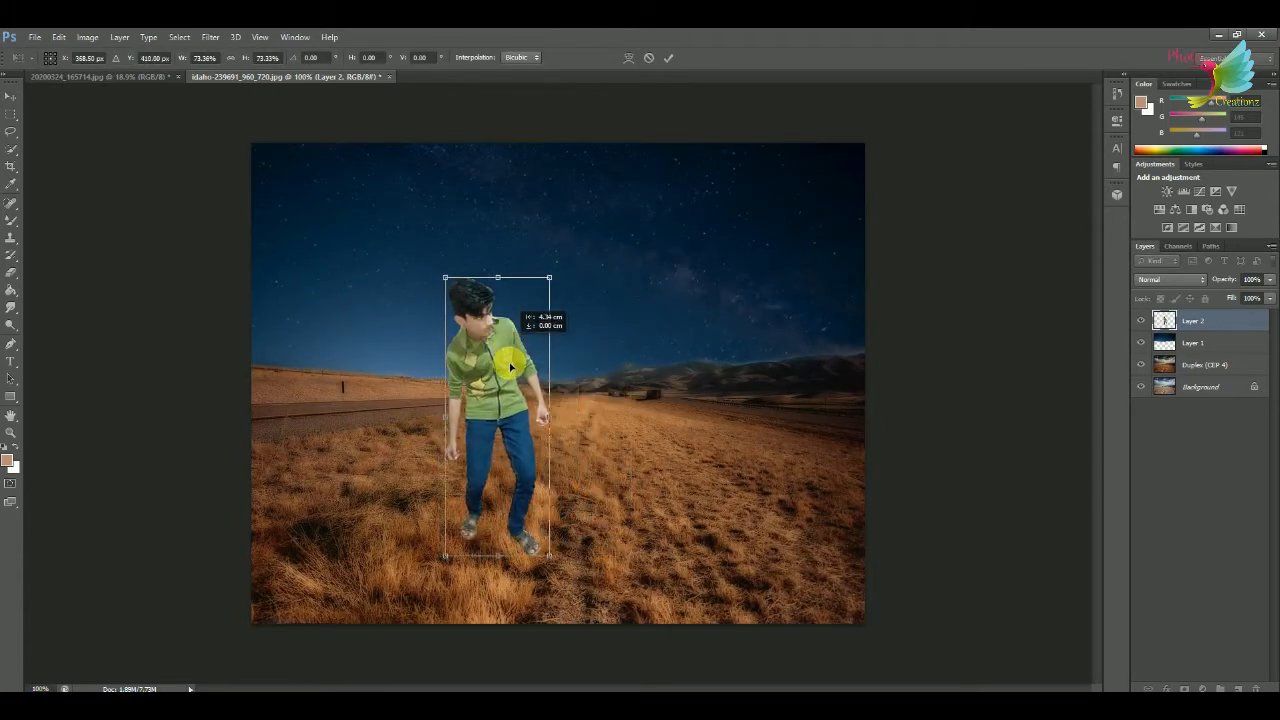
click(669, 59)
Enlarge the person slightly and shift the figure back towards the centre of the landscape.
key(ctrl+t)
drag(549, 279, 569, 251)
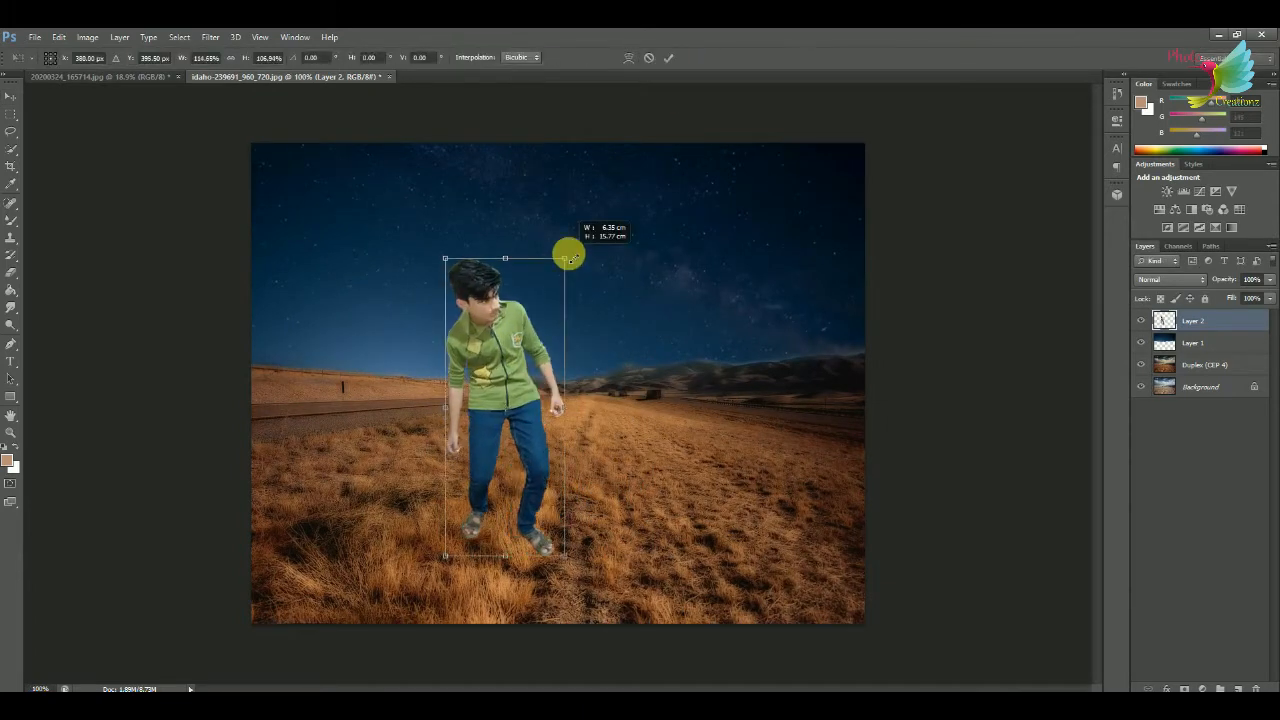
drag(529, 317, 564, 344)
click(667, 59)
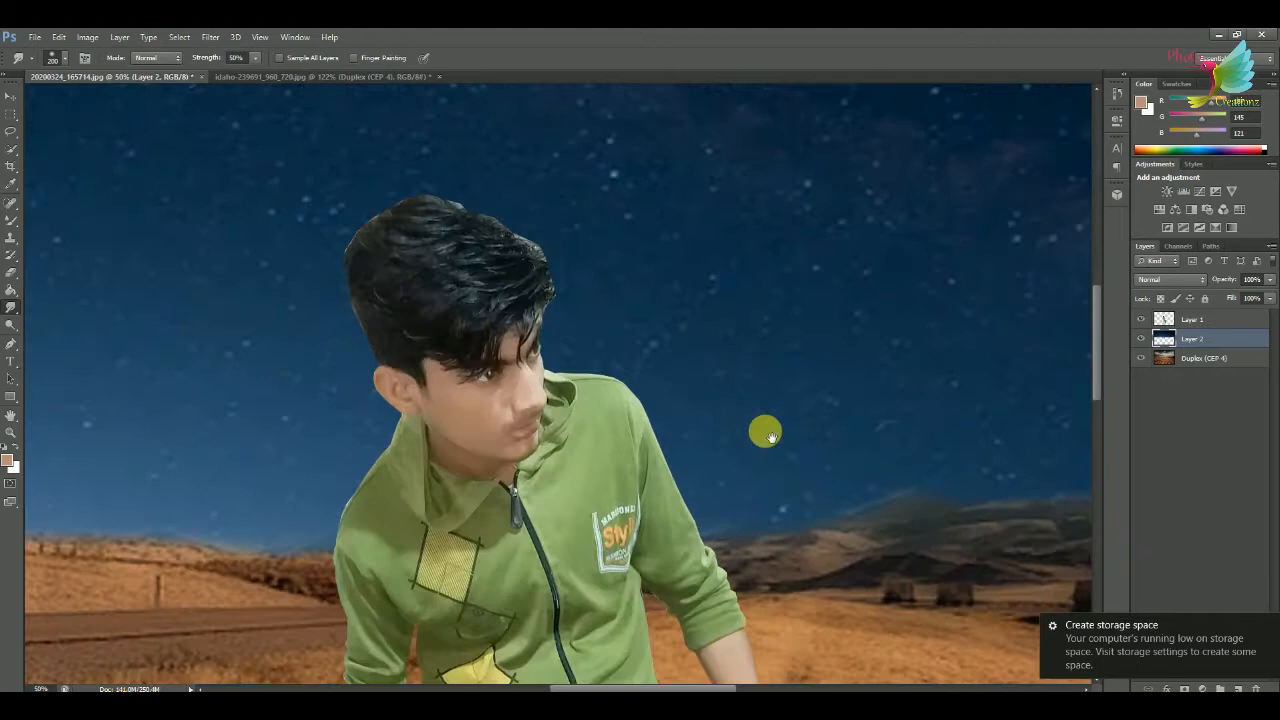
Erase the leftover light fringe along the outline of the person's hair and face on Layer 1.
drag(770, 437, 791, 538)
key(ctrl+plus)
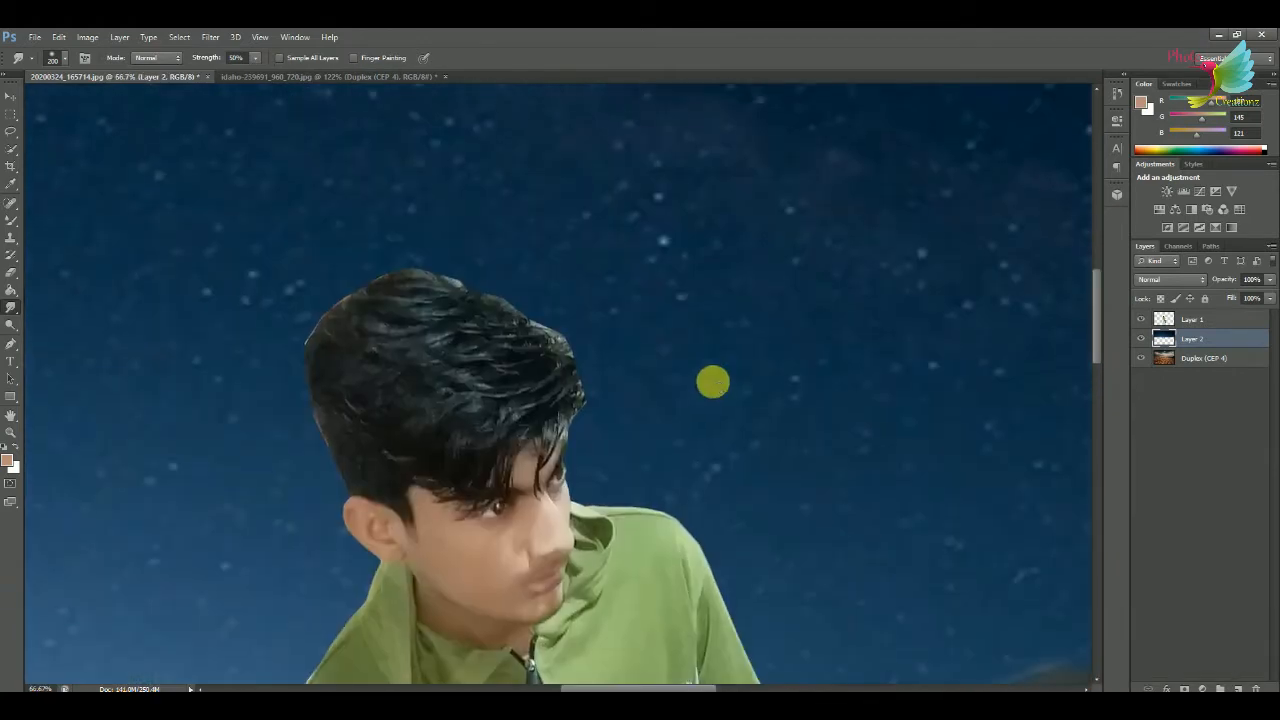
key(ctrl+plus)
click(12, 273)
key(ctrl+plus)
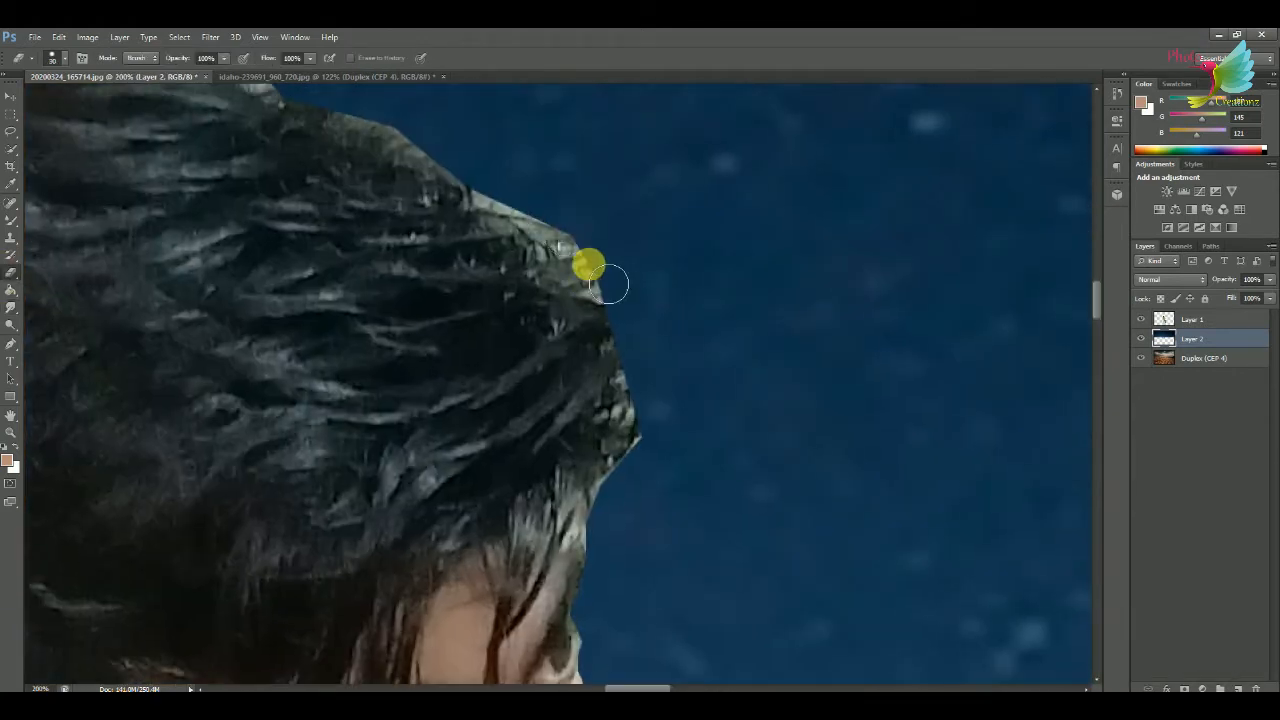
click(1190, 319)
right_click(680, 322)
click(591, 306)
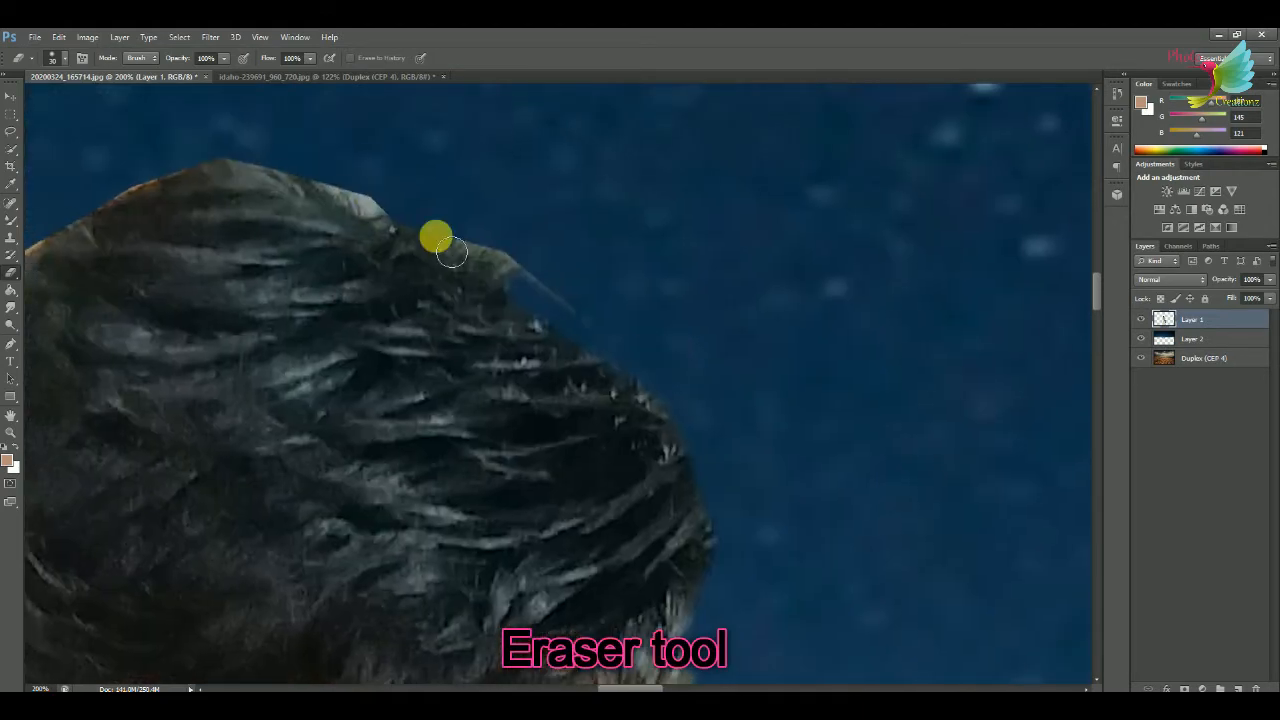
drag(451, 252, 171, 166)
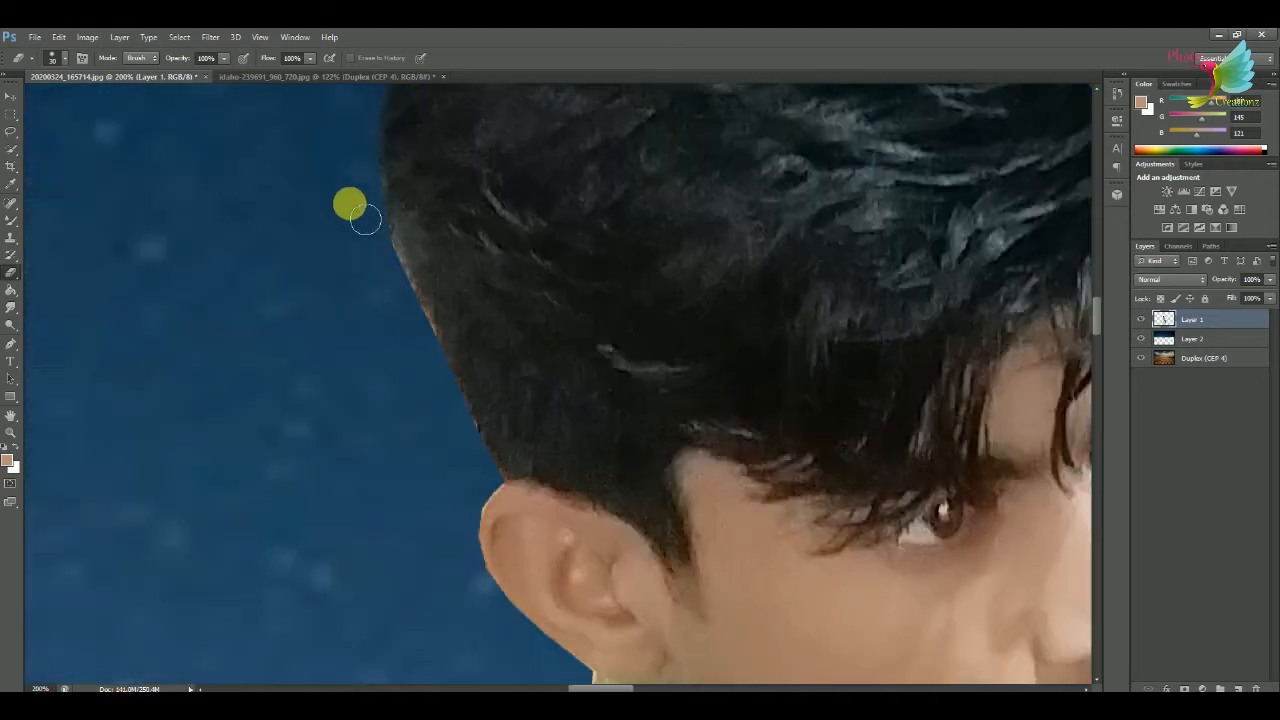
scroll(540, 348, right, 8)
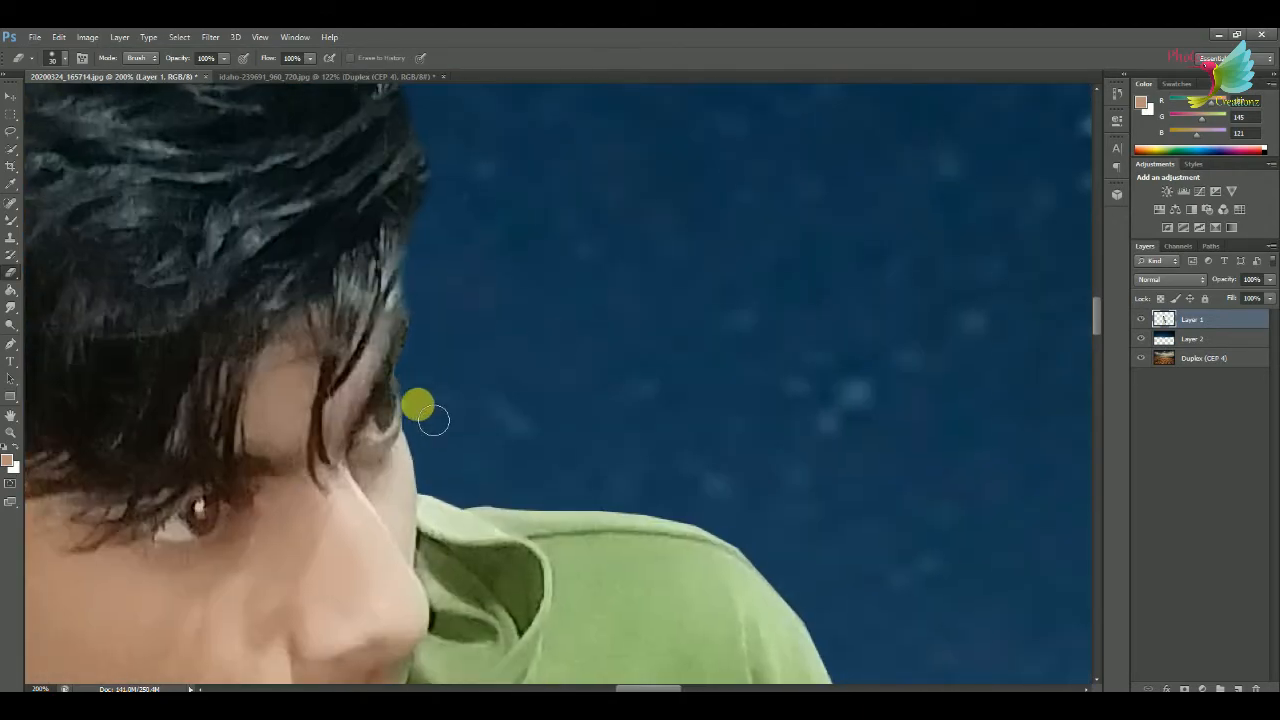
scroll(480, 180, down, 5)
key(ctrl+0)
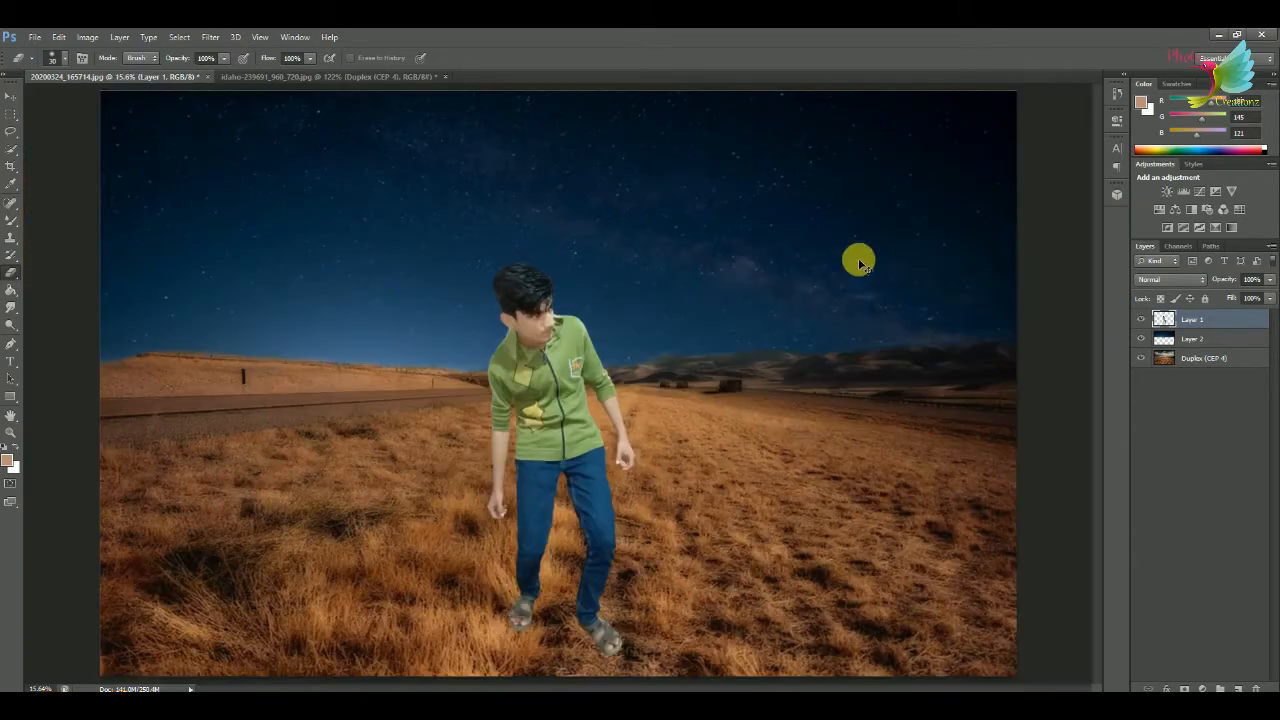
Mute the person's colours slightly on Layer 1 with Hue/Saturation, setting the saturation to -10.
key(ctrl+plus)
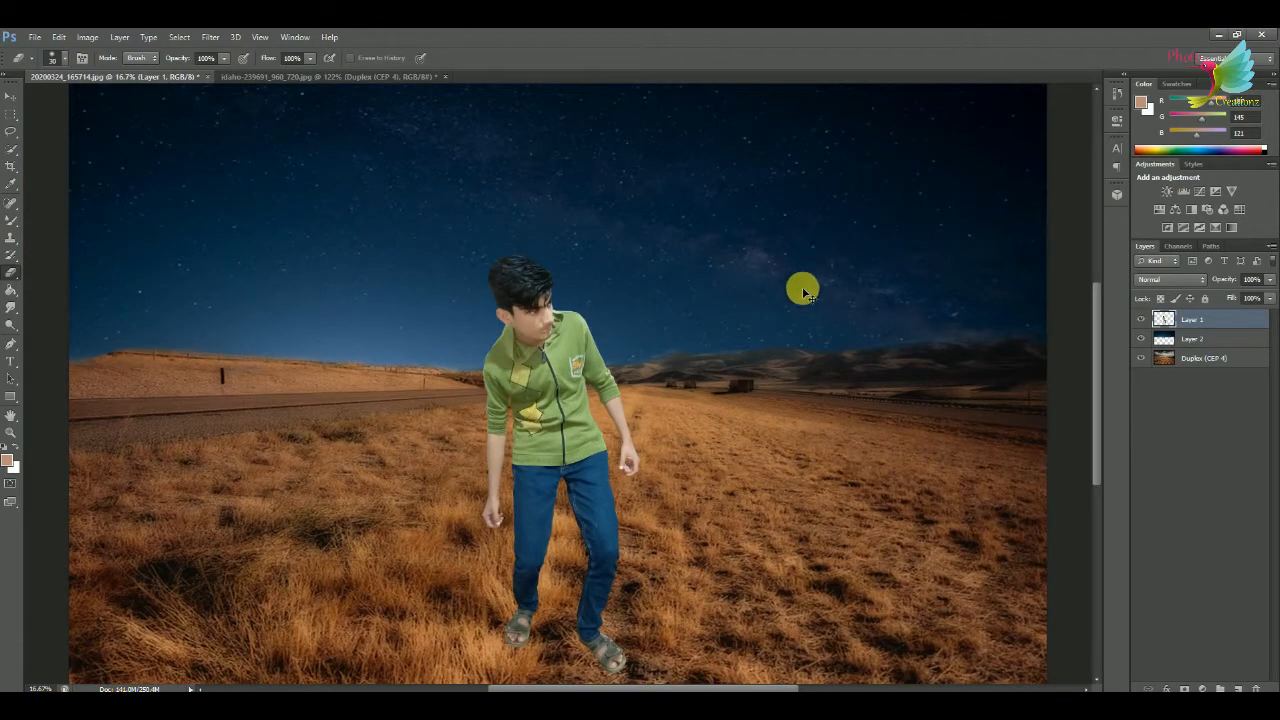
key(ctrl+u)
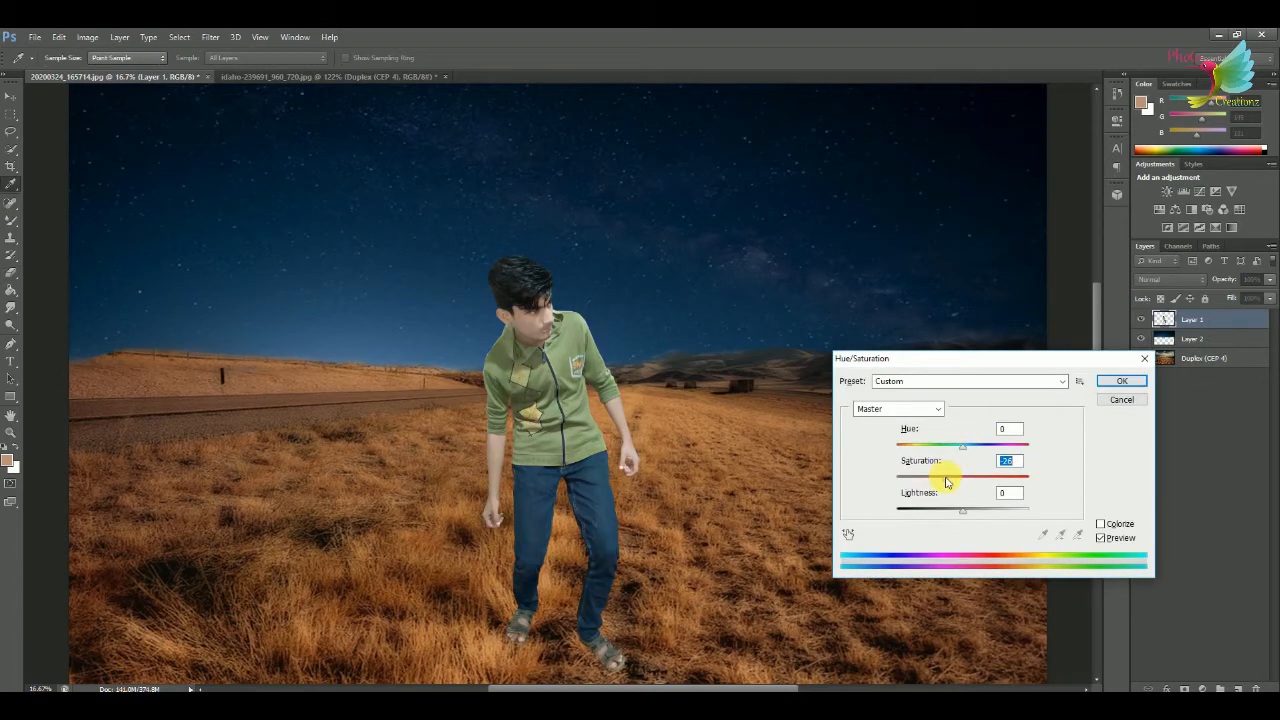
mouse_move(965, 450)
mouse_down()
mouse_move(911, 455)
mouse_move(963, 443)
mouse_up()
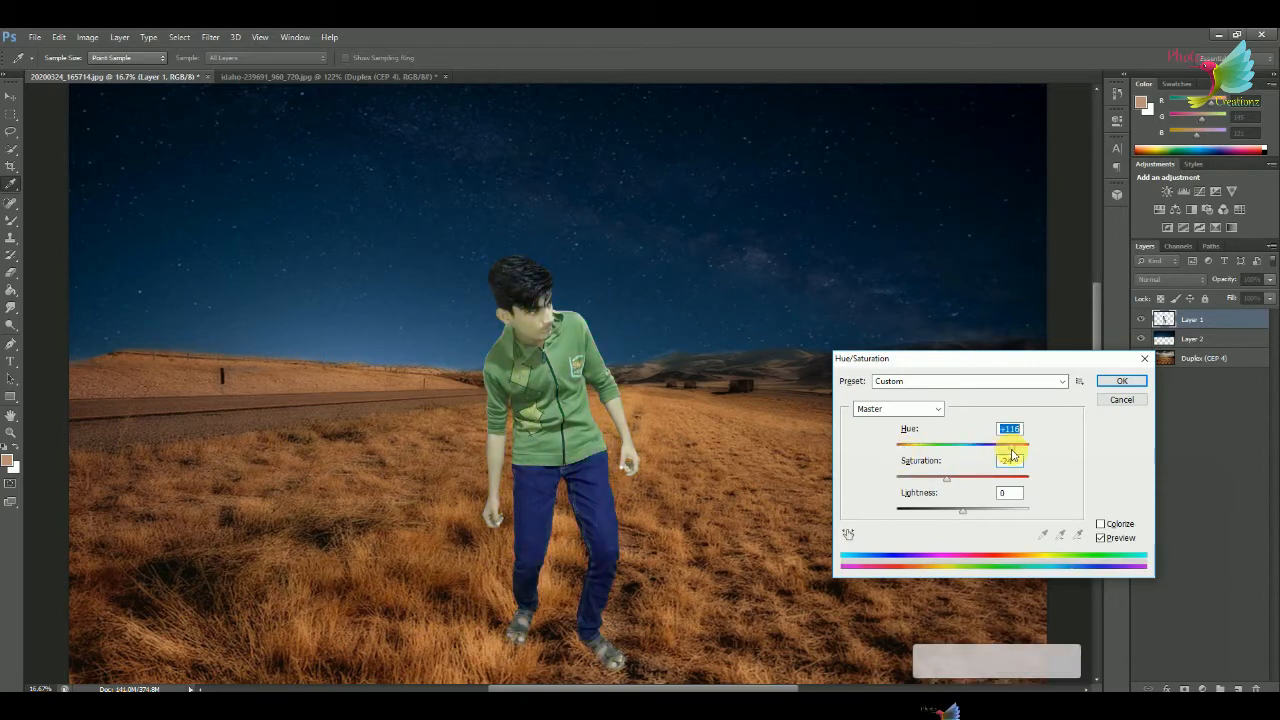
key(Return)
key(ctrl+u)
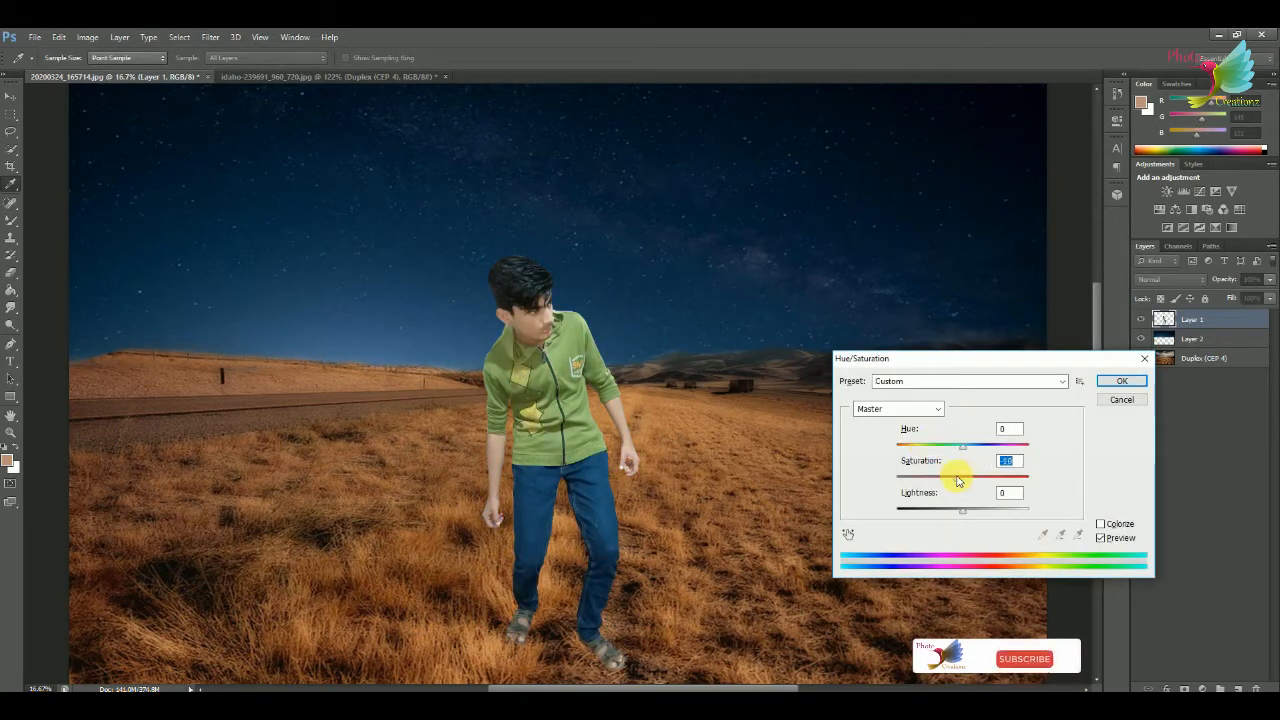
click(1101, 382)
Darken the Duplex ground layer with Hue/Saturation at saturation -57 and lightness about -85.
click(1168, 358)
key(ctrl+u)
drag(963, 511, 912, 514)
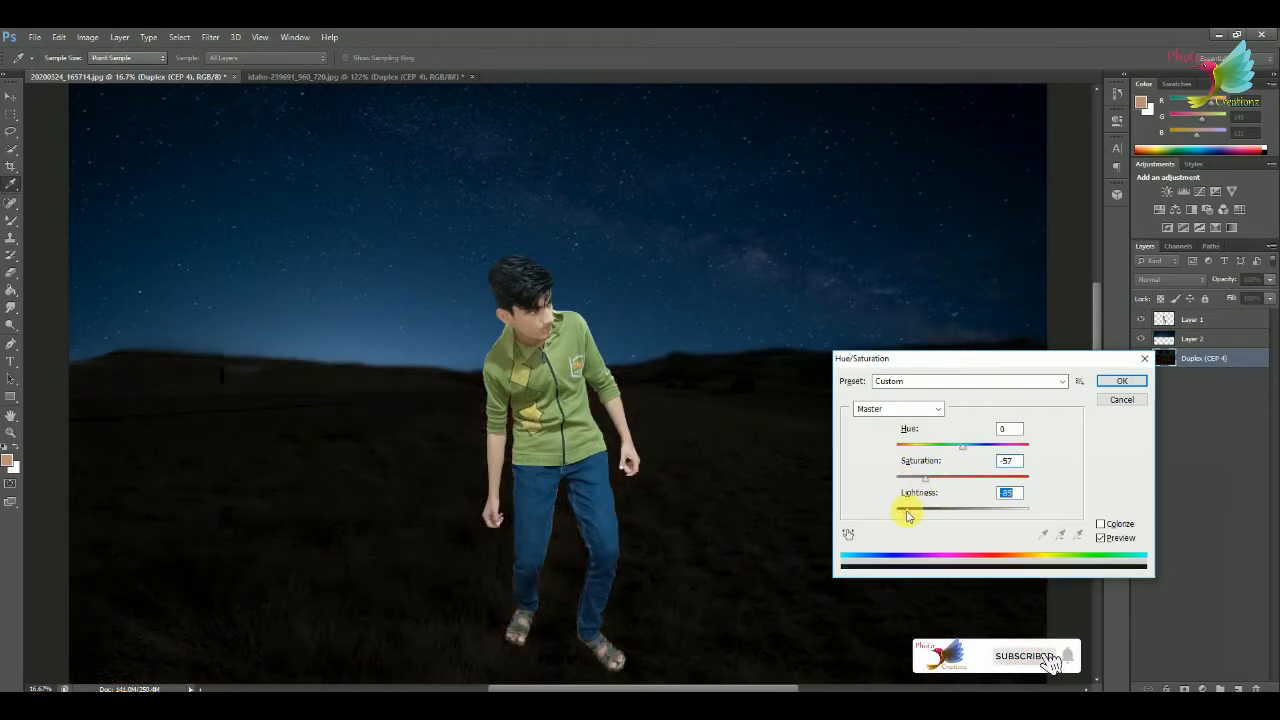
click(1115, 381)
Darken the starry sky on Layer 2 with a Curves point at input 147, output 109.
click(1163, 342)
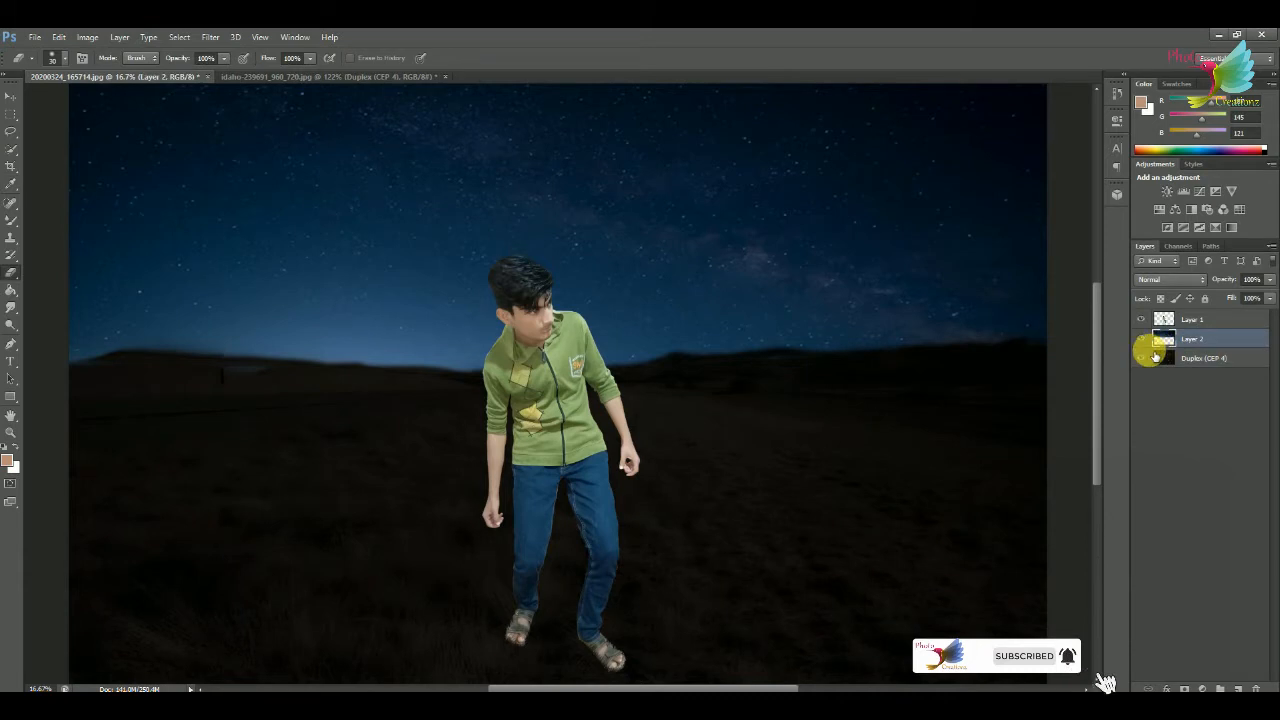
key(ctrl+m)
drag(957, 434, 965, 457)
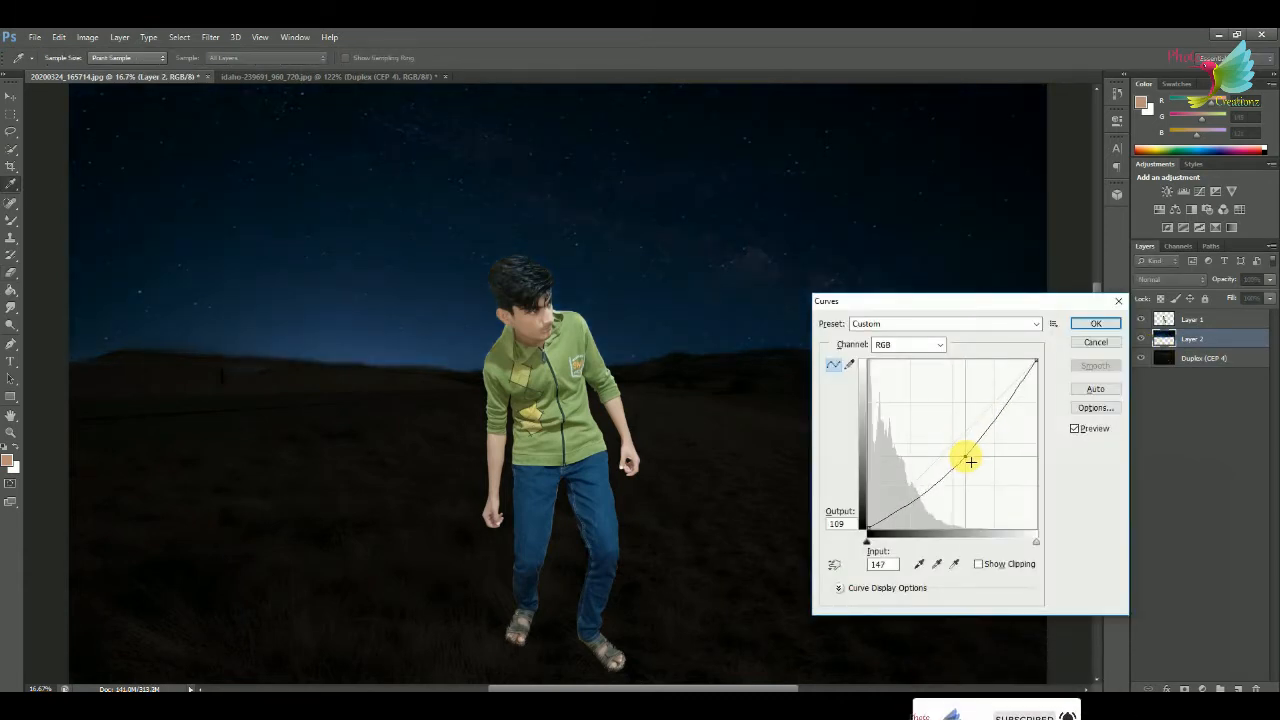
click(1096, 323)
Darken the person on Layer 1 with a Curves point at input 139, output 116, and set the saturation to -7.
click(1193, 320)
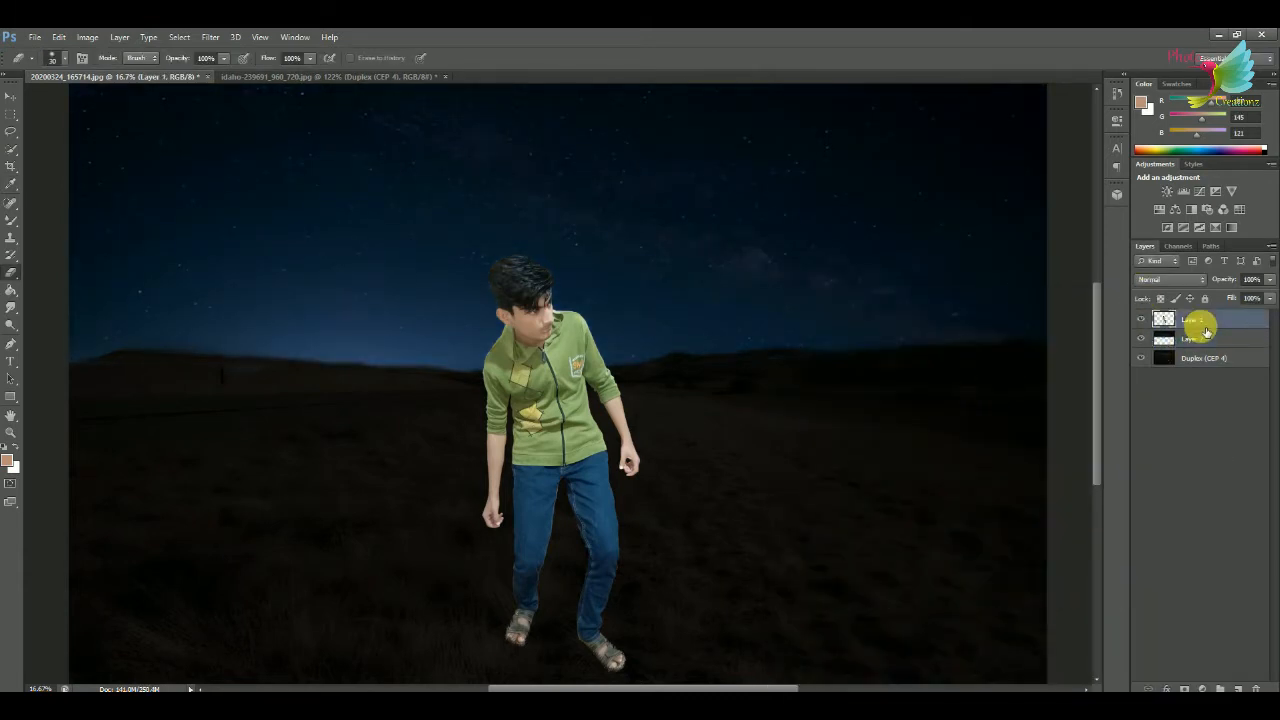
key(ctrl+m)
drag(957, 438, 963, 453)
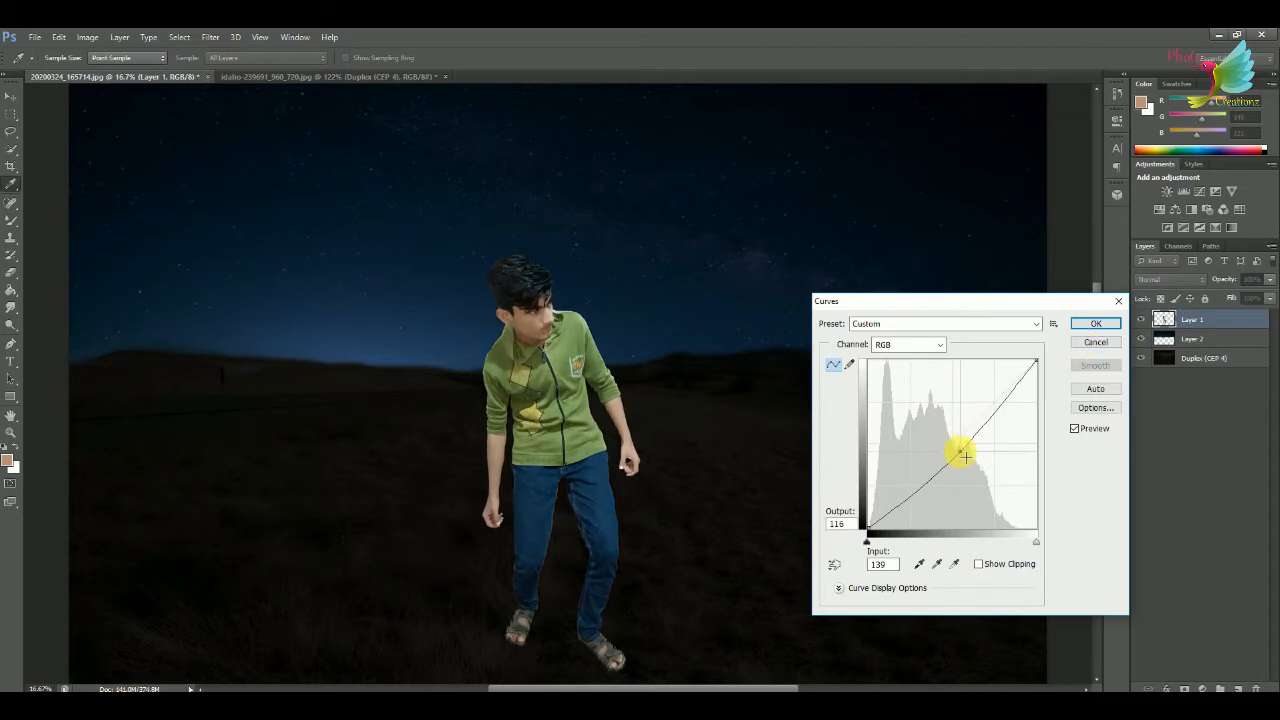
click(1084, 325)
key(ctrl+u)
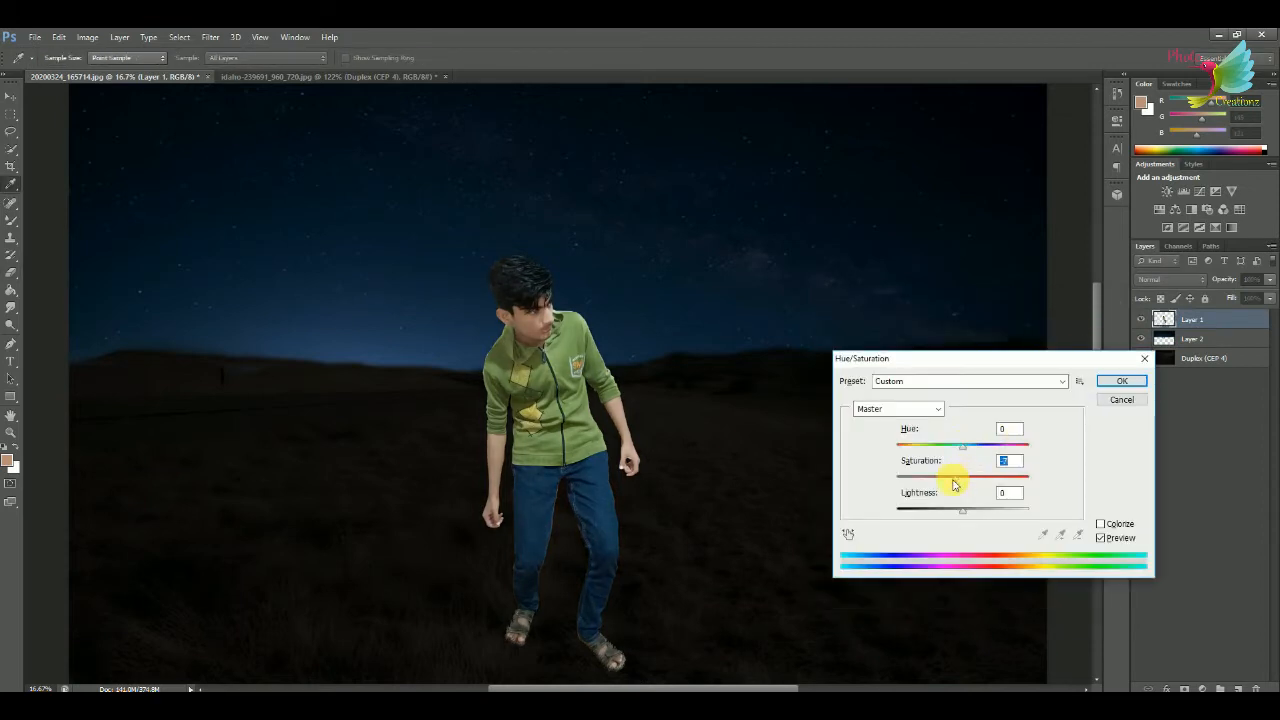
click(1115, 384)
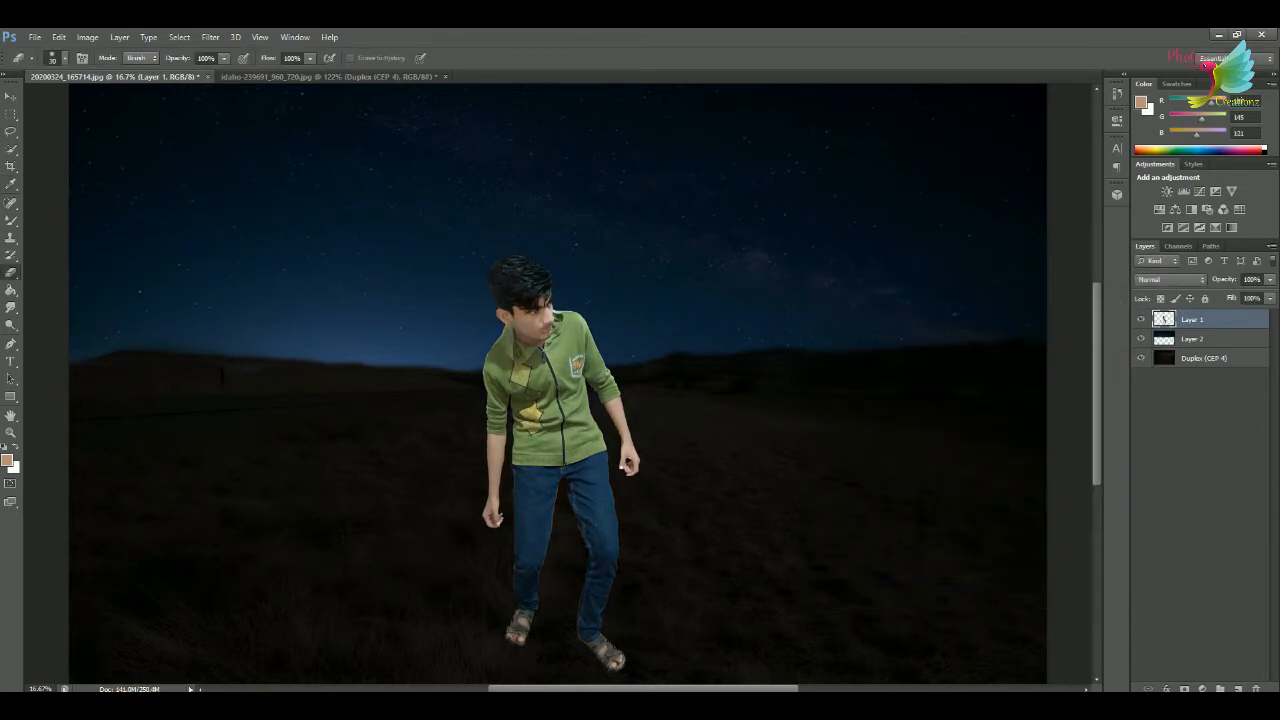
Open the burned car image as a separate document.
click(35, 37)
click(45, 66)
double_click(176, 118)
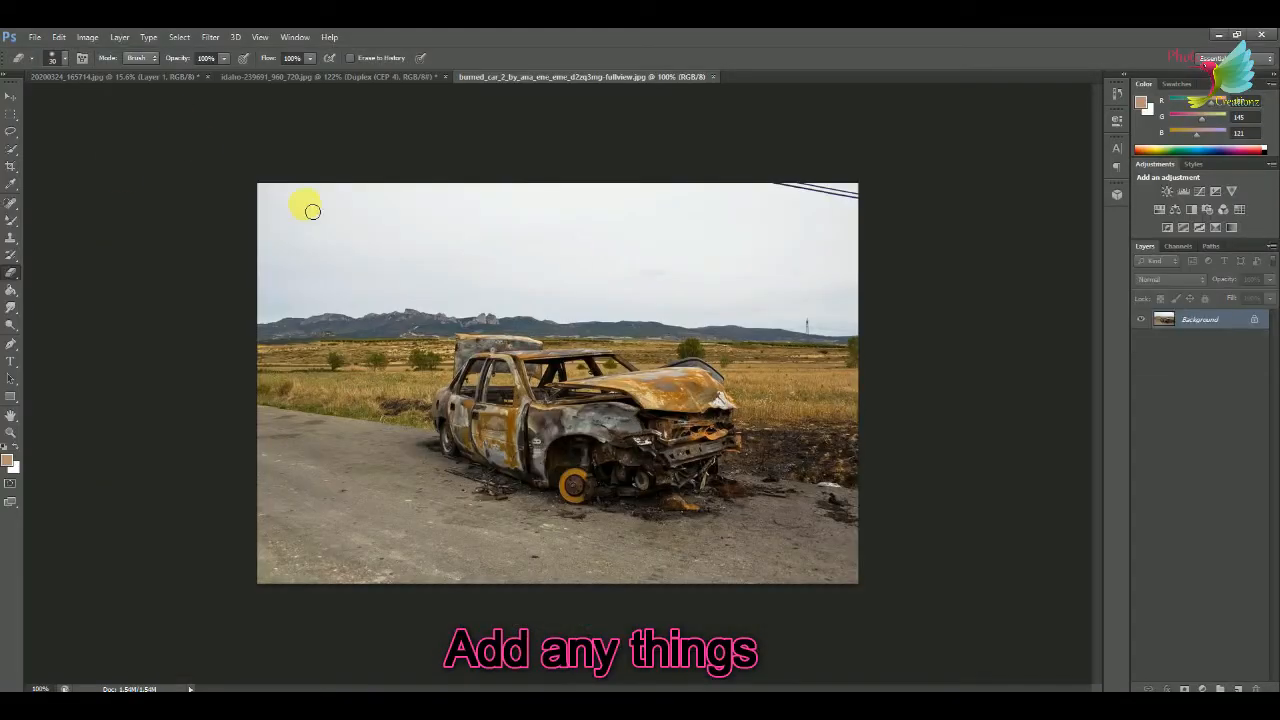
Select the burned car roughly with the Lasso tool and bring it into the night composite.
click(11, 128)
drag(514, 497, 440, 362)
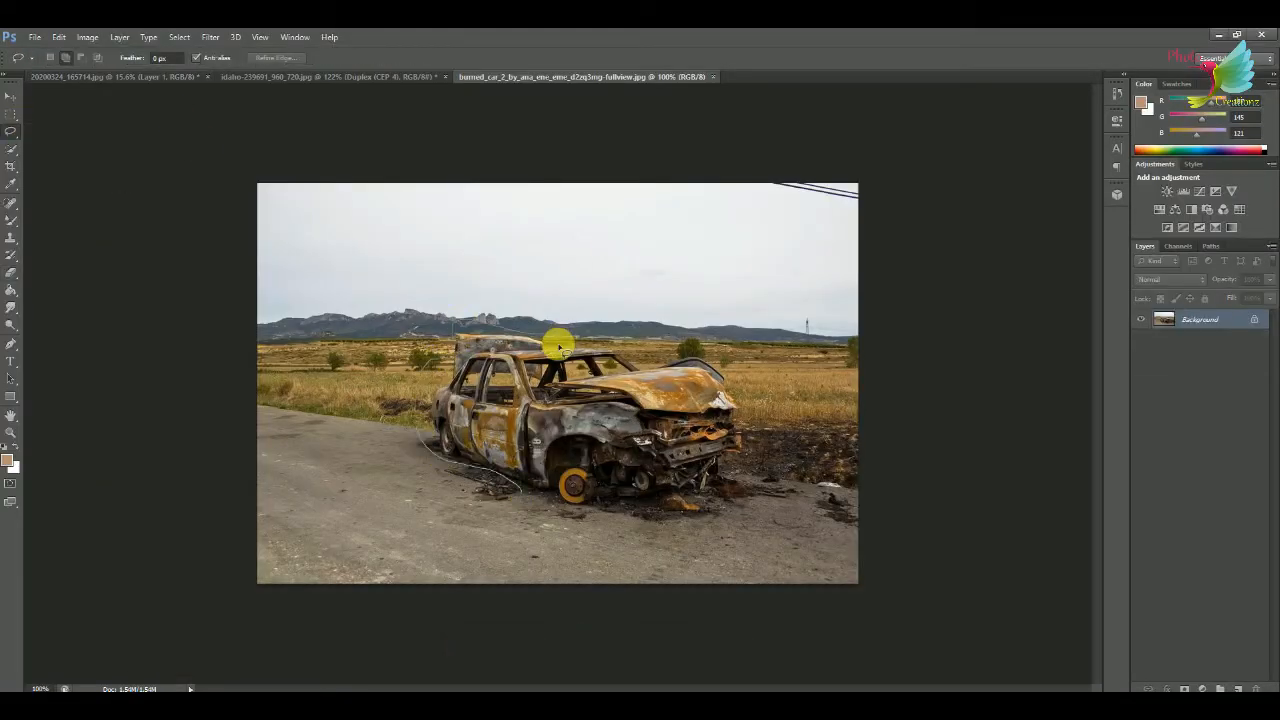
click(11, 95)
drag(537, 398, 887, 443)
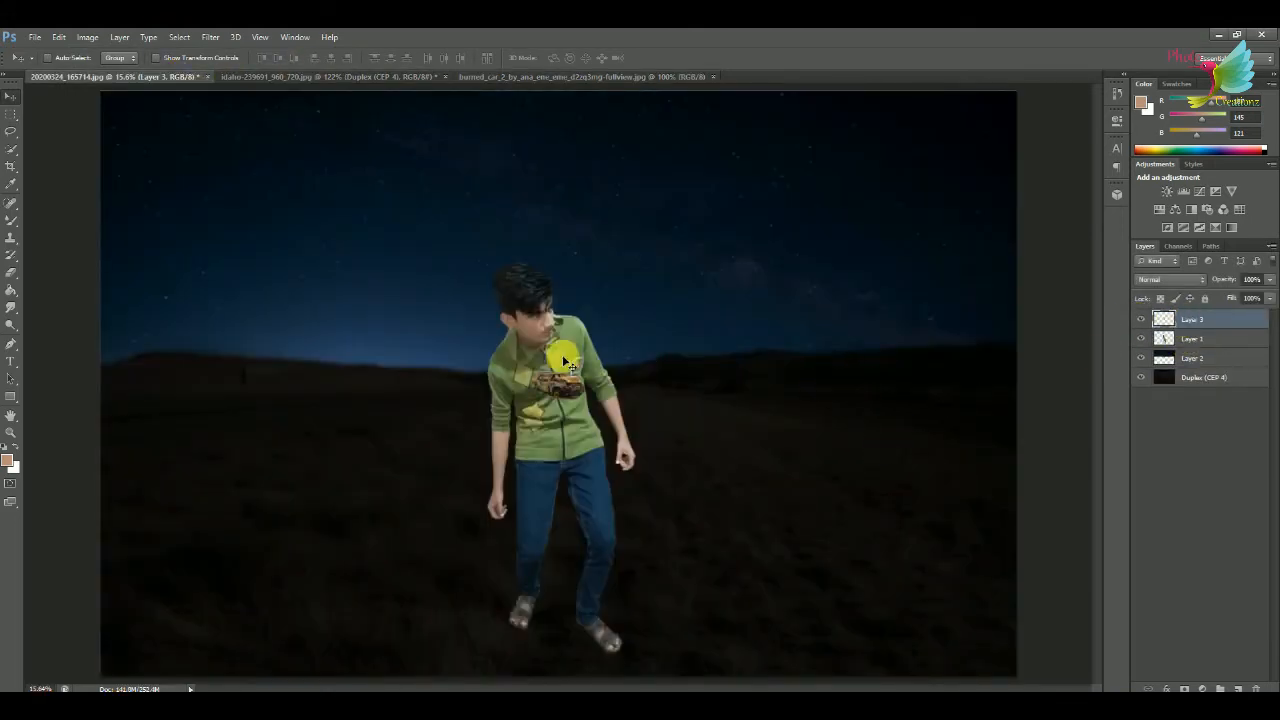
Scale up the burned car and place it on the ground to the right of the person.
key(ctrl+t)
drag(583, 399, 869, 560)
drag(766, 444, 892, 435)
click(655, 58)
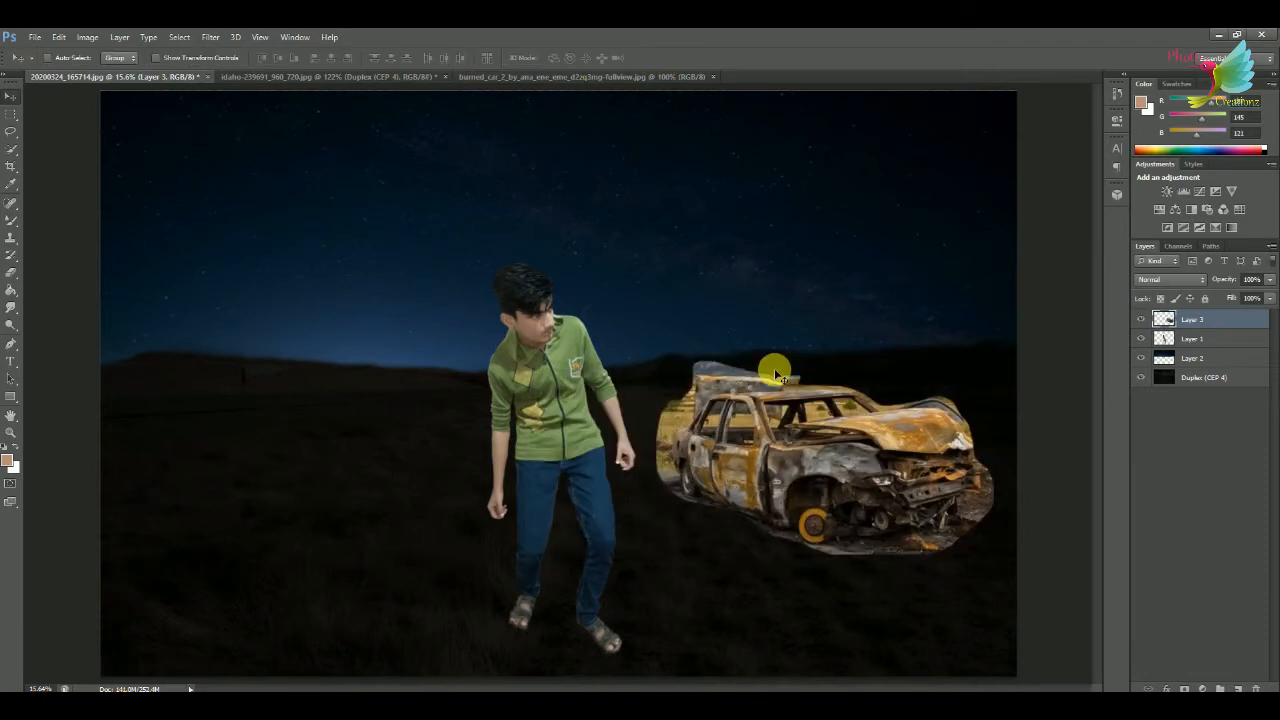
Erase the leftover field and sky around the burned car's outline with the Eraser tool.
drag(792, 416, 195, 221)
key(ctrl+plus)
key(ctrl+plus)
key(ctrl+plus)
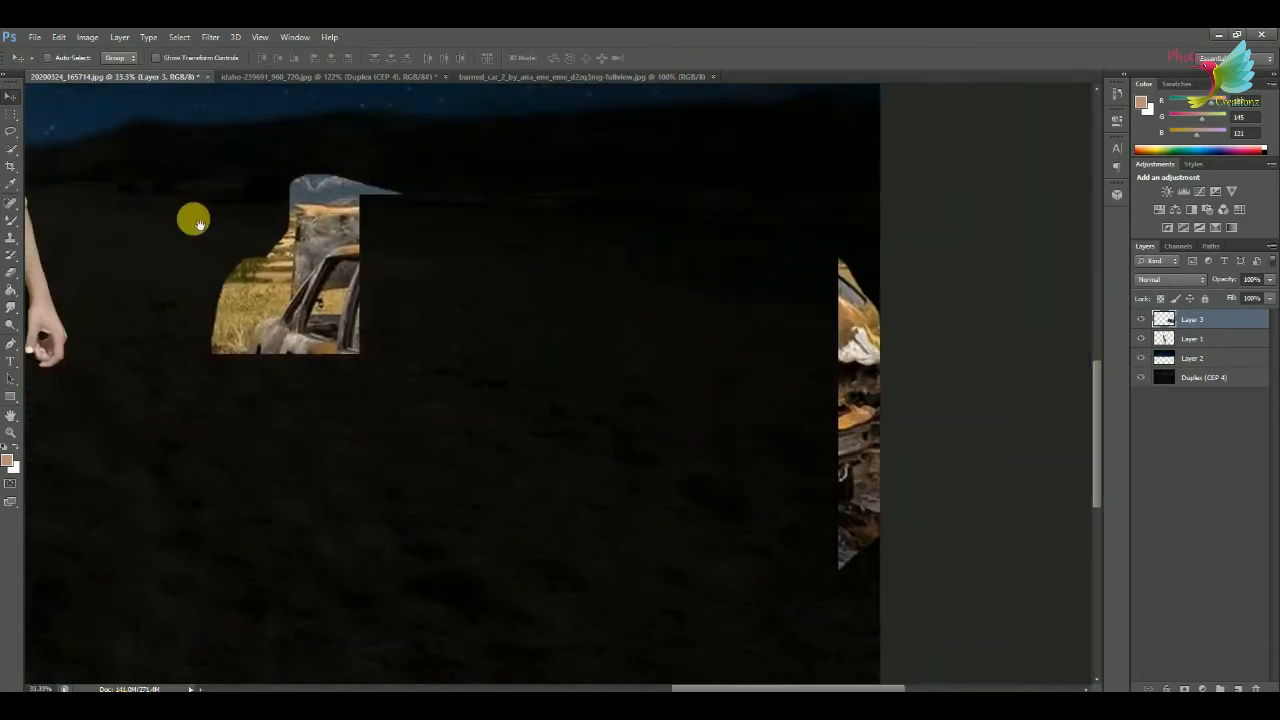
click(12, 270)
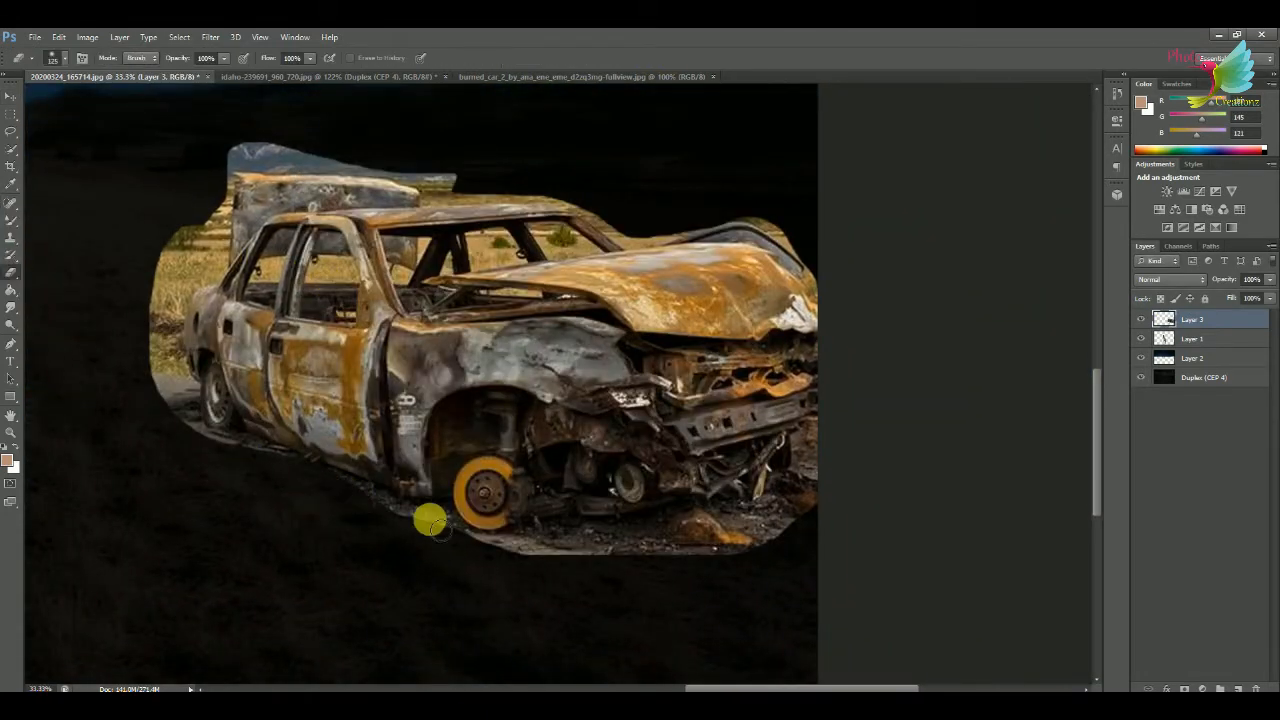
drag(189, 420, 134, 305)
mouse_move(212, 274)
mouse_down()
mouse_move(228, 191)
mouse_move(174, 299)
mouse_move(184, 241)
mouse_move(190, 271)
mouse_move(255, 170)
mouse_move(383, 171)
mouse_up()
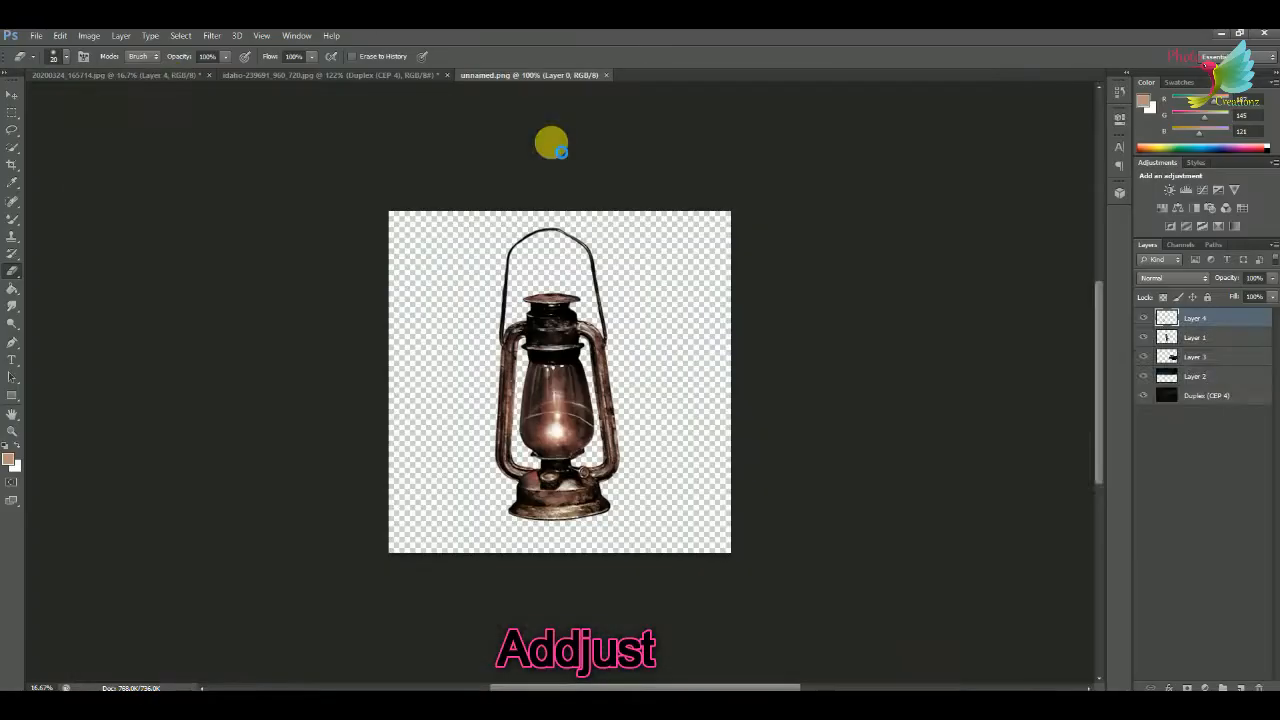
Bring the lantern into the night composite, enlarge it to about 174% height and hang it from the person's empty hand.
key(v)
drag(440, 252, 617, 436)
key(ctrl+plus)
key(ctrl+plus)
key(ctrl+plus)
key(ctrl+plus)
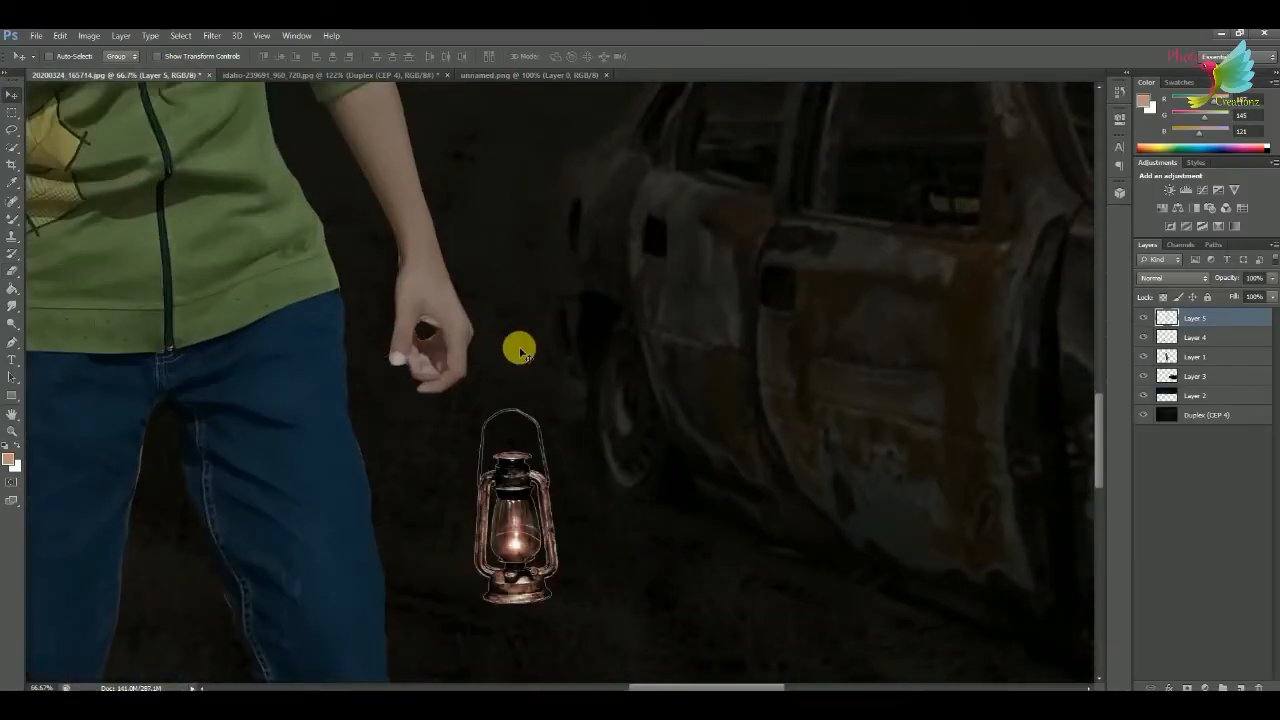
key(ctrl+t)
drag(551, 406, 614, 275)
drag(576, 321, 437, 380)
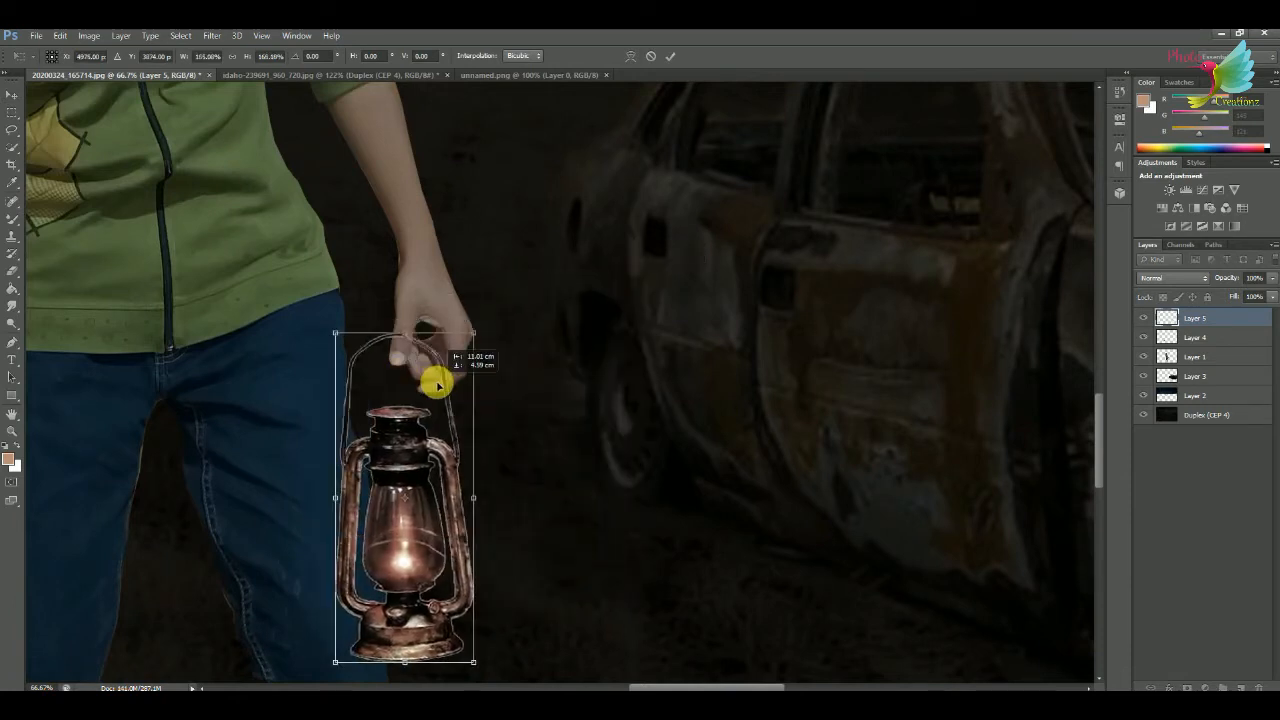
drag(474, 334, 488, 321)
drag(408, 385, 405, 385)
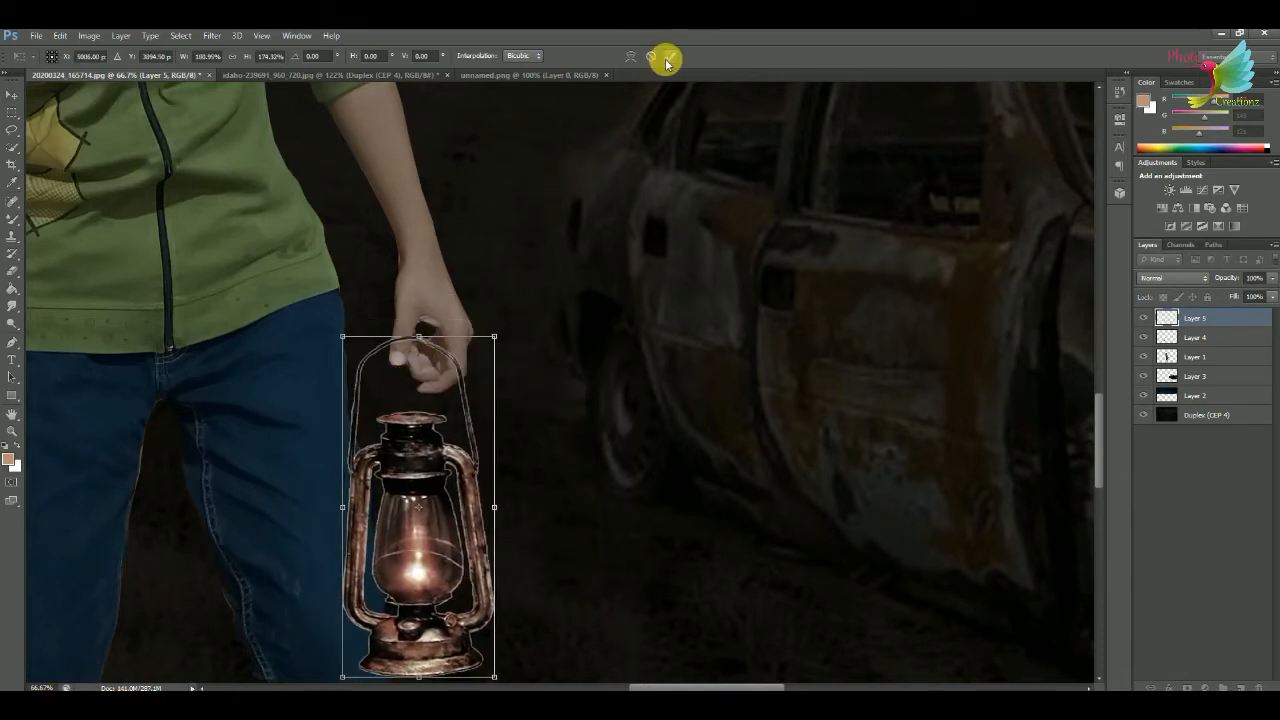
click(670, 59)
Erase the part of the lantern handle that overlaps the person's thumb so the hand appears to grip it.
key(ctrl+0)
key(ctrl+plus)
key(ctrl+plus)
key(ctrl+plus)
key(ctrl+plus)
key(ctrl+plus)
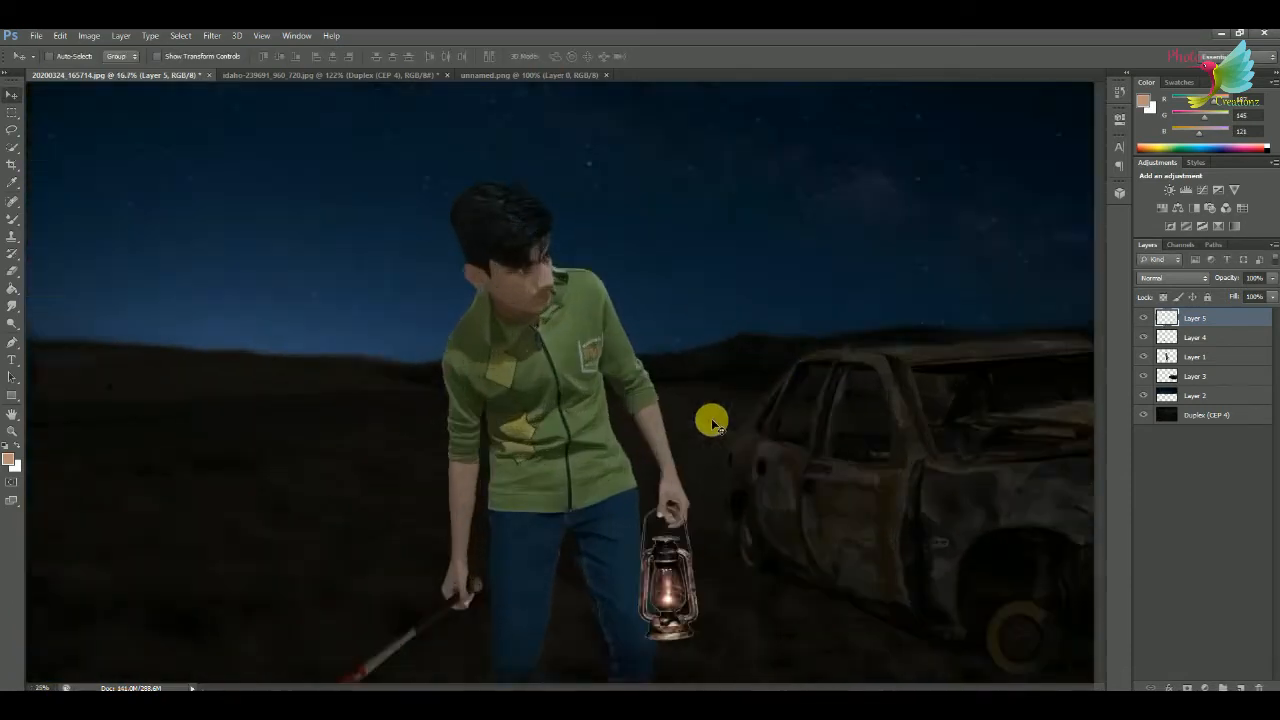
drag(815, 560, 390, 198)
key(ctrl+plus)
key(ctrl+plus)
drag(298, 256, 580, 323)
click(10, 272)
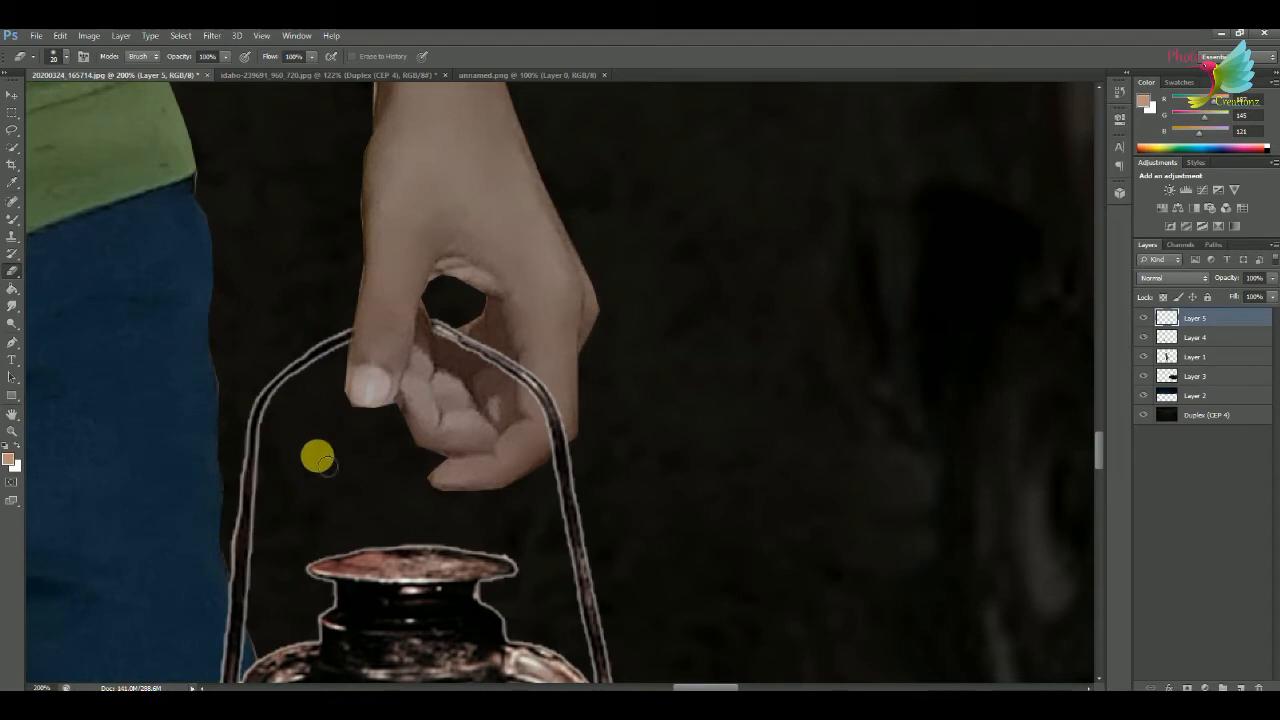
key(ctrl+minus)
key(ctrl+minus)
key(ctrl+minus)
key(ctrl+minus)
key(ctrl+minus)
key(ctrl+0)
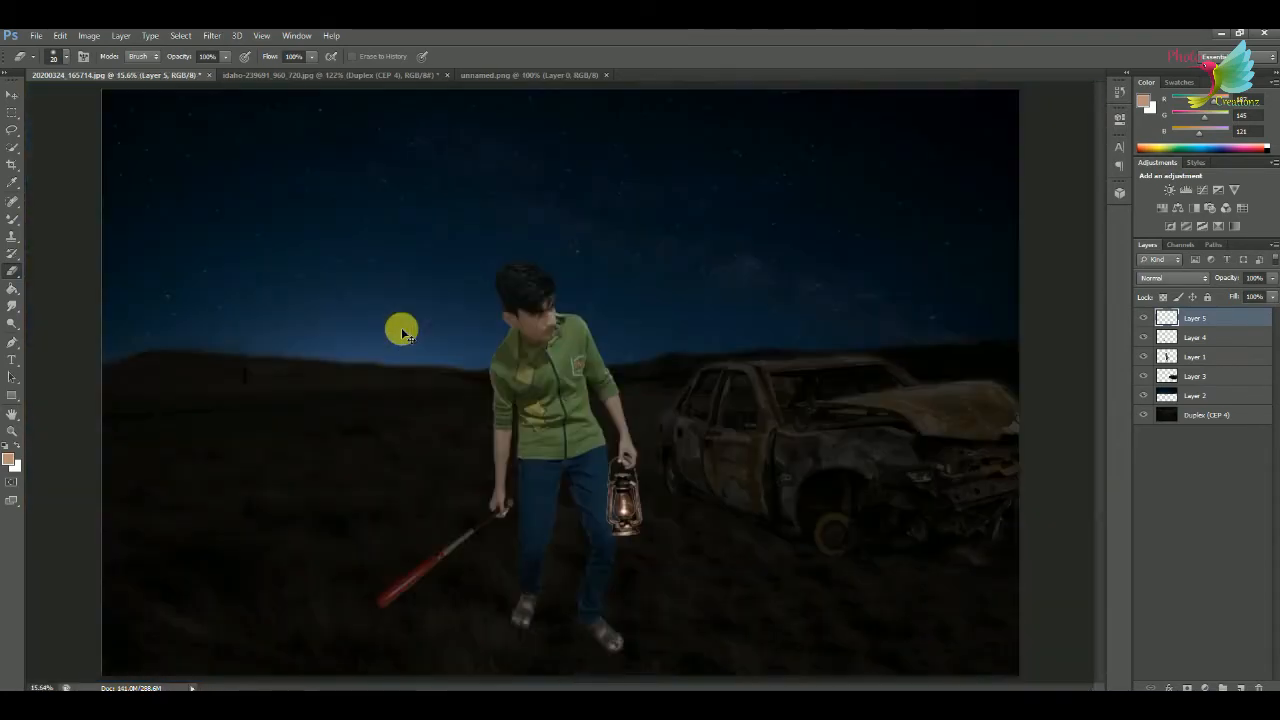
Smudge the white outline of the lantern handle with the Smudge tool at 90% strength, and undo the last strokes.
key(ctrl+plus)
key(ctrl+plus)
key(ctrl+plus)
key(ctrl+plus)
key(ctrl+plus)
key(ctrl+plus)
key(ctrl+plus)
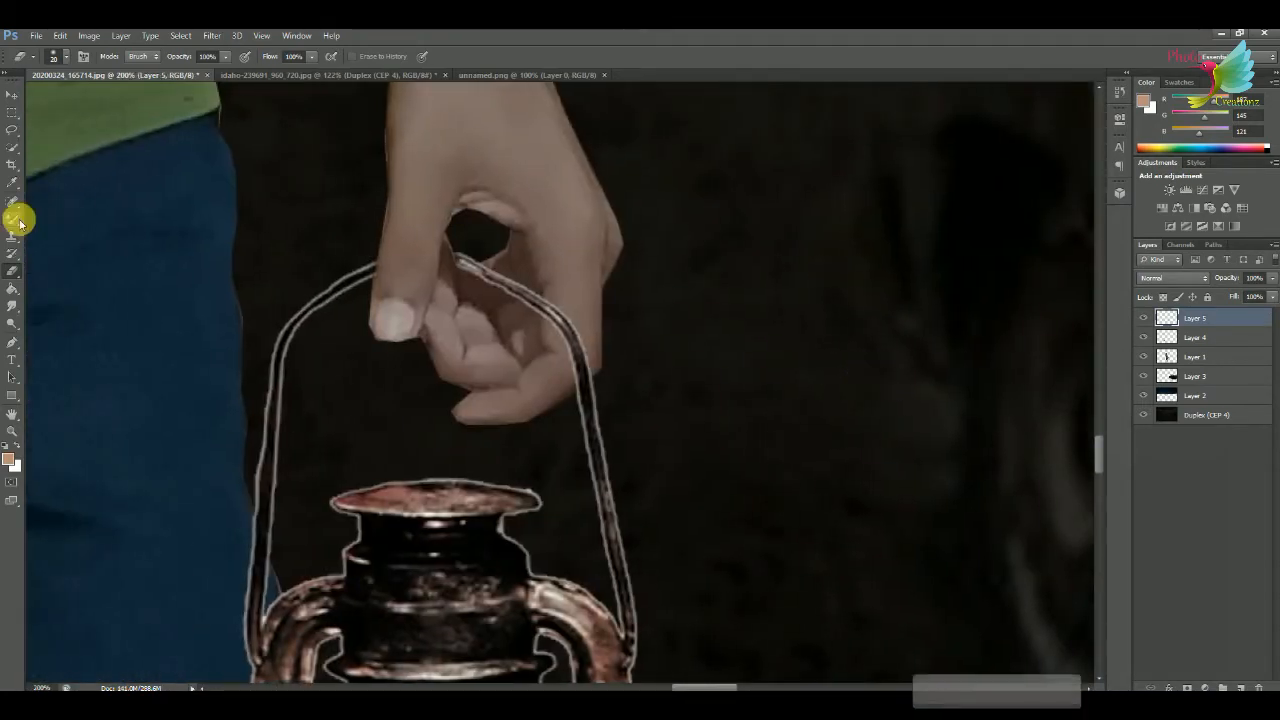
click(12, 304)
mouse_move(289, 329)
mouse_down()
mouse_move(321, 295)
mouse_move(255, 377)
mouse_move(303, 380)
mouse_move(291, 478)
mouse_up()
key(ctrl+alt+z)
key(ctrl+alt+z)
key(ctrl+alt+z)
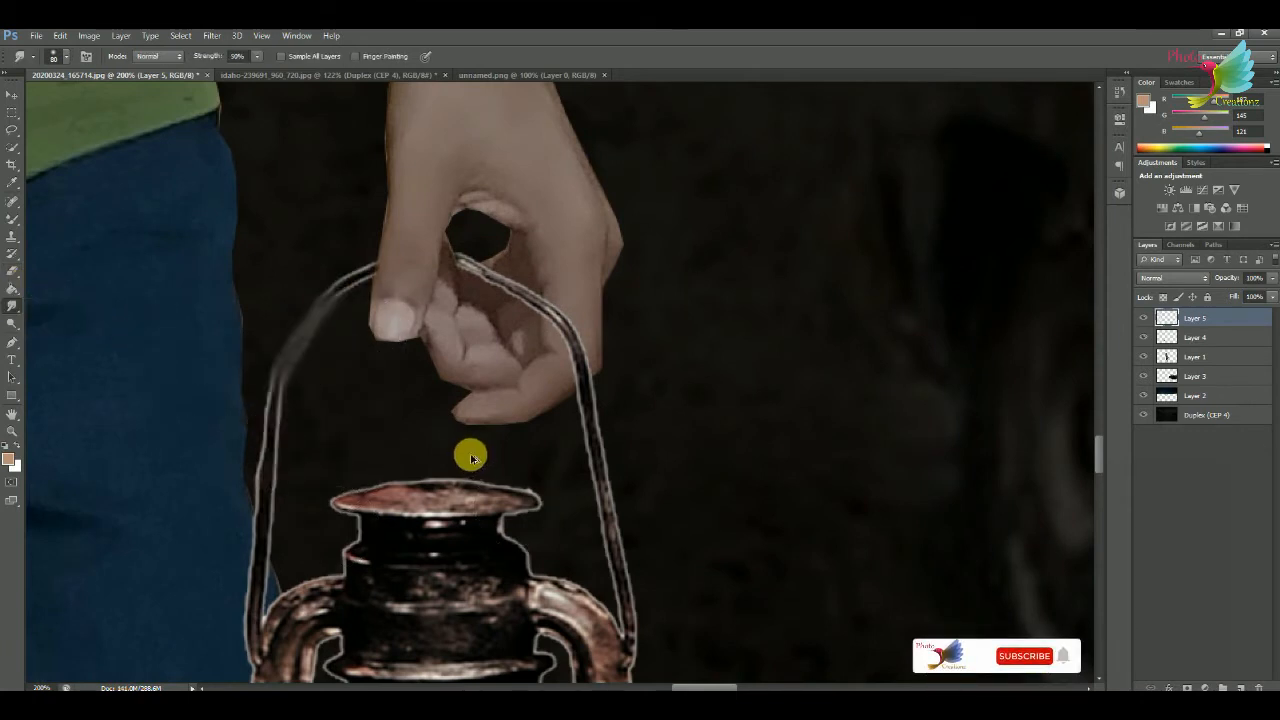
key(ctrl+0)
Bring the orange light flare from 5.jpg into the composite over the lantern and set its blend mode to Screen.
key(v)
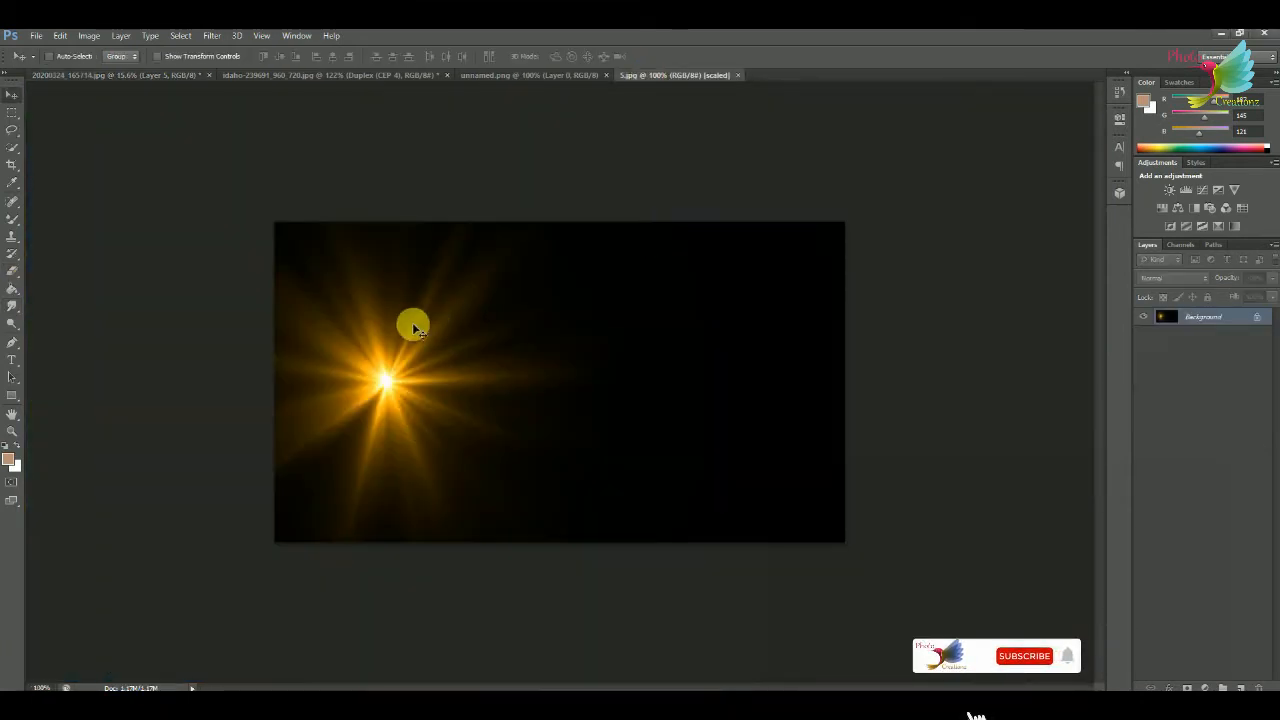
drag(414, 323, 658, 536)
click(1174, 279)
click(1157, 399)
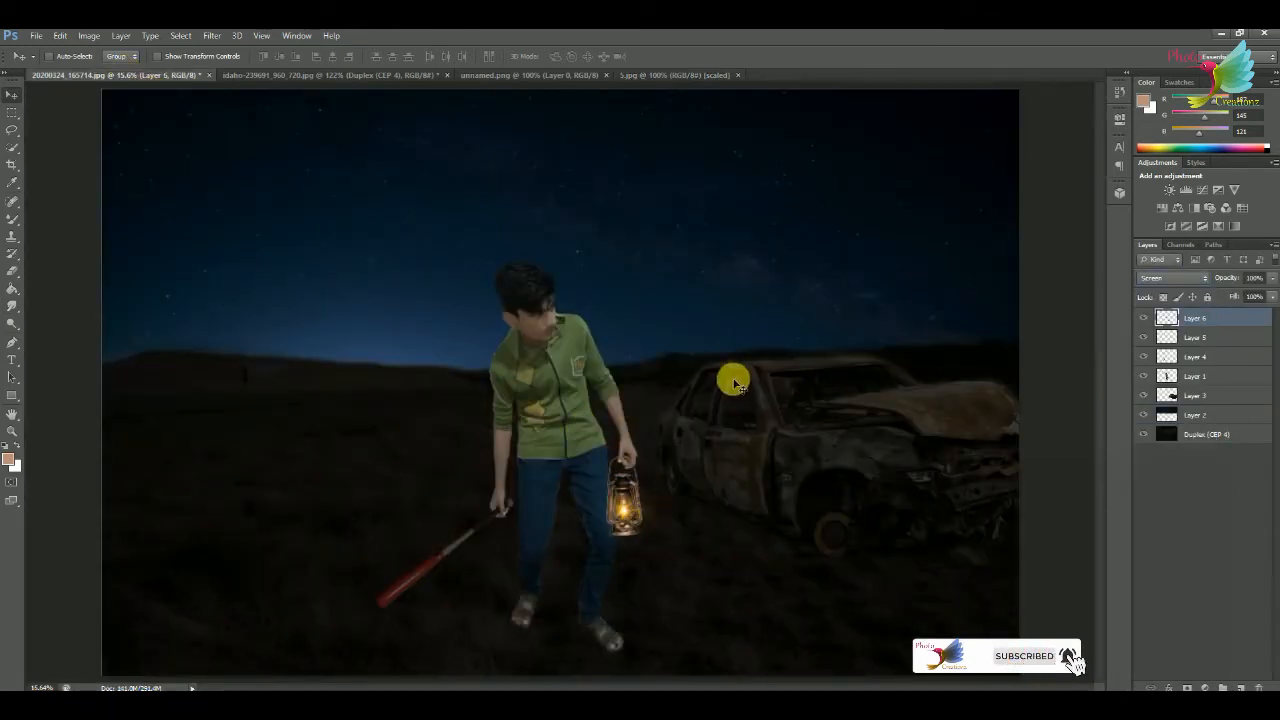
Enlarge the light flare and align its bright centre with the lantern's flame.
key(ctrl+t)
drag(695, 484, 1042, 280)
drag(873, 378, 808, 473)
click(671, 56)
drag(661, 460, 665, 468)
Apply a Gaussian Blur with a 42.8-pixel radius to the light flare layer.
click(214, 38)
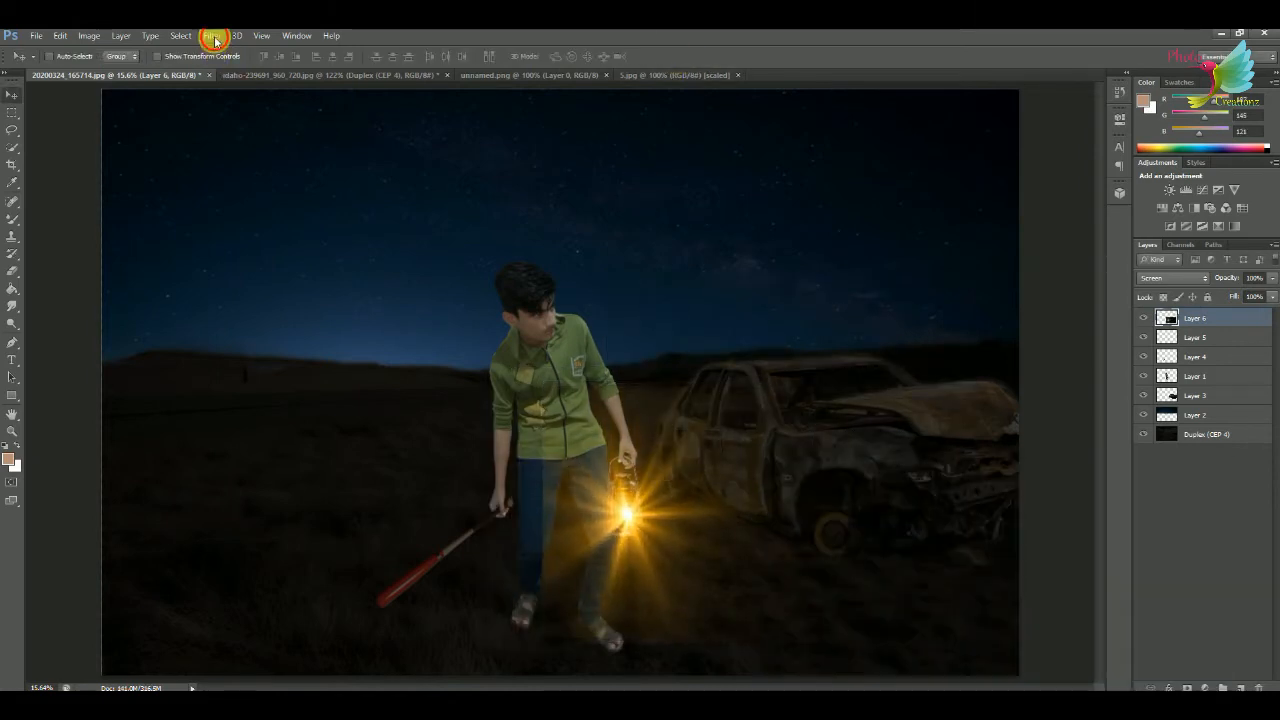
click(455, 260)
drag(903, 505, 928, 510)
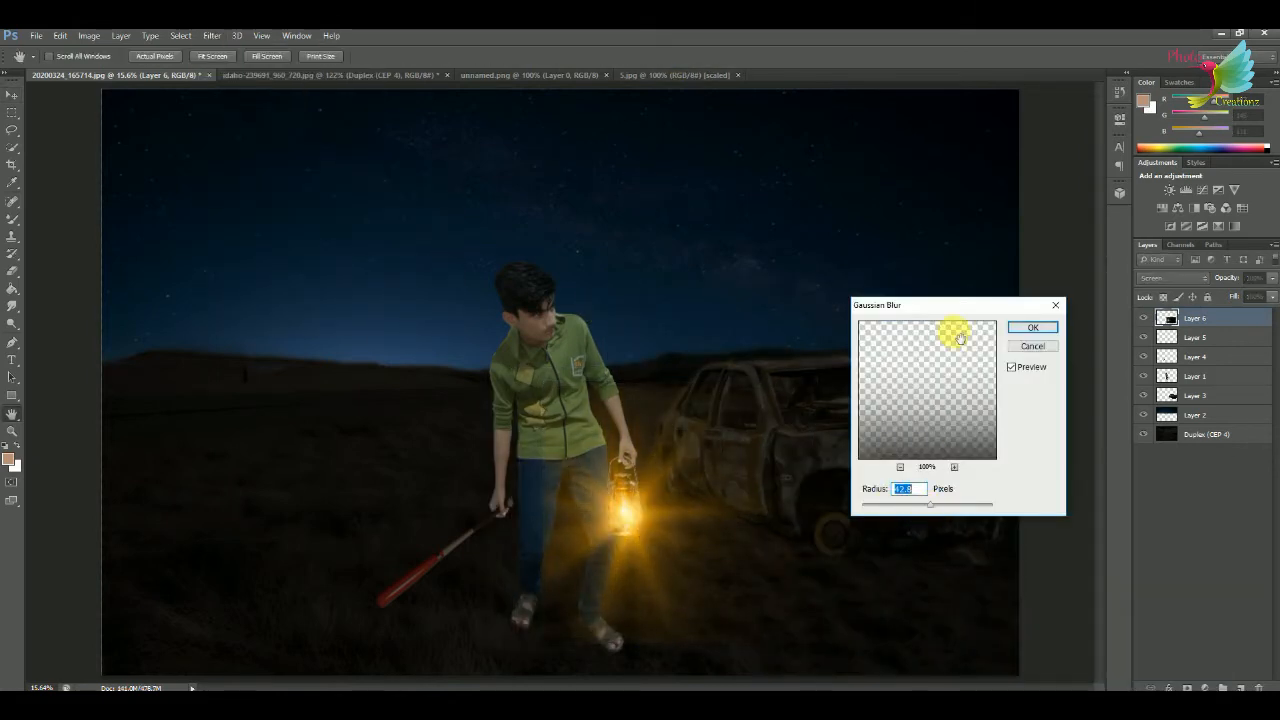
key(Return)
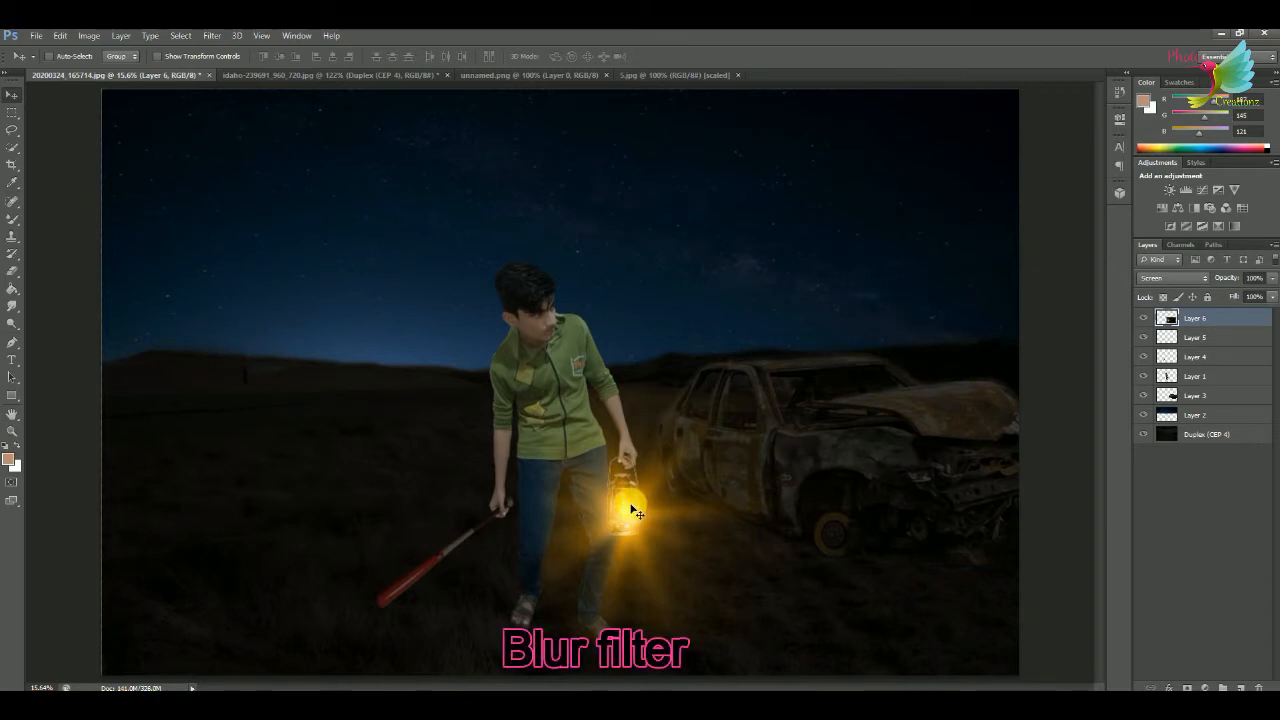
Enlarge the blurred flare, recentre it on the lantern's flame, and set the Eraser's opacity to 24%.
key(ctrl+t)
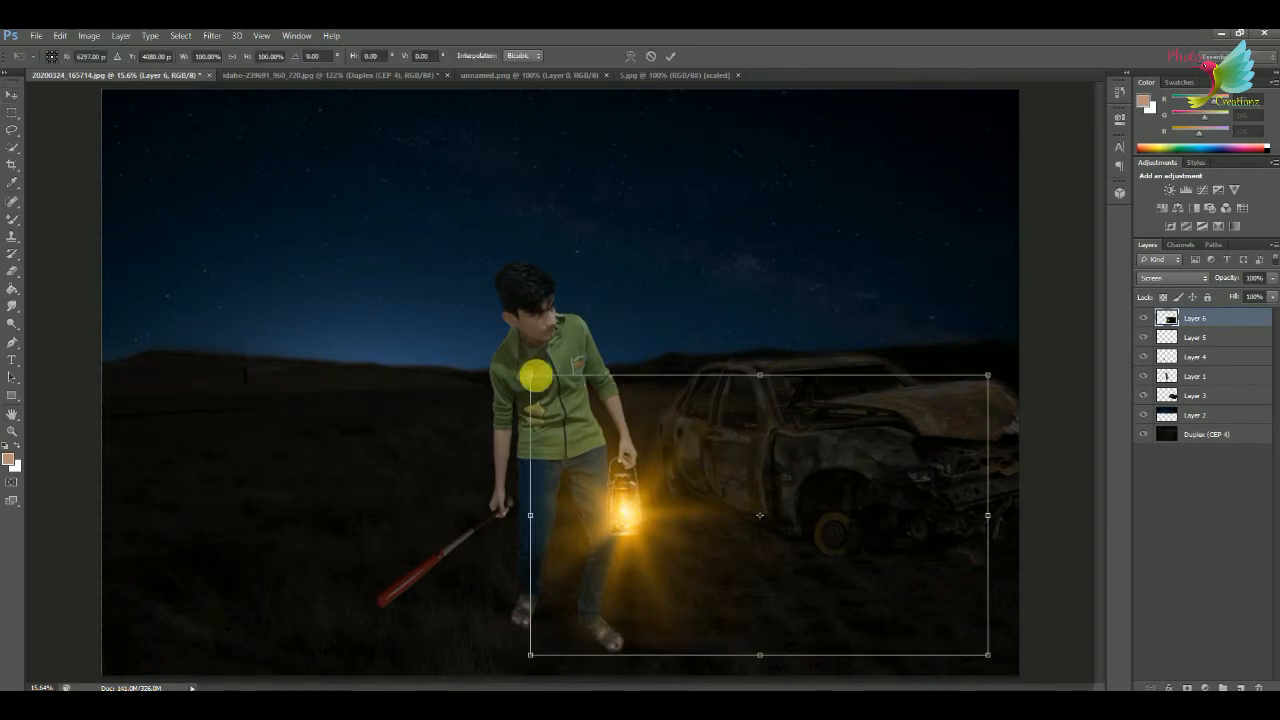
drag(536, 376, 434, 291)
drag(614, 462, 661, 491)
key(Return)
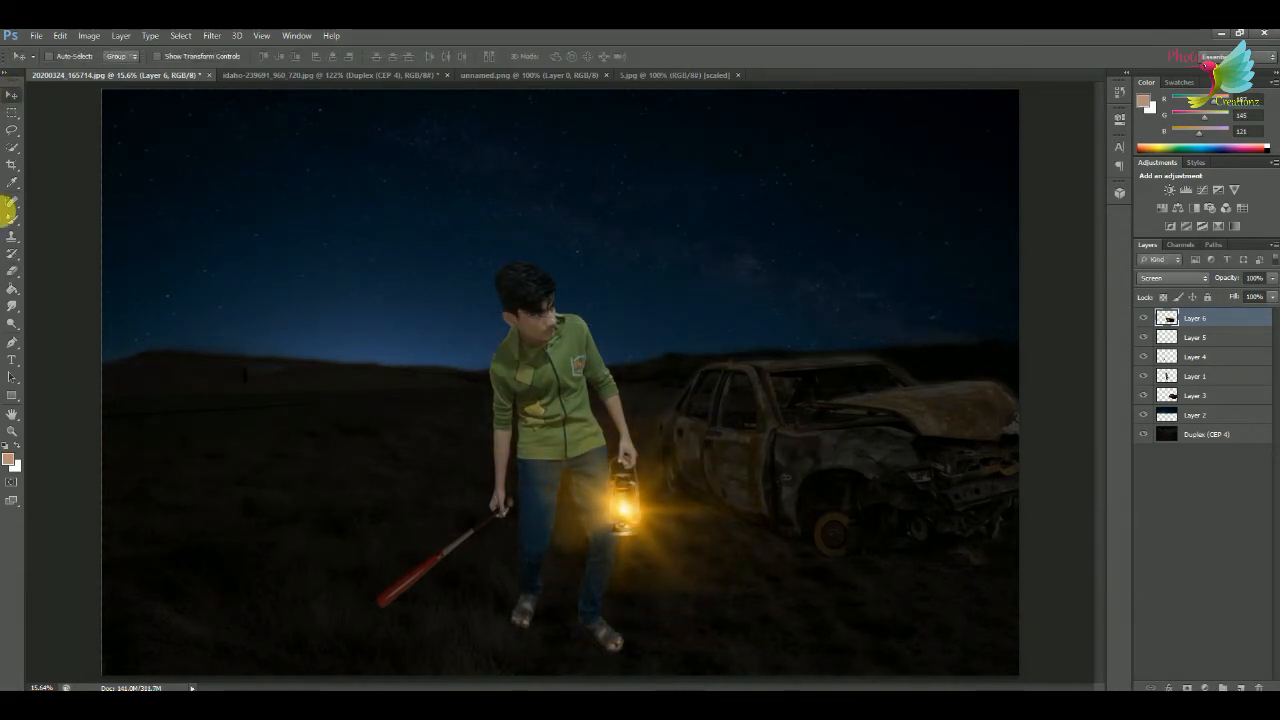
click(12, 270)
click(228, 57)
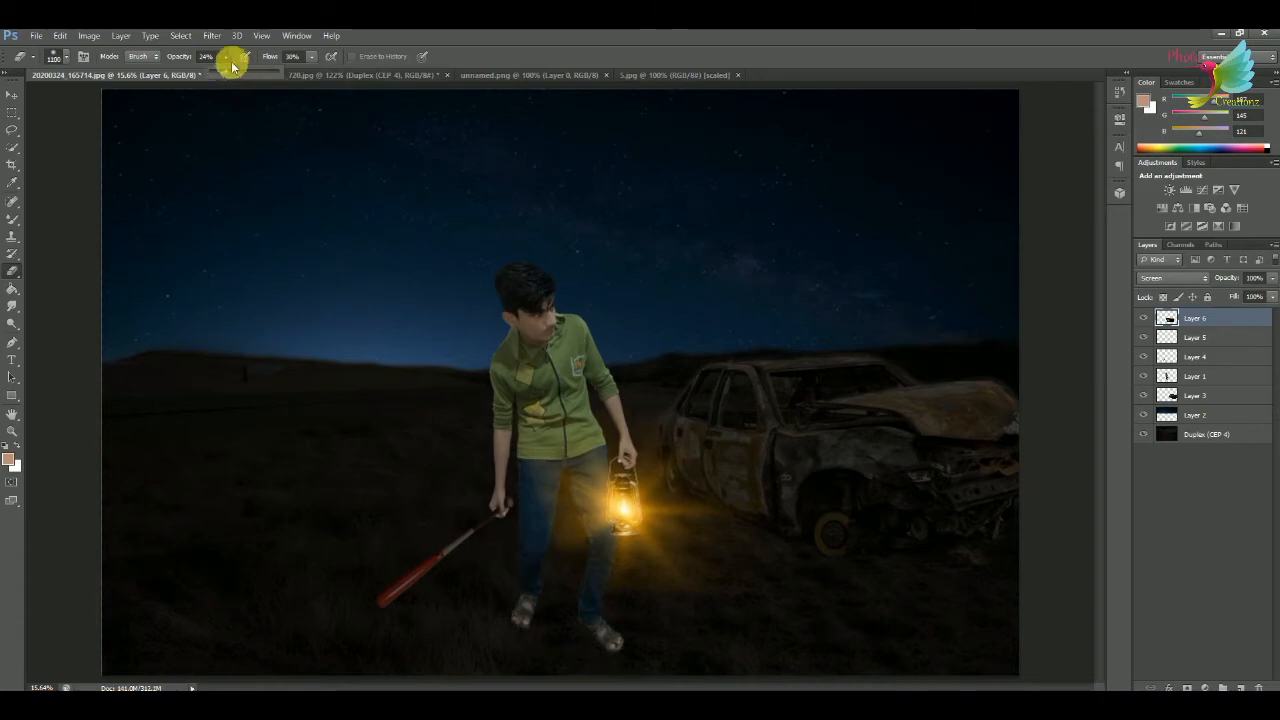
Open the roaring lion image on a white background as a separate document.
key(ctrl+o)
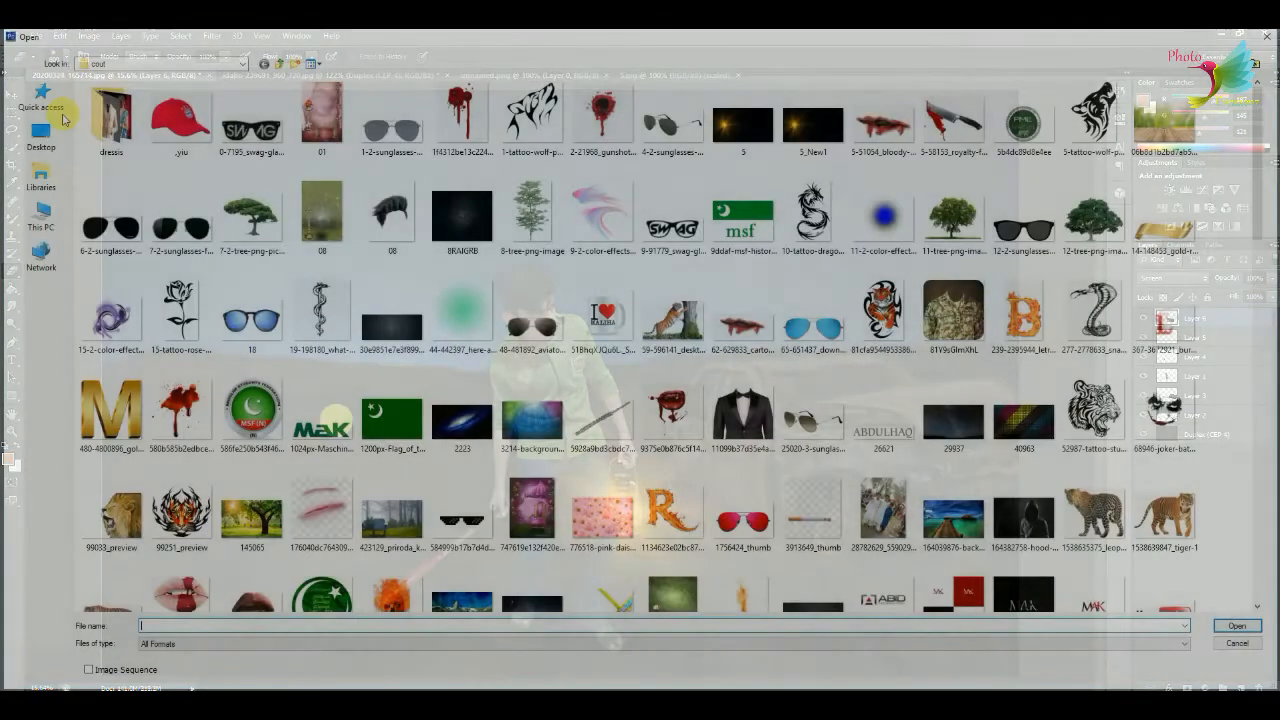
click(40, 135)
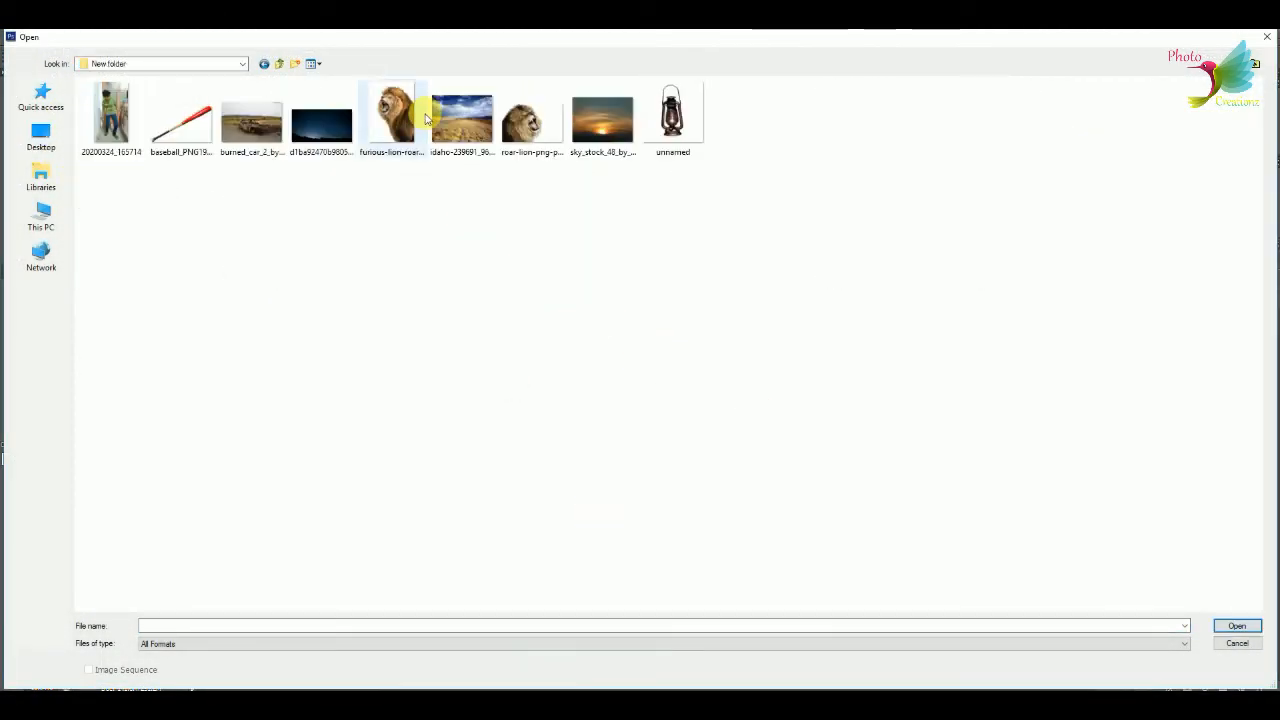
double_click(417, 112)
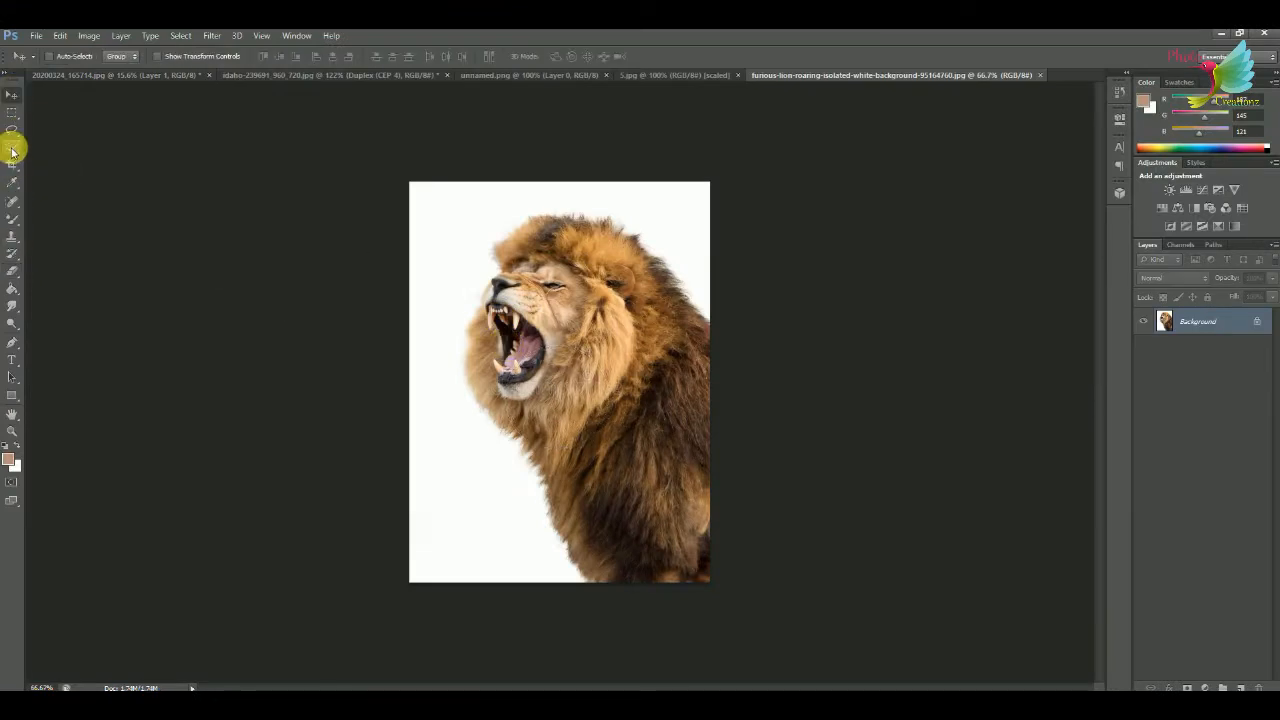
Select the roaring lion along its outline with the Magnetic Lasso and add the missing area along its back.
drag(13, 140, 70, 166)
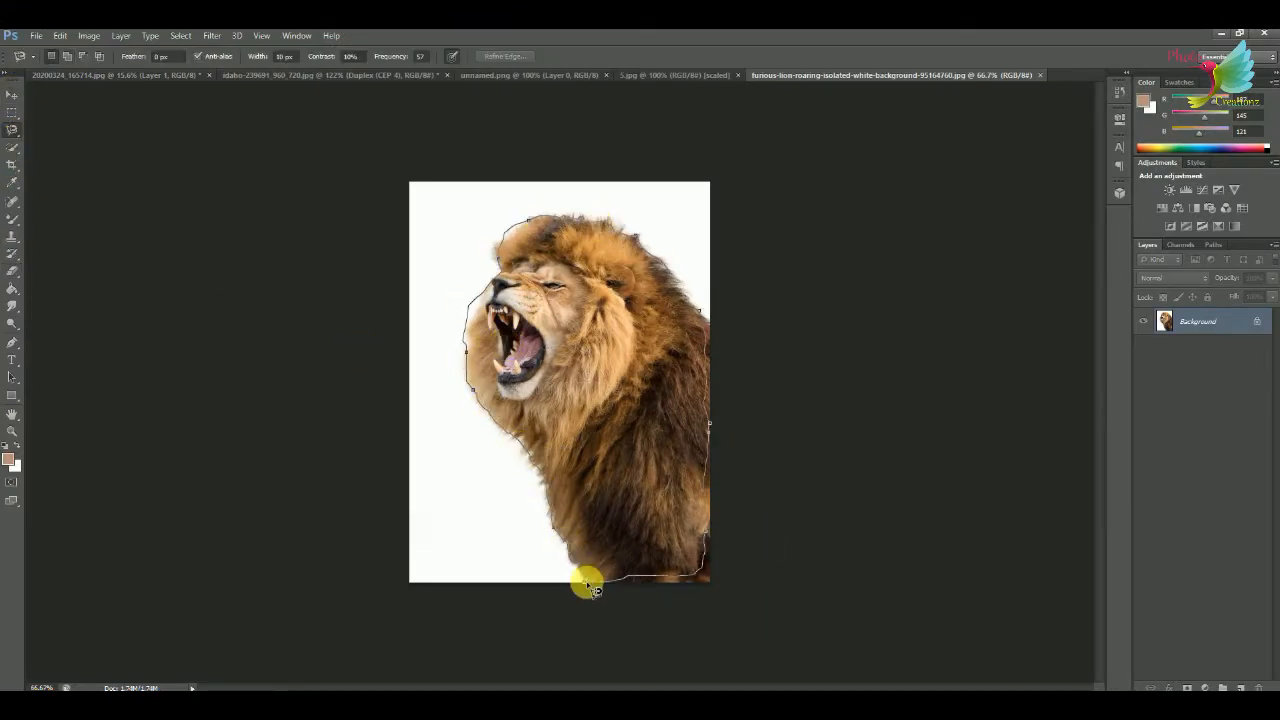
click(587, 583)
click(67, 58)
right_click(12, 130)
click(50, 128)
drag(707, 325, 590, 588)
Bring the selected lion into the night composite, resize it and place it in front of the burned car's nose.
key(v)
mouse_move(592, 305)
mouse_down()
mouse_move(184, 78)
mouse_move(1003, 585)
mouse_move(877, 437)
mouse_up()
key(ctrl+t)
drag(980, 500, 995, 449)
click(670, 56)
drag(1019, 524, 1000, 527)
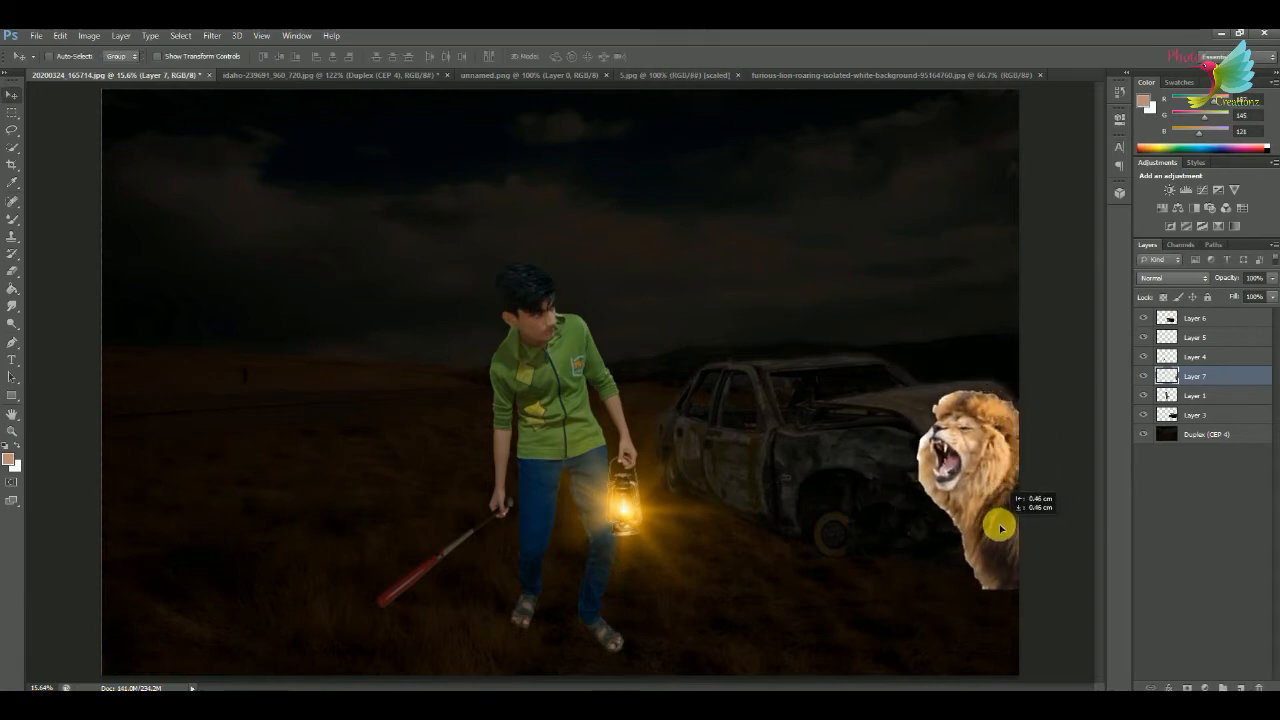
Soften the roaring lion's jagged cut-out edges and lower body with the Eraser tool.
key(ctrl+plus)
key(ctrl+plus)
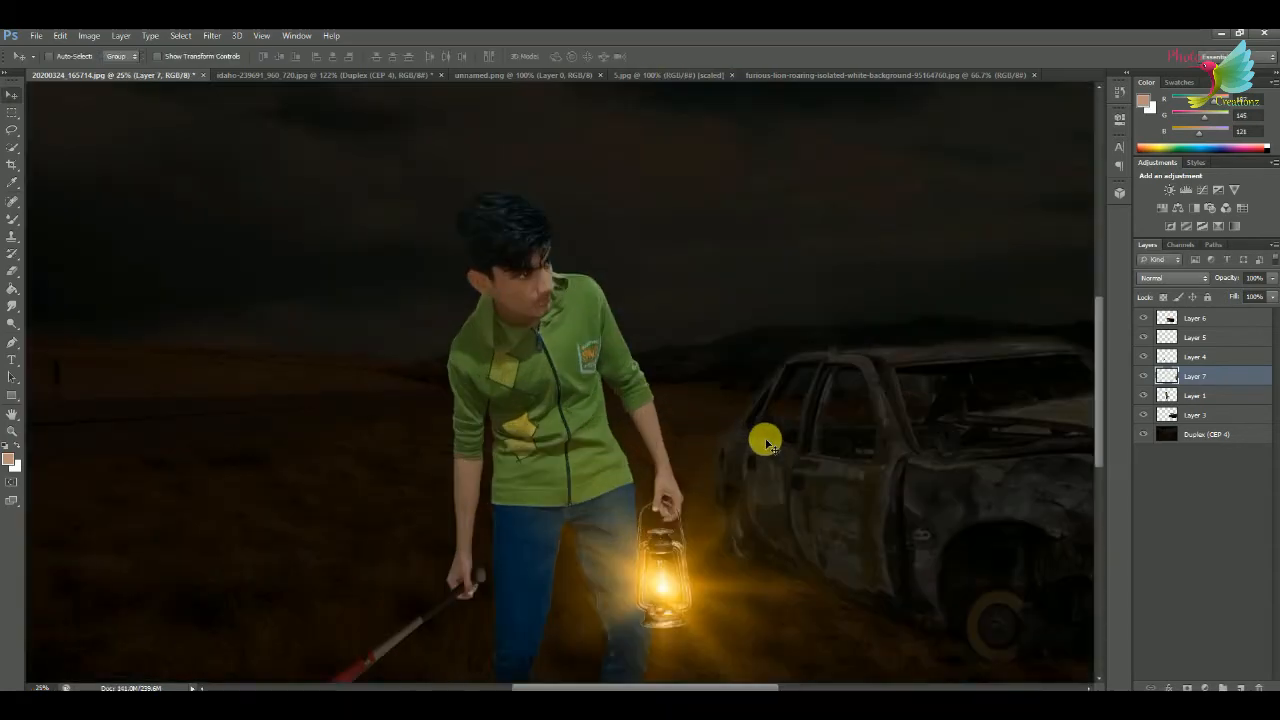
drag(793, 437, 545, 334)
key(ctrl+plus)
key(ctrl+plus)
drag(832, 400, 750, 344)
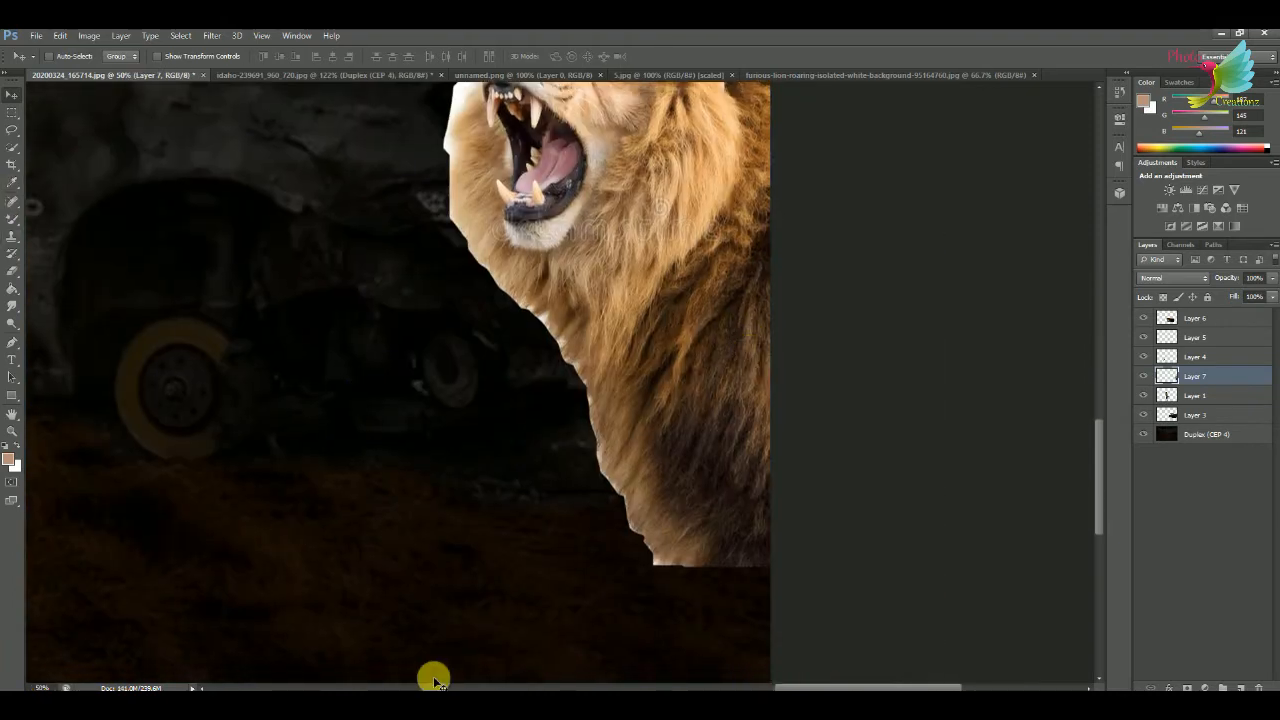
click(12, 272)
mouse_move(534, 477)
mouse_down()
mouse_move(669, 609)
mouse_move(639, 522)
mouse_move(539, 339)
mouse_move(585, 408)
mouse_move(611, 517)
mouse_up()
drag(483, 457, 513, 710)
mouse_move(475, 460)
mouse_down()
mouse_move(492, 365)
mouse_move(532, 265)
mouse_move(840, 289)
mouse_up()
key(ctrl+0)
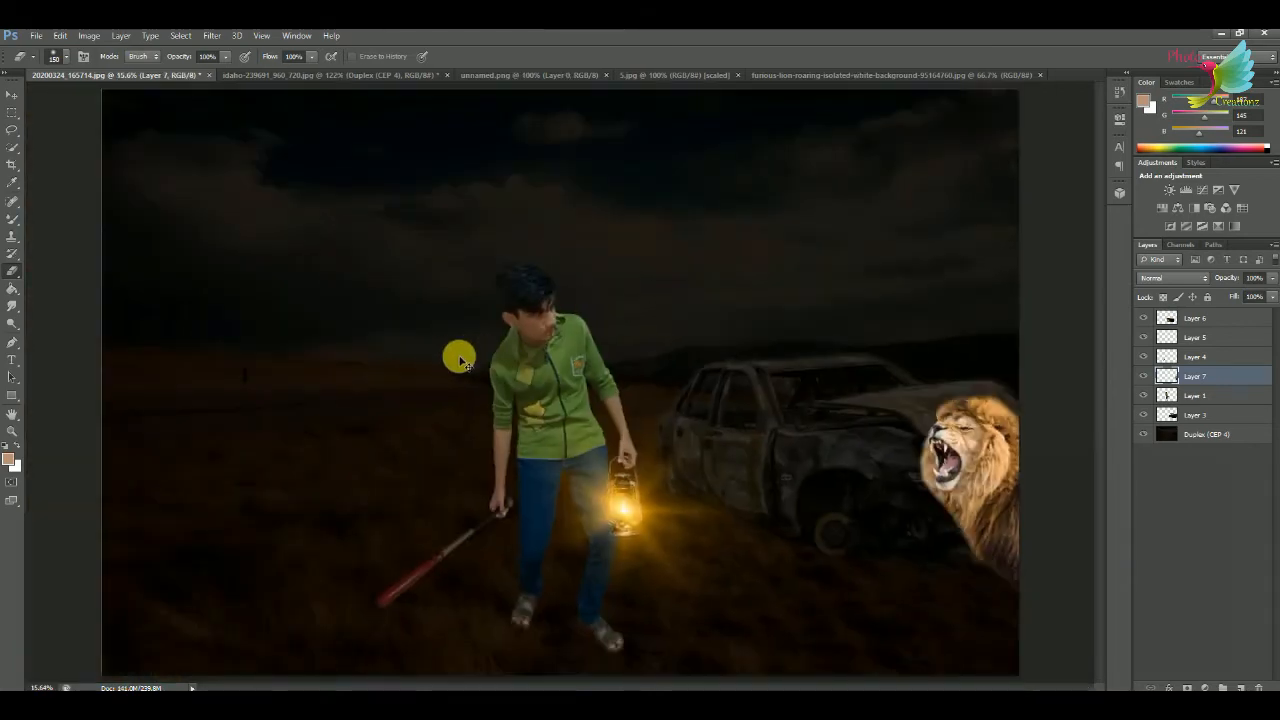
Shift the roaring lion slightly outward against the canvas's right edge.
key(ctrl+plus)
key(ctrl+minus)
key(v)
mouse_move(875, 440)
mouse_down()
mouse_move(886, 429)
mouse_move(909, 471)
mouse_move(894, 423)
mouse_move(898, 433)
mouse_up()
Darken the roaring lion with Hue/Saturation by setting saturation to -22 and lowering the lightness.
key(ctrl+u)
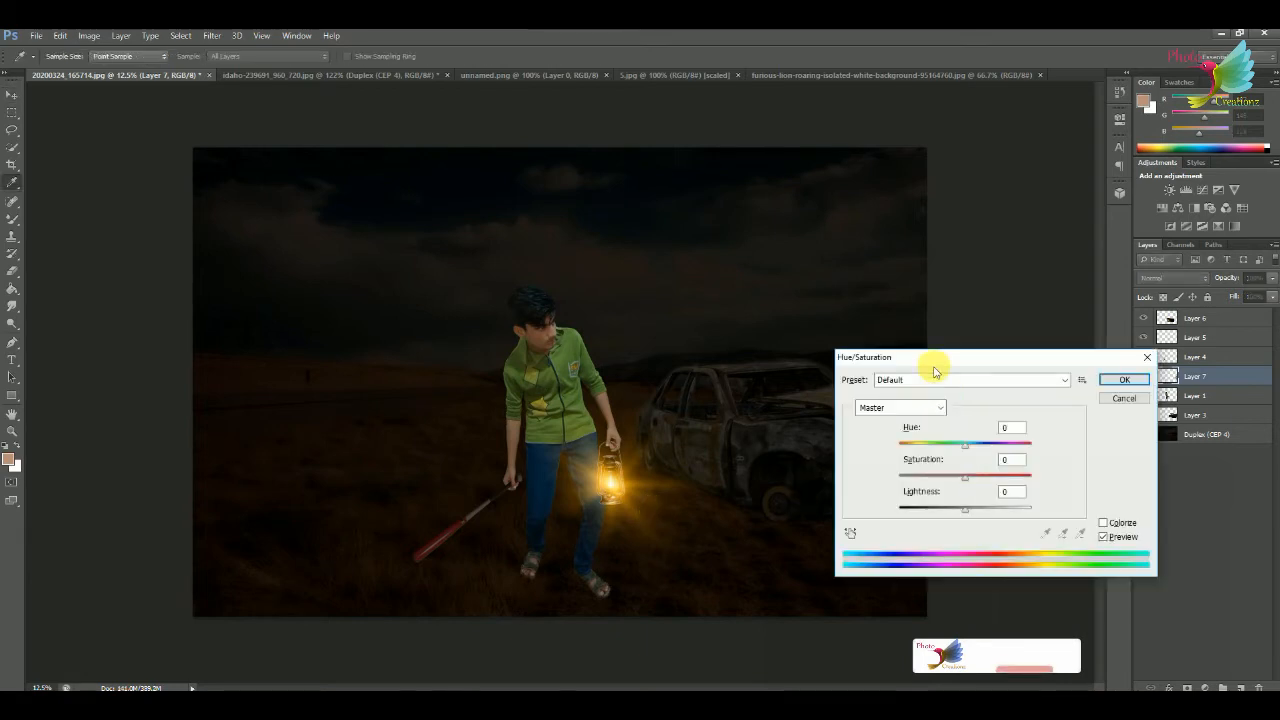
drag(926, 357, 568, 199)
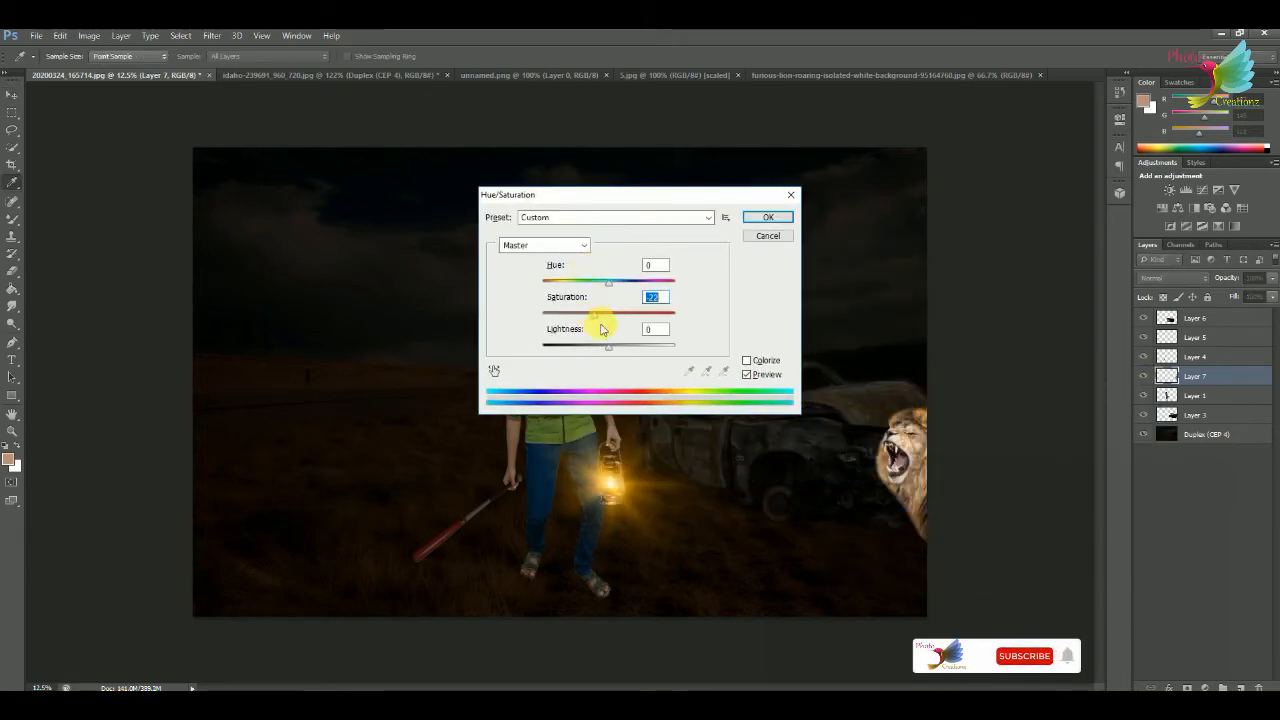
drag(608, 346, 577, 350)
click(764, 219)
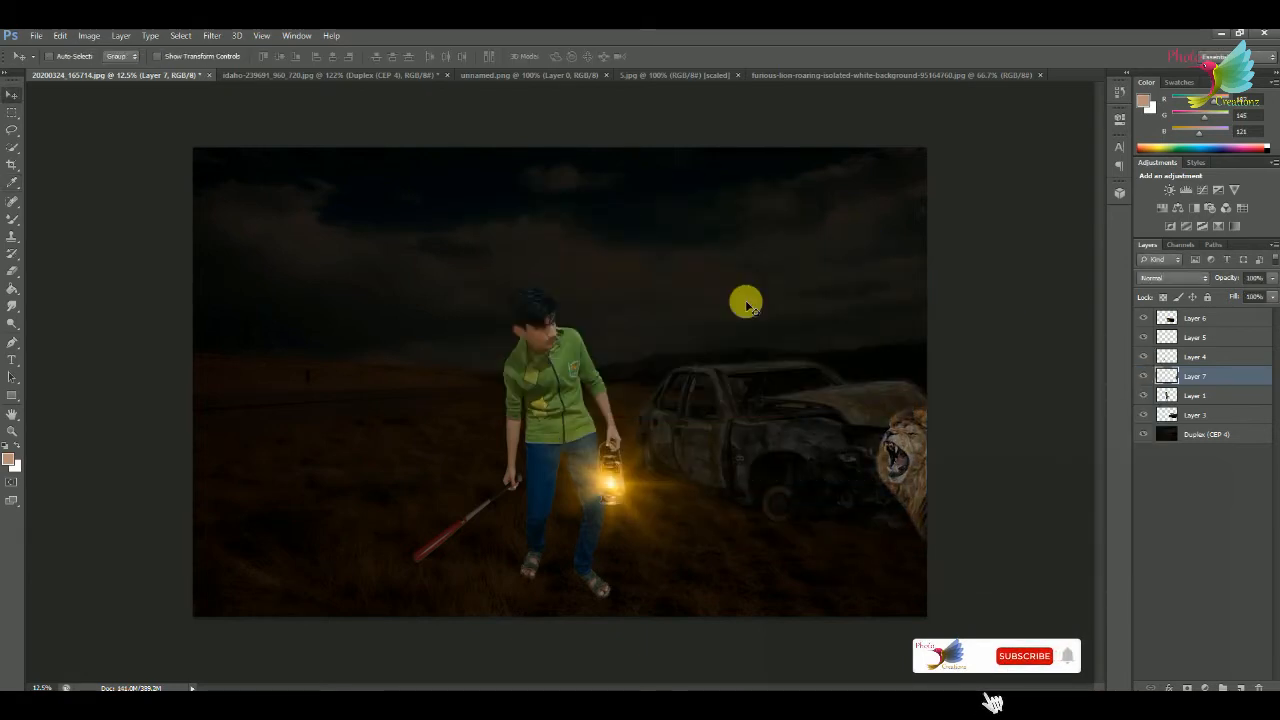
Select the Duplex (CEP 4) background layer and open the lying lion image lion_PNG23259.png.
click(1207, 434)
click(37, 37)
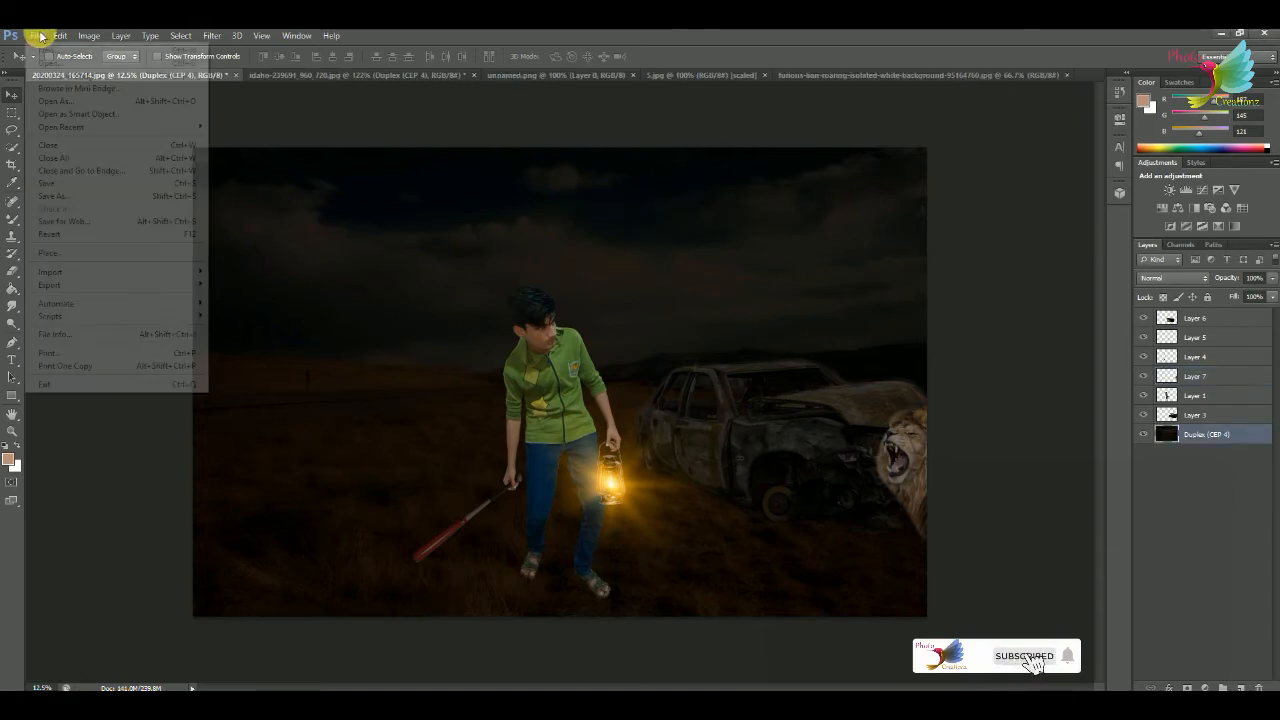
click(50, 63)
double_click(532, 120)
Bring the lying lion into the composite, raise its layer to the top of the stack and place it on the car's hood.
drag(435, 287, 868, 388)
drag(1192, 439, 1195, 312)
drag(844, 341, 861, 341)
Adjust the lying lion with Hue/Saturation, setting saturation to +8 and lightness to -46.
key(ctrl+u)
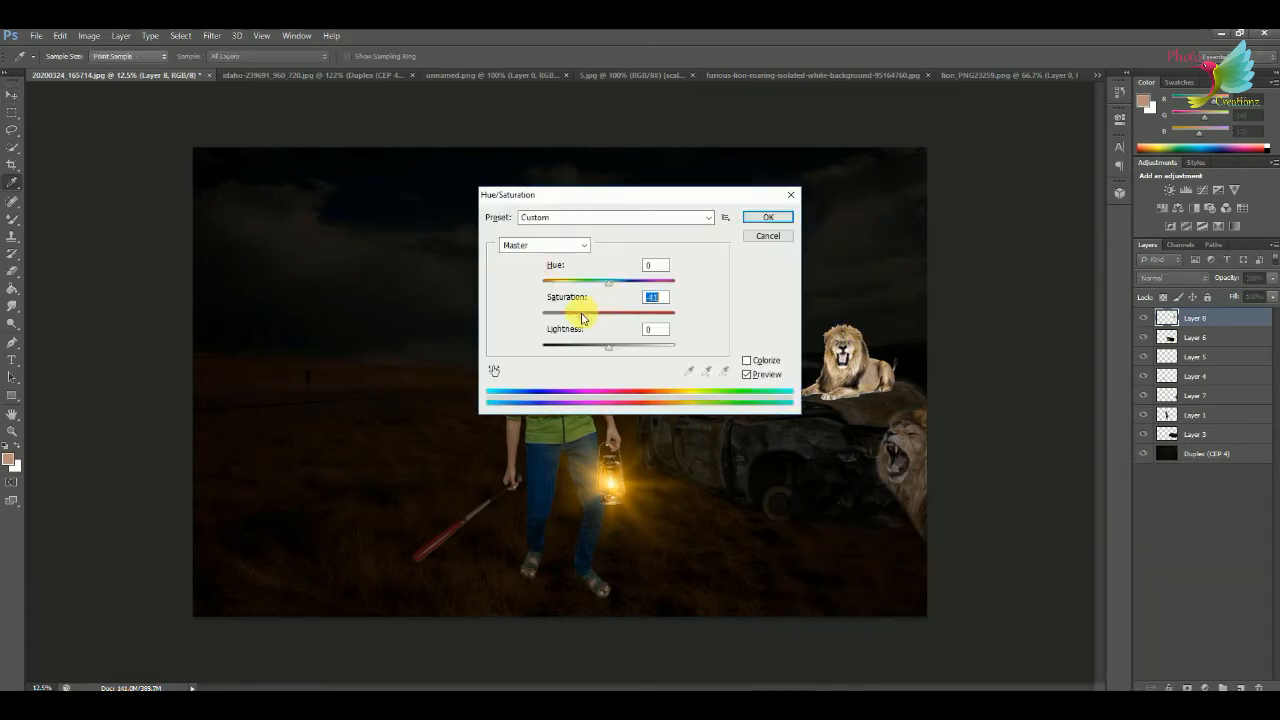
drag(583, 318, 586, 316)
drag(609, 346, 578, 352)
drag(641, 200, 362, 348)
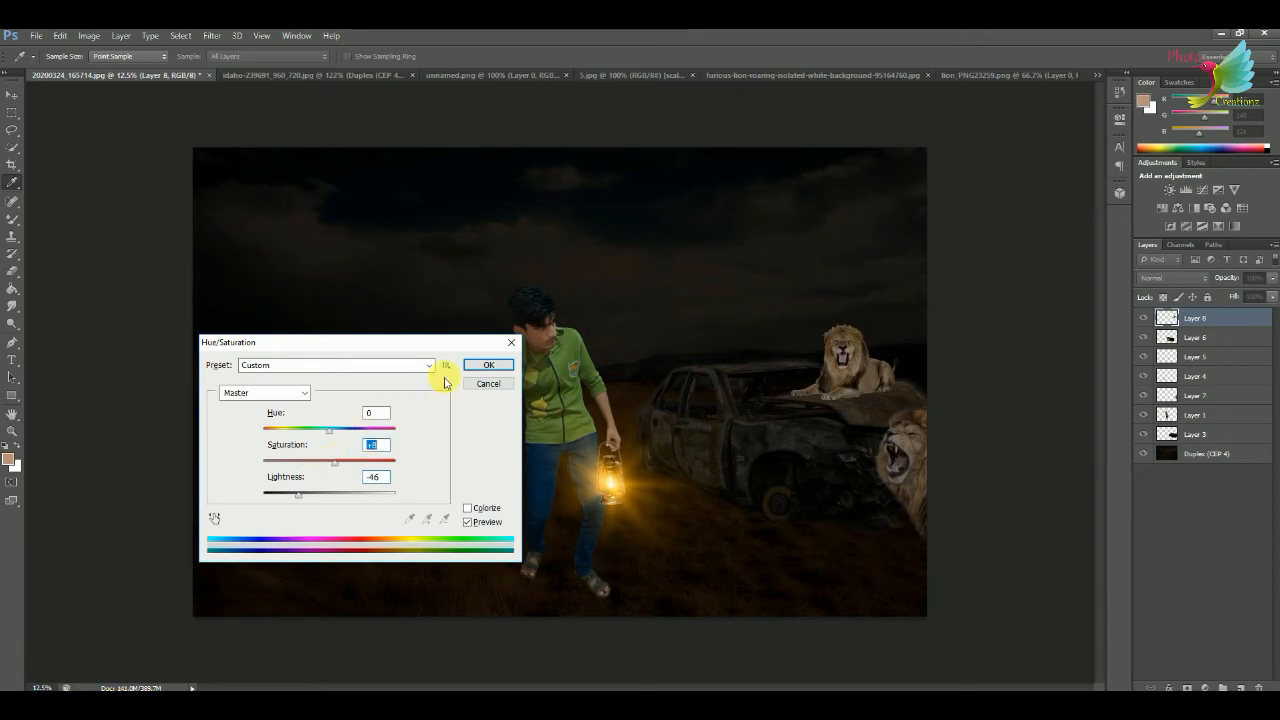
click(487, 365)
Duplicate the lying lion, flatten and skew the copy about -45° as a shadow on the hood, and place it beneath Layer 8.
key(ctrl+j)
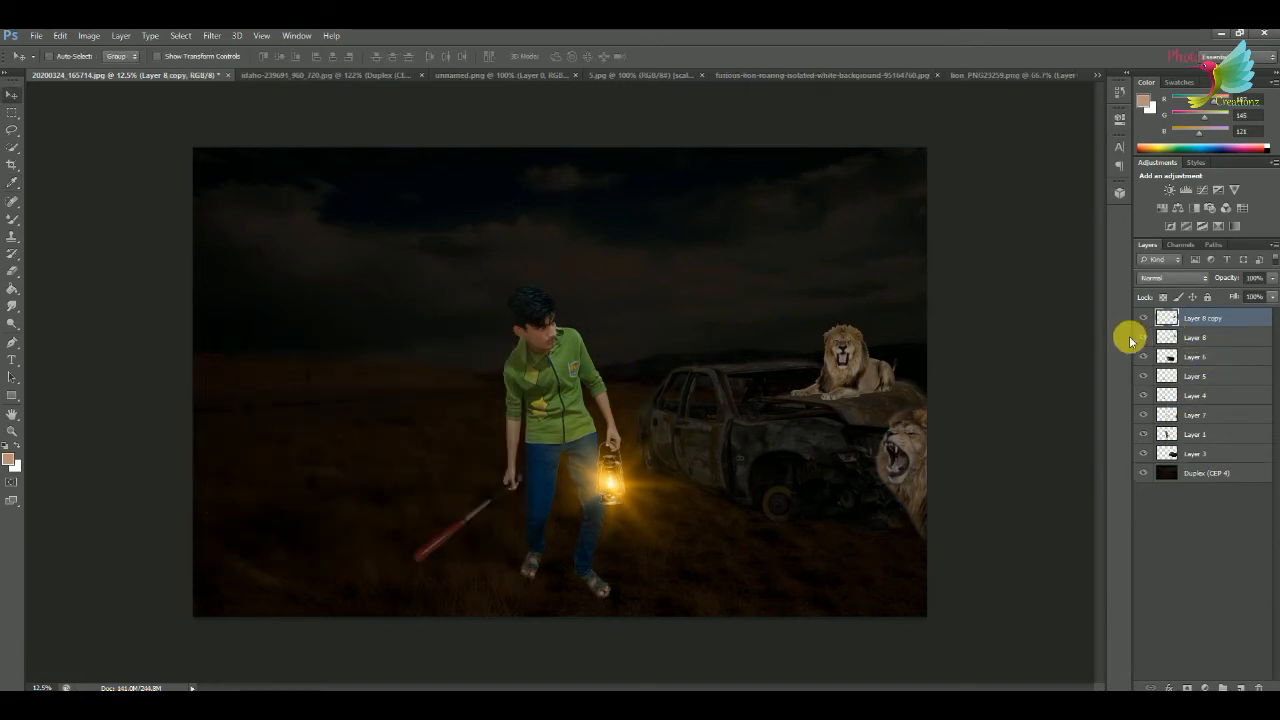
key(ctrl+t)
drag(785, 340, 875, 380)
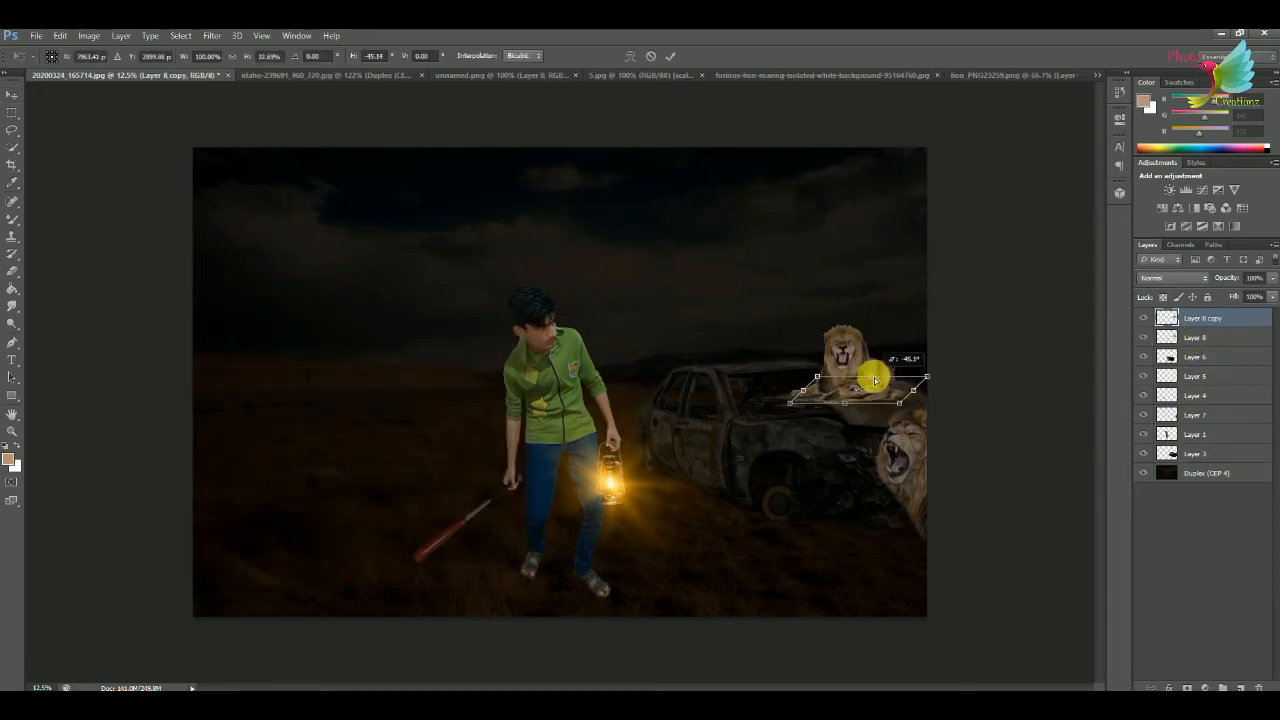
click(669, 59)
drag(1166, 320, 1166, 343)
Blacken the lying lion's shadow copy with Curves and lower its opacity to 43%.
key(ctrl+j)
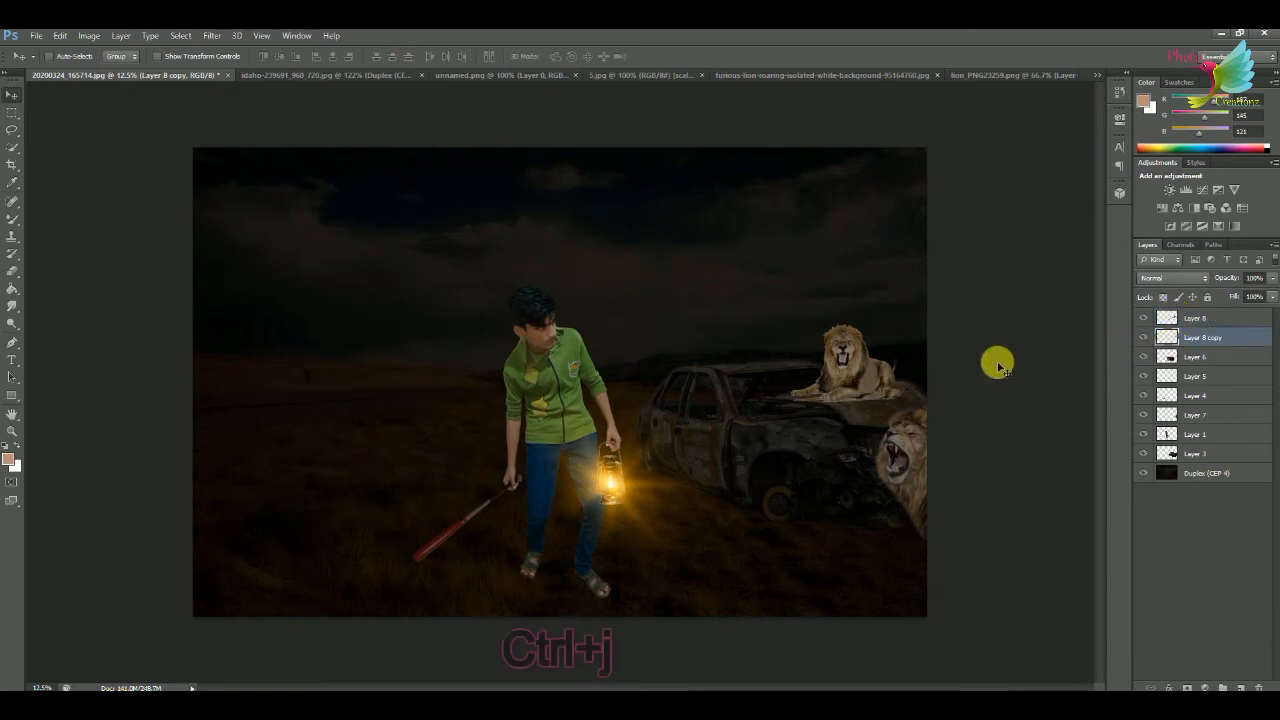
key(ctrl+e)
key(ctrl+m)
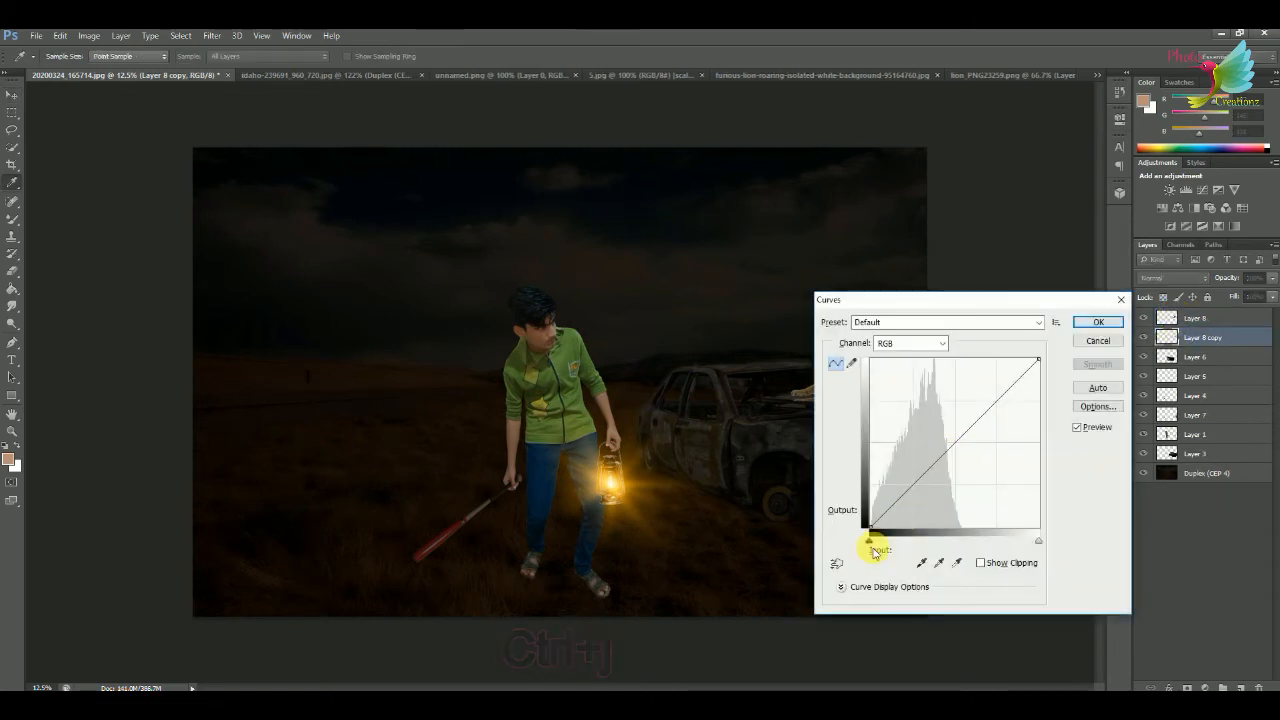
click(1097, 321)
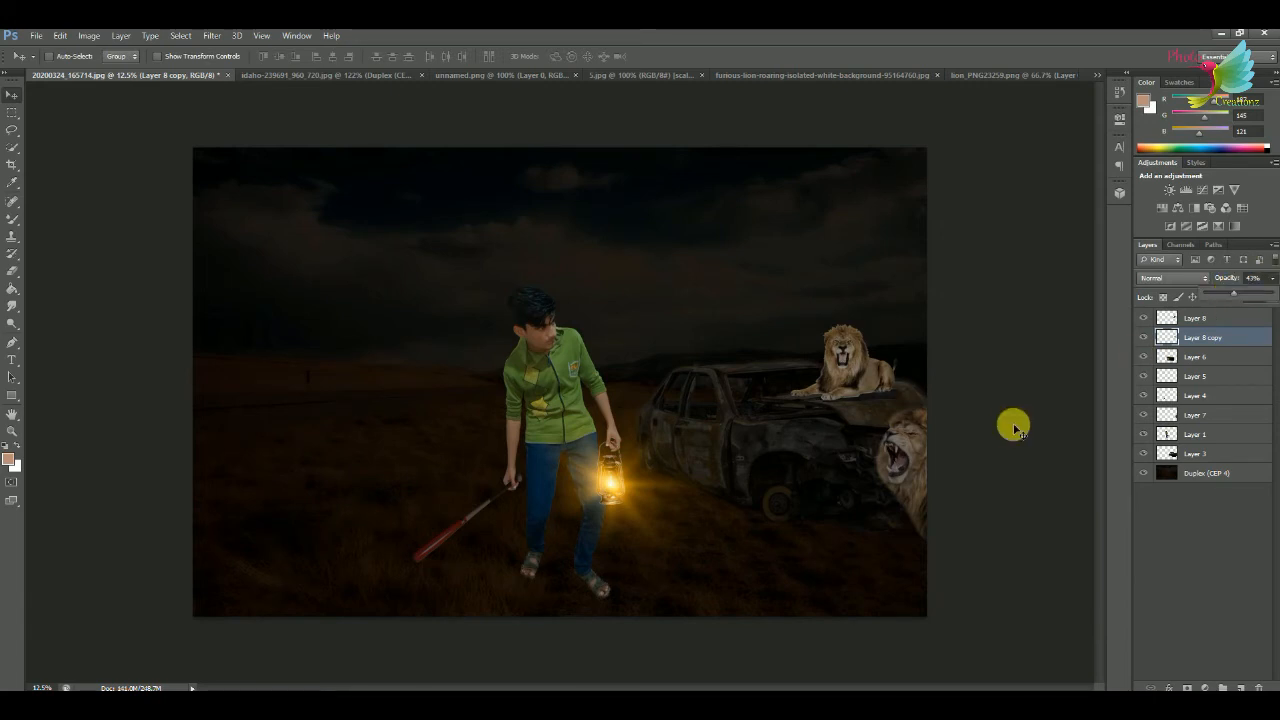
Identify the roaring lion's layer, Layer 7, and raise its saturation to +9 with Hue/Saturation.
click(1146, 397)
click(1145, 320)
click(1145, 320)
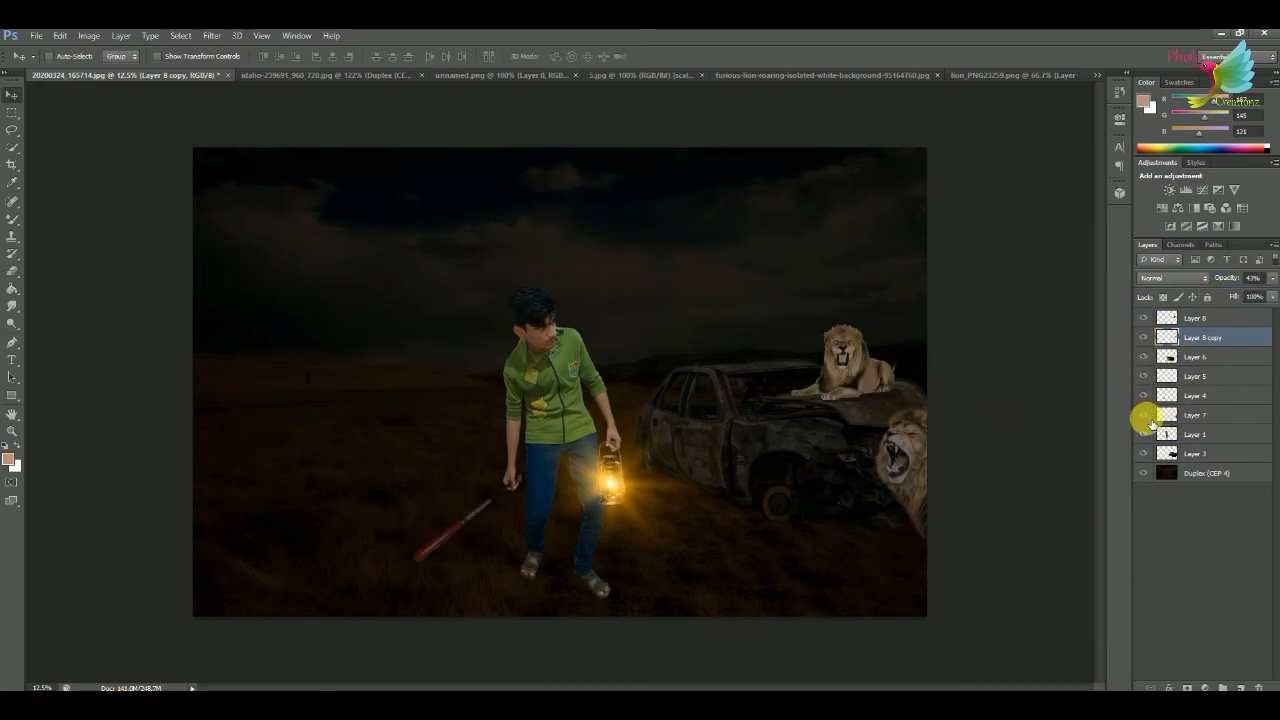
click(1144, 412)
click(1191, 420)
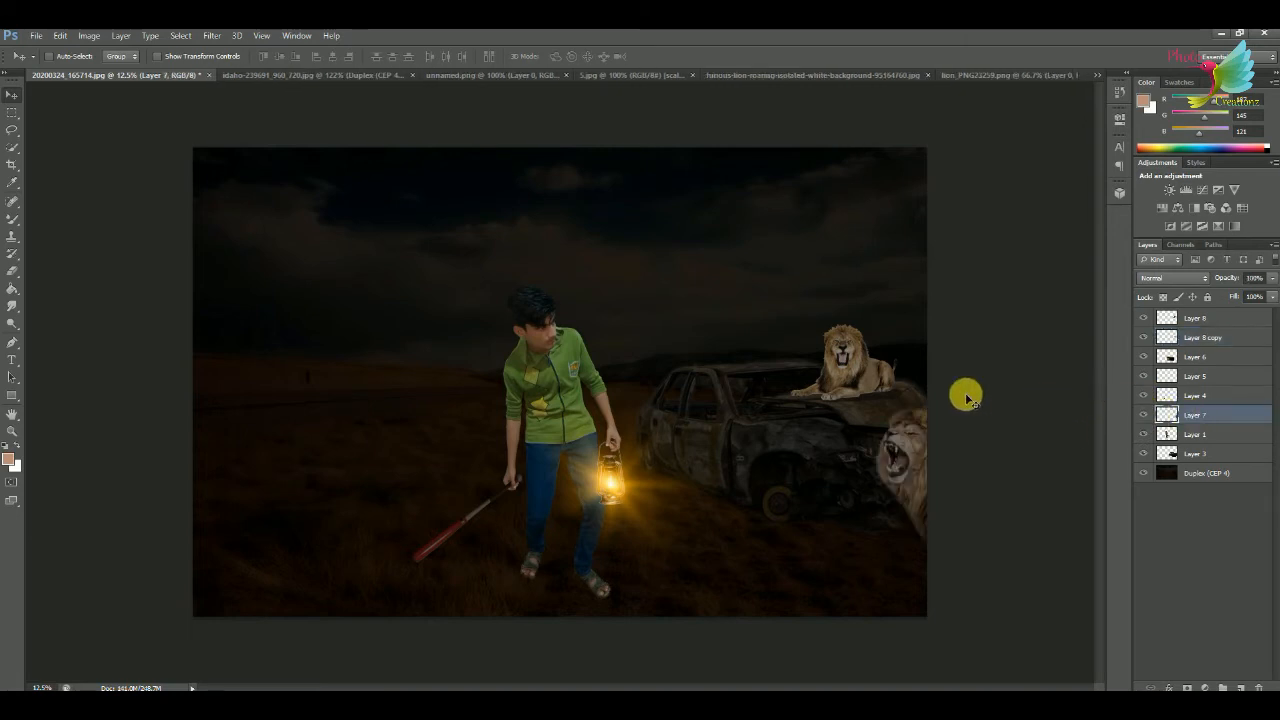
key(ctrl+u)
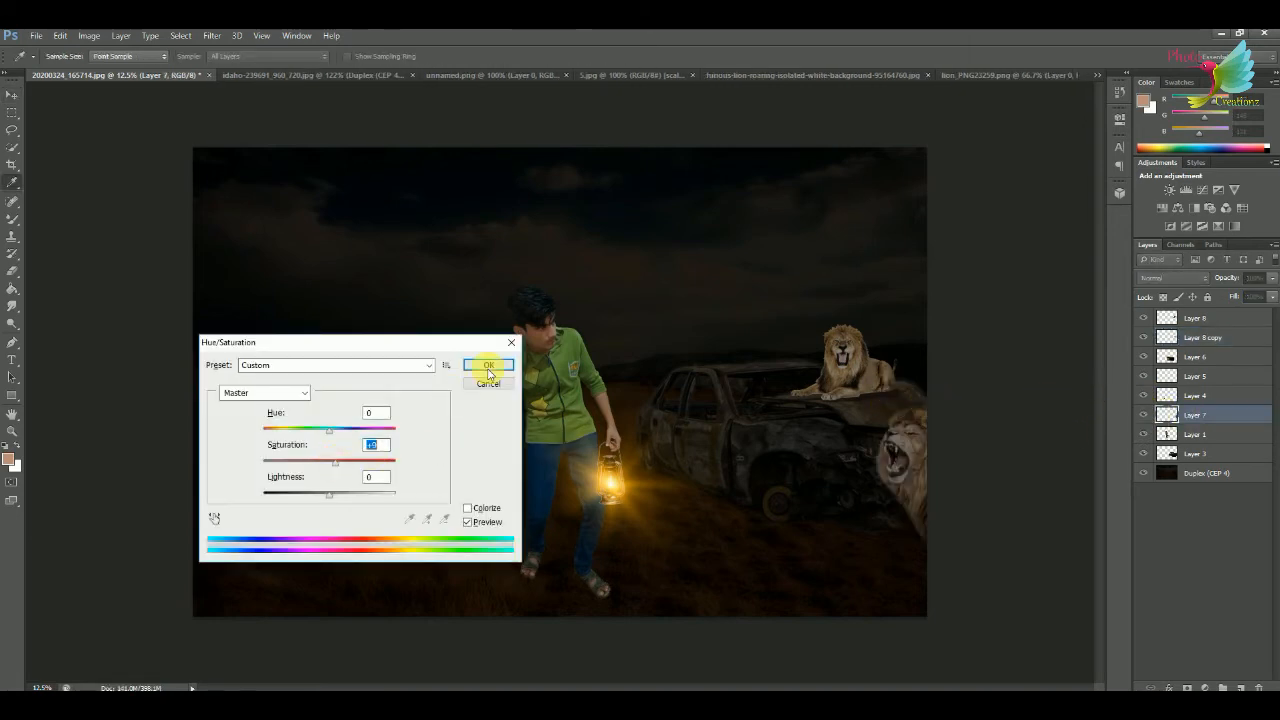
click(488, 367)
Duplicate the roaring lion and transform the copy into a smaller one directly below it at the scene's edge.
key(ctrl+j)
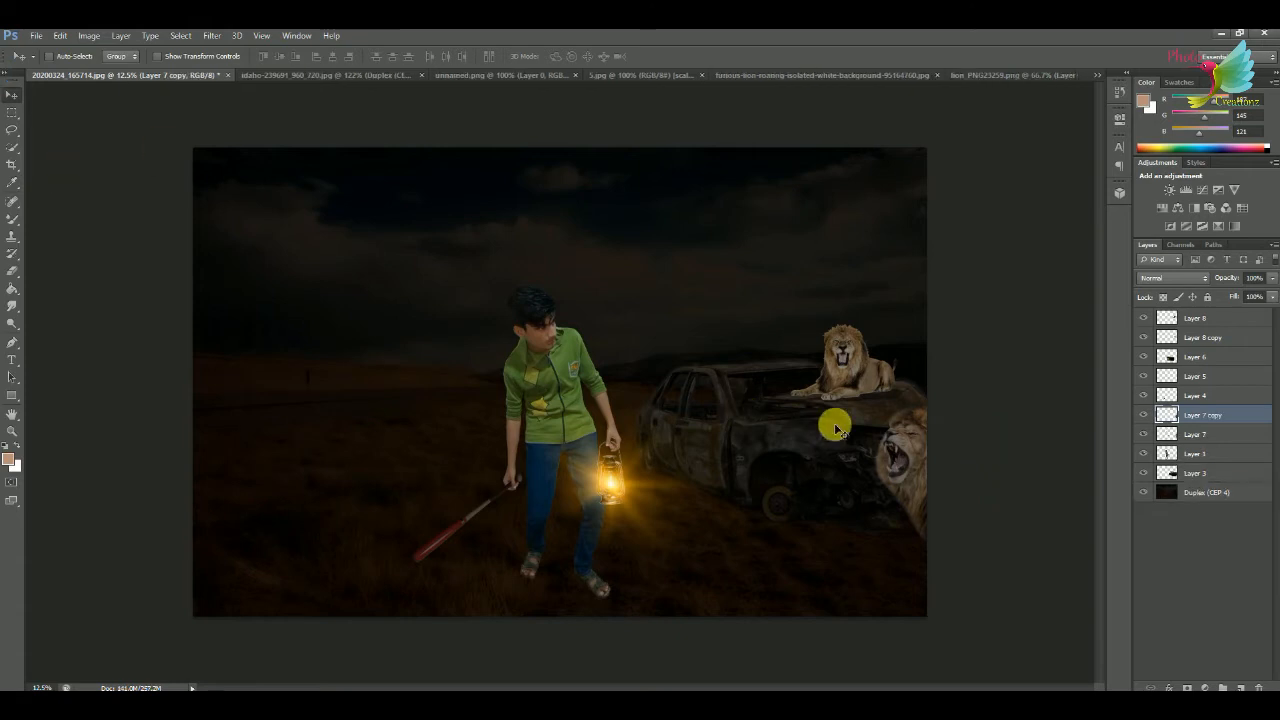
key(ctrl+t)
drag(900, 450, 805, 560)
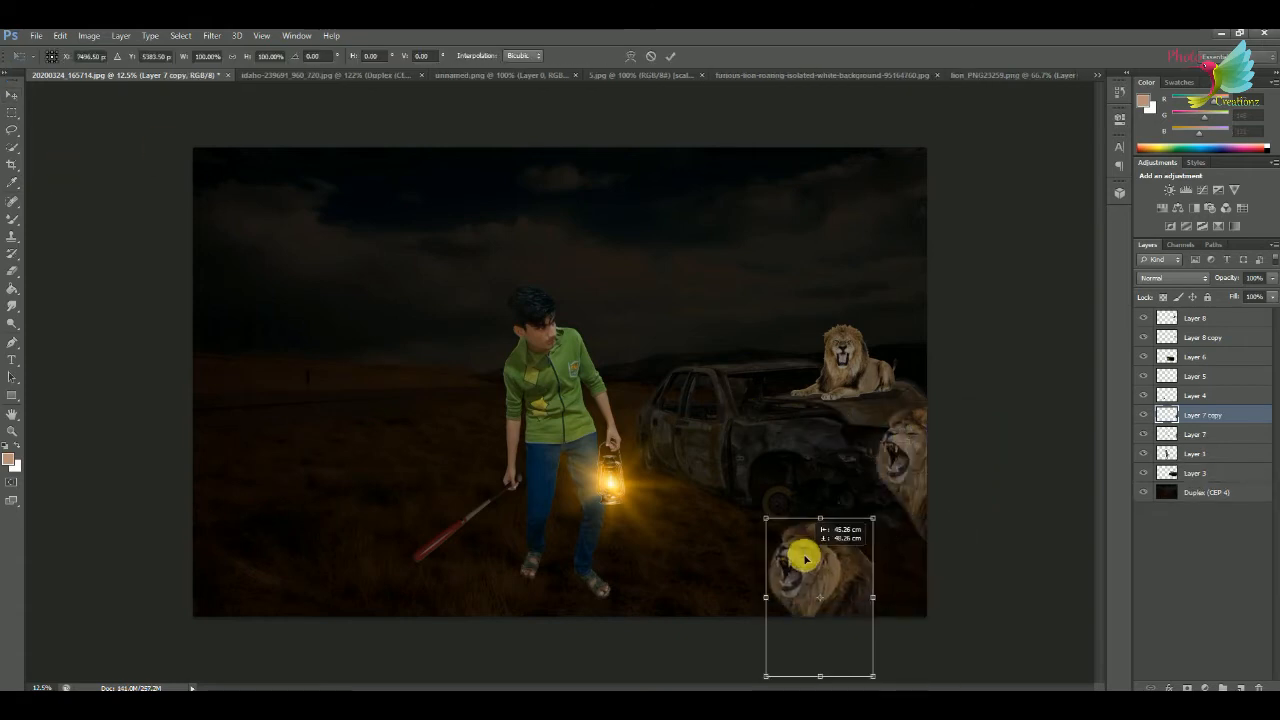
drag(862, 527, 915, 529)
click(663, 58)
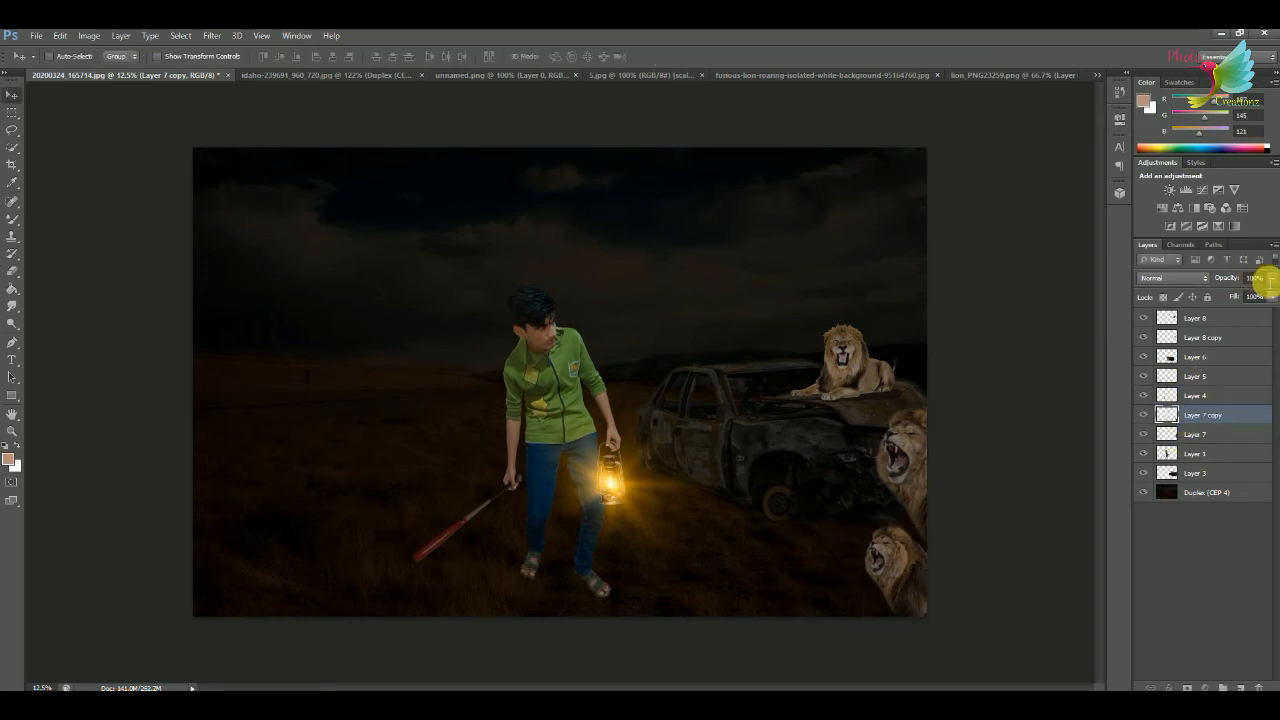
Blacken the roaring lion's copy with Curves, set its opacity to 31% and reshape it as a ground shadow.
key(ctrl+m)
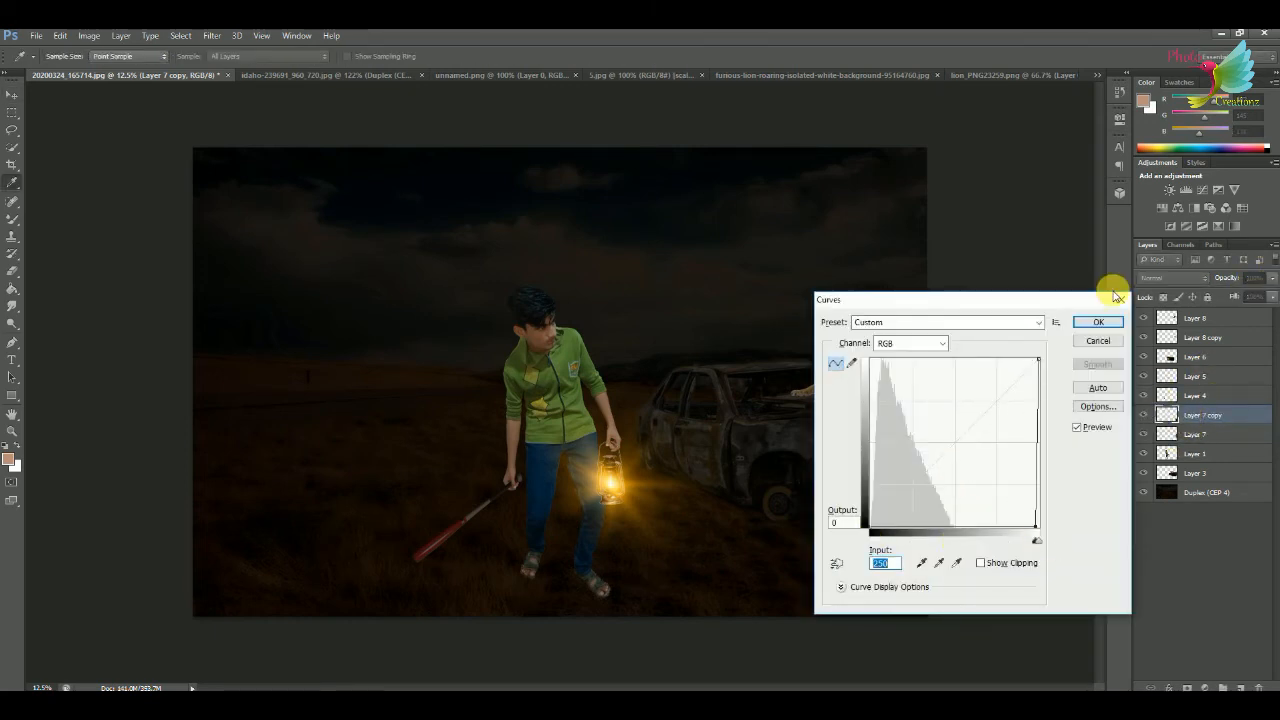
click(1118, 298)
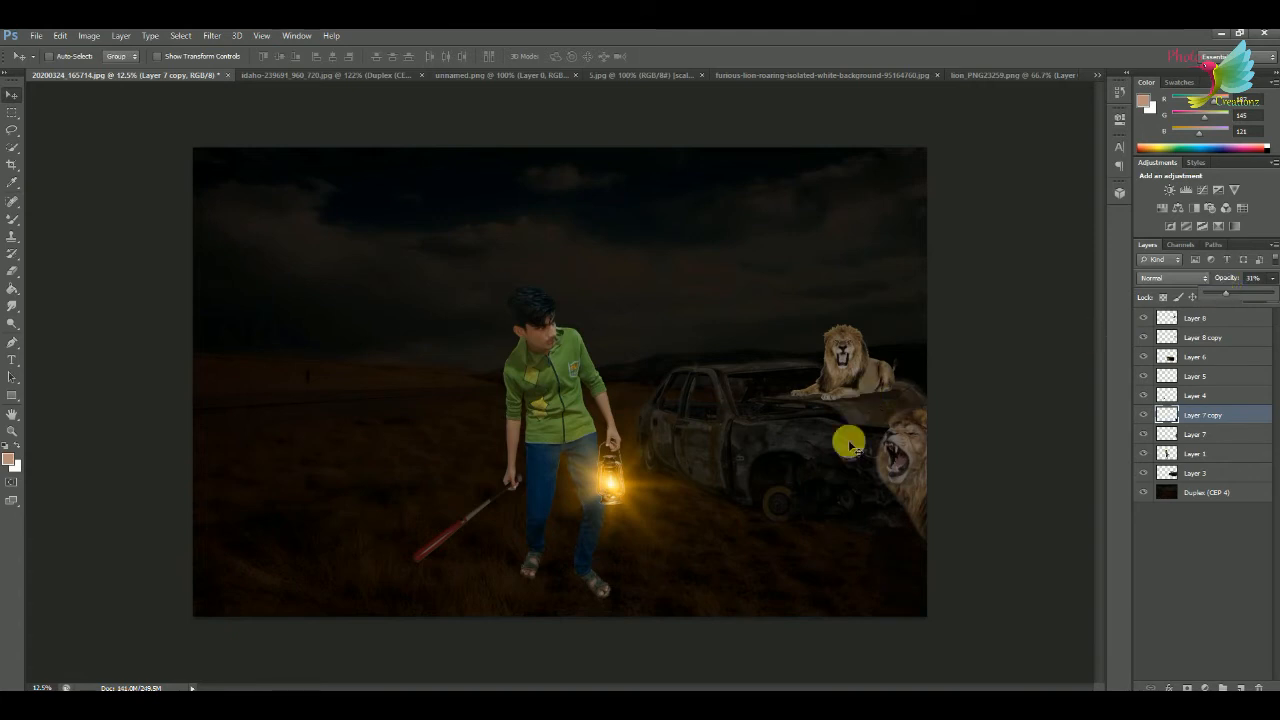
key(ctrl+t)
drag(908, 624, 948, 575)
drag(848, 580, 937, 598)
click(664, 58)
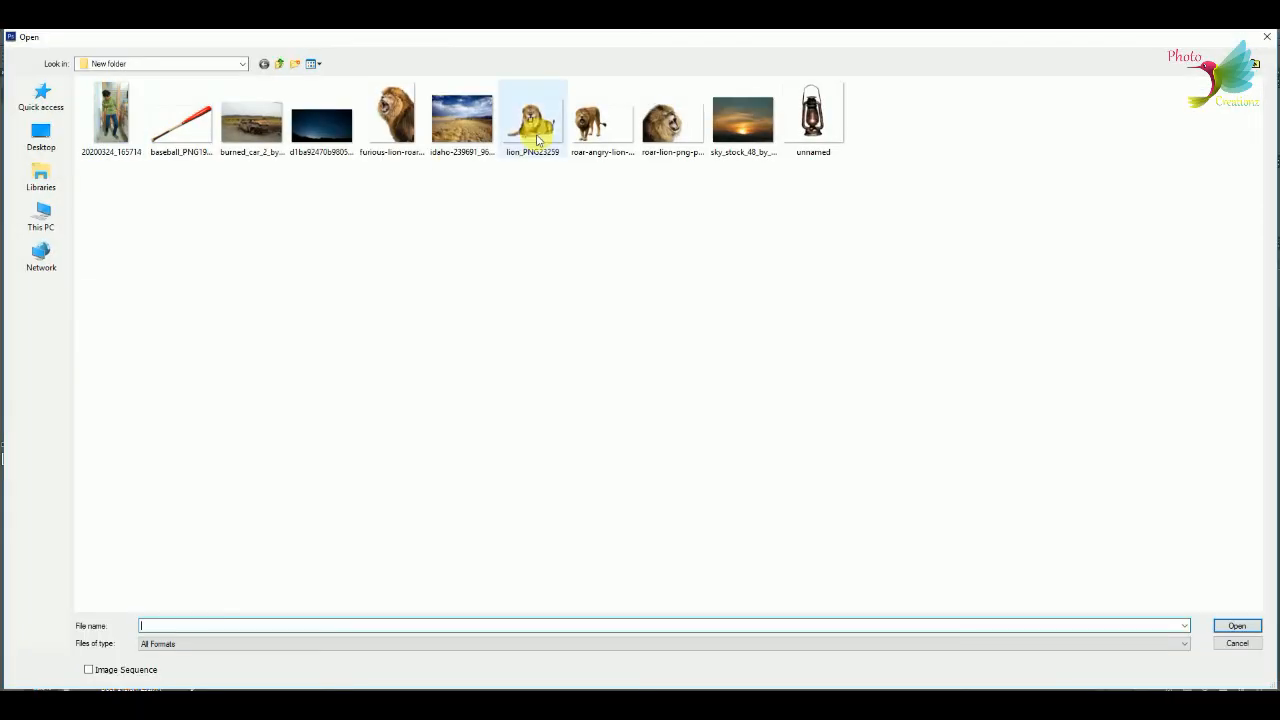
Open the angry roaring lion image and bring it into the composite, stacking its layer behind the young man.
double_click(578, 130)
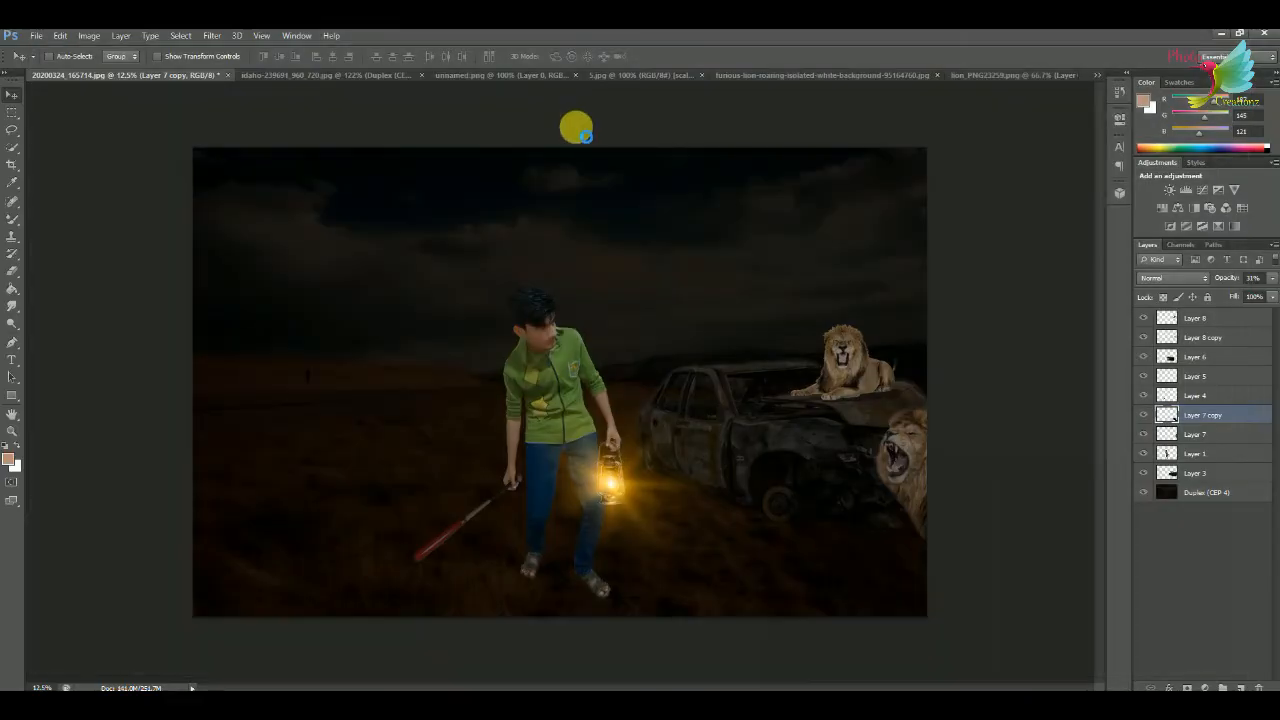
drag(287, 176, 588, 350)
drag(588, 350, 514, 347)
drag(1192, 416, 1187, 482)
drag(720, 350, 758, 350)
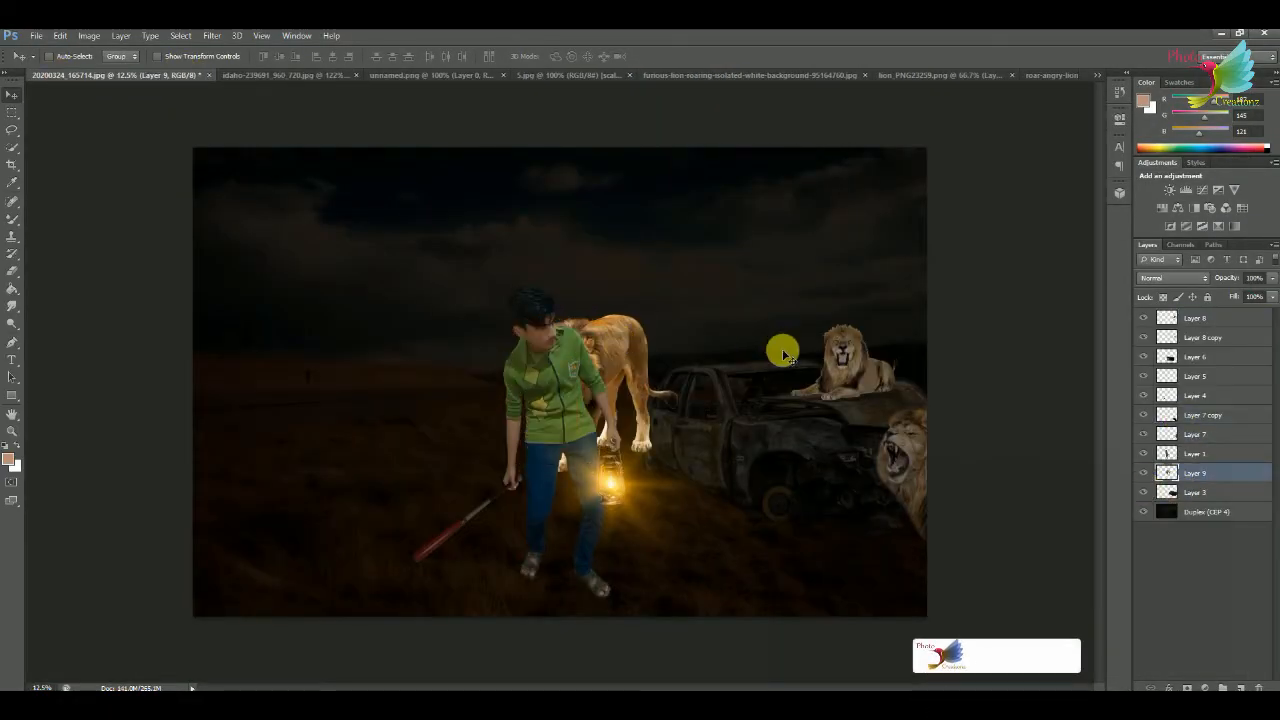
Shrink the new lion to about 55% width, rotate it about 7° and place it behind the lantern, beneath the car layer.
key(ctrl+t)
drag(678, 315, 595, 363)
drag(638, 368, 652, 379)
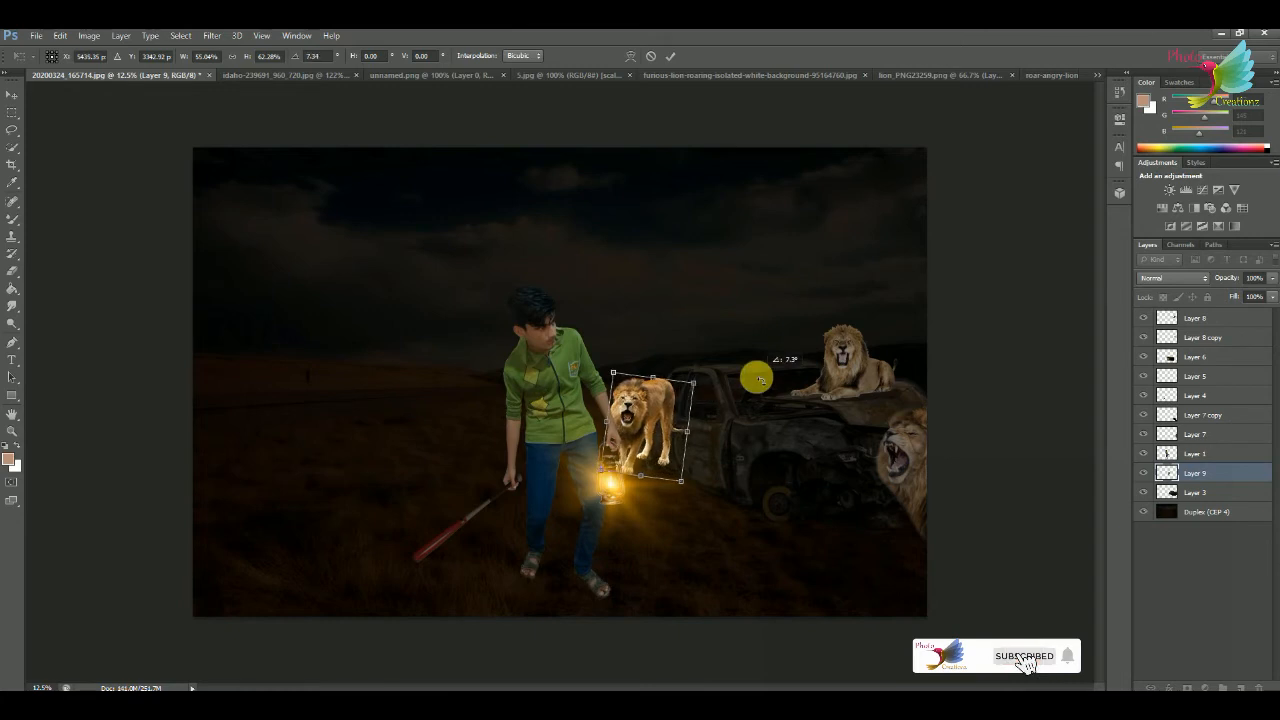
key(Return)
drag(1185, 490, 1183, 498)
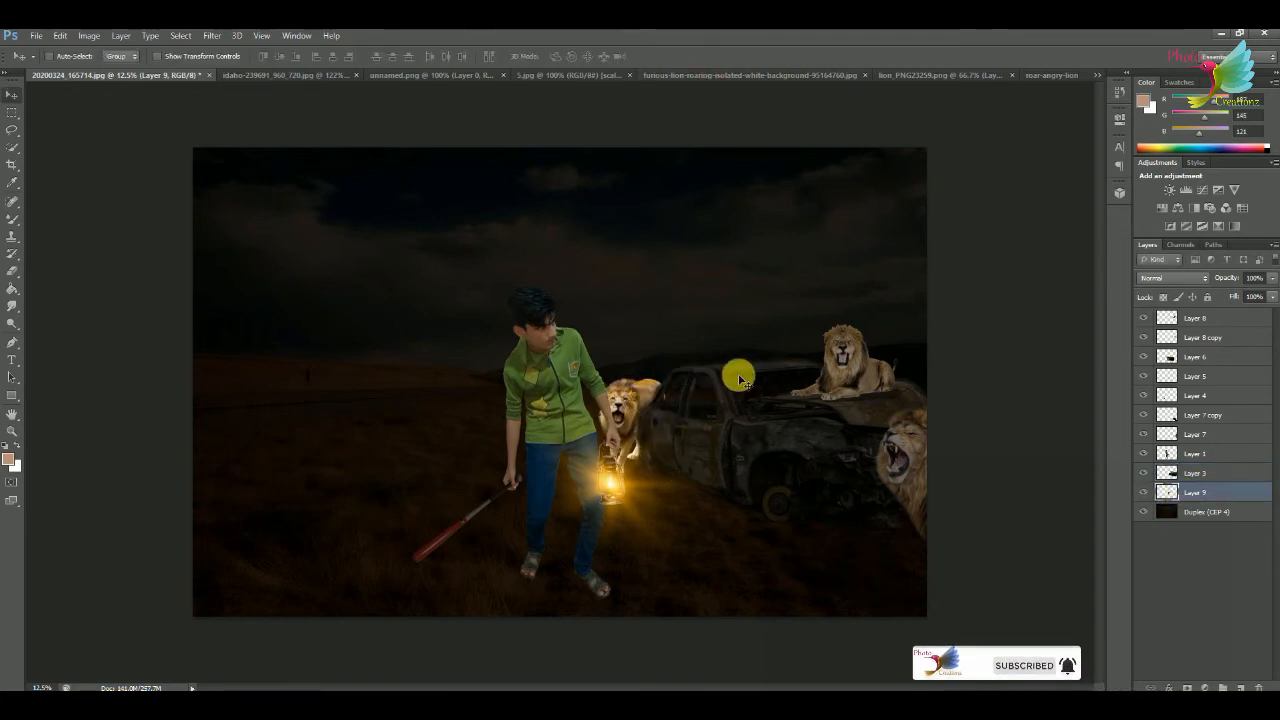
Darken the lion behind the lantern with Hue/Saturation, setting saturation to +20 and lightness to -59.
key(ctrl+u)
drag(323, 459, 292, 499)
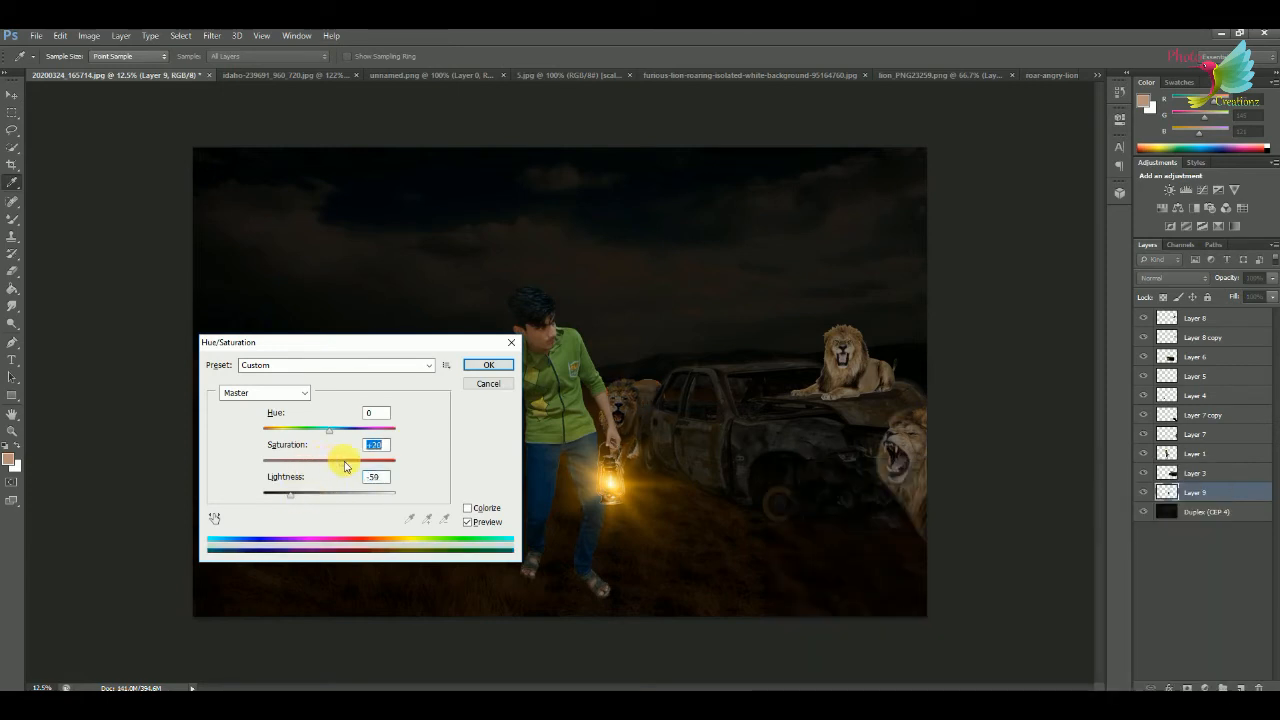
key(Return)
key(v)
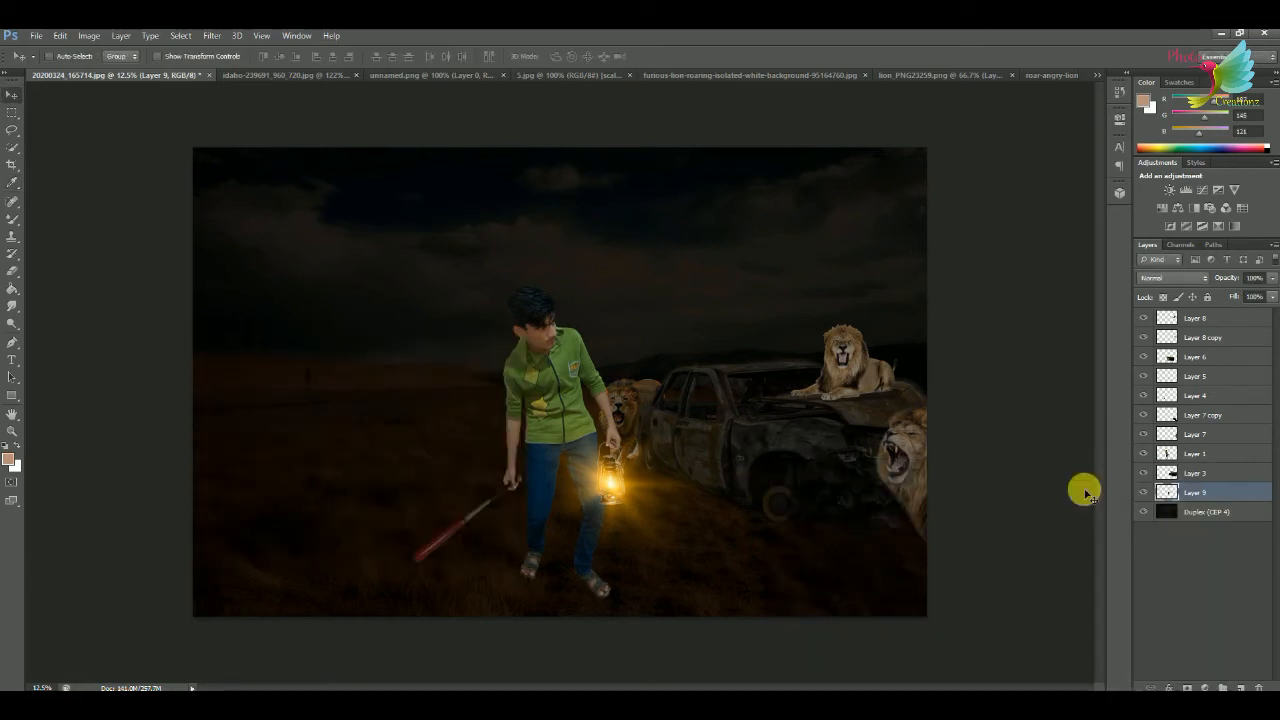
Darken the lying lion on Layer 8 with Curves, pulling the RGB curve down to output 115 at input 150.
click(1143, 318)
click(1143, 318)
click(1166, 318)
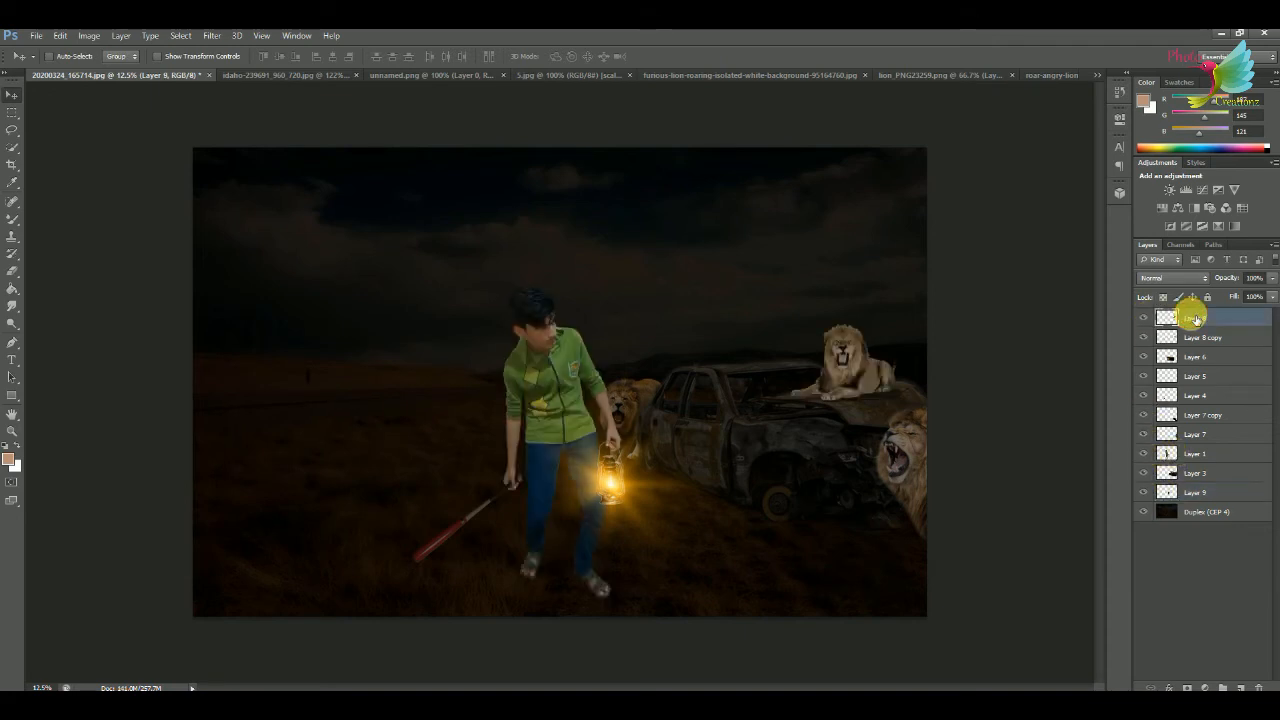
key(ctrl+m)
drag(932, 301, 374, 229)
drag(397, 369, 429, 349)
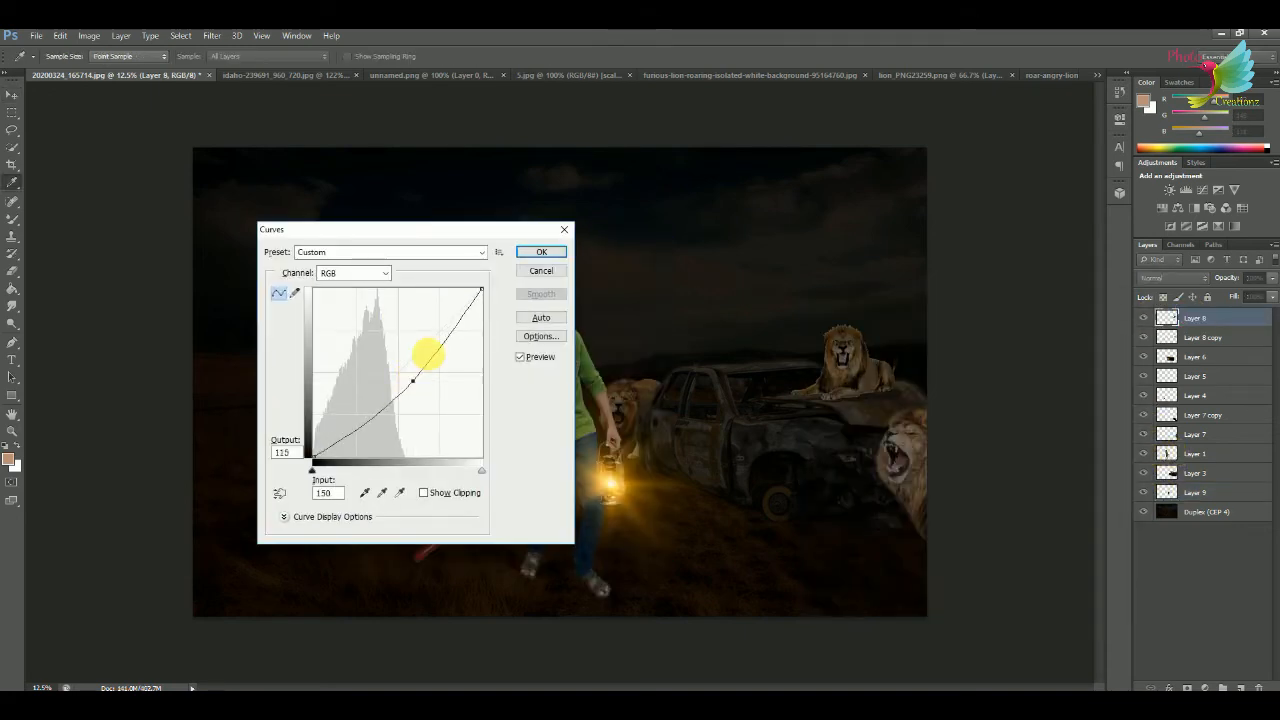
click(536, 250)
Fit the composite in view and open the standing lion image roaring-lion-png-image-2.png.
key(ctrl+0)
click(36, 35)
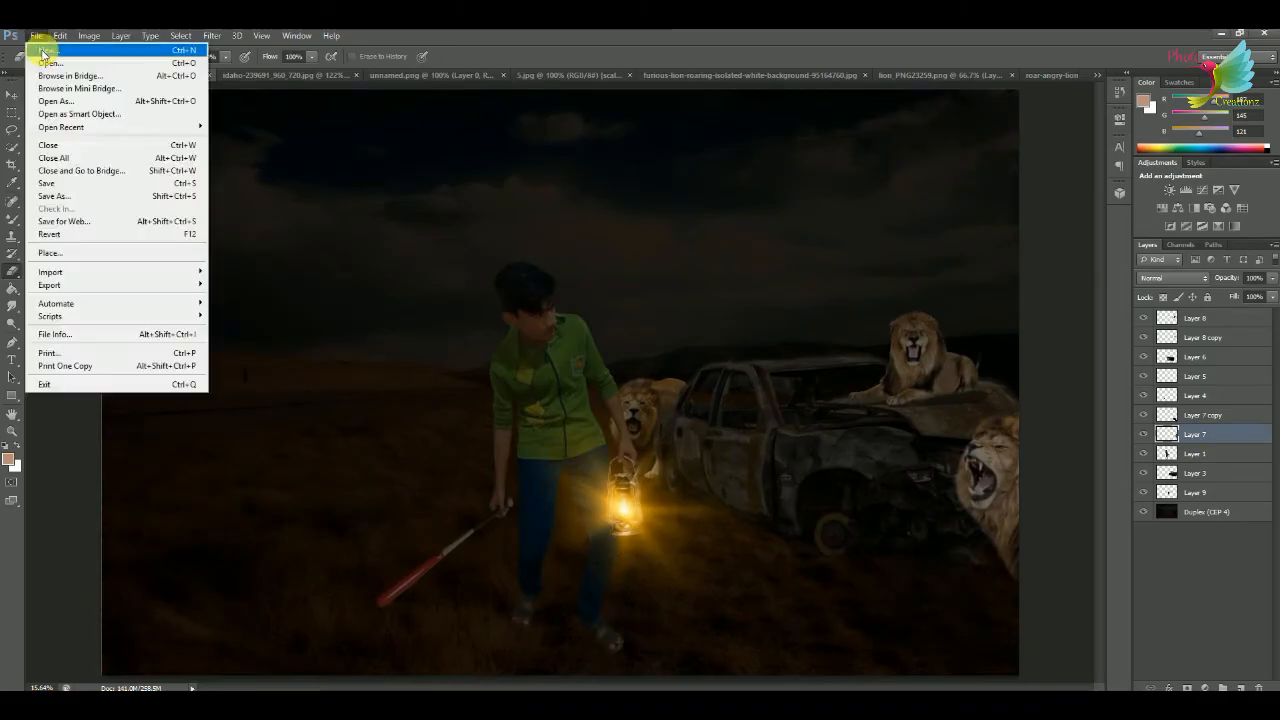
click(50, 62)
double_click(670, 130)
click(629, 283)
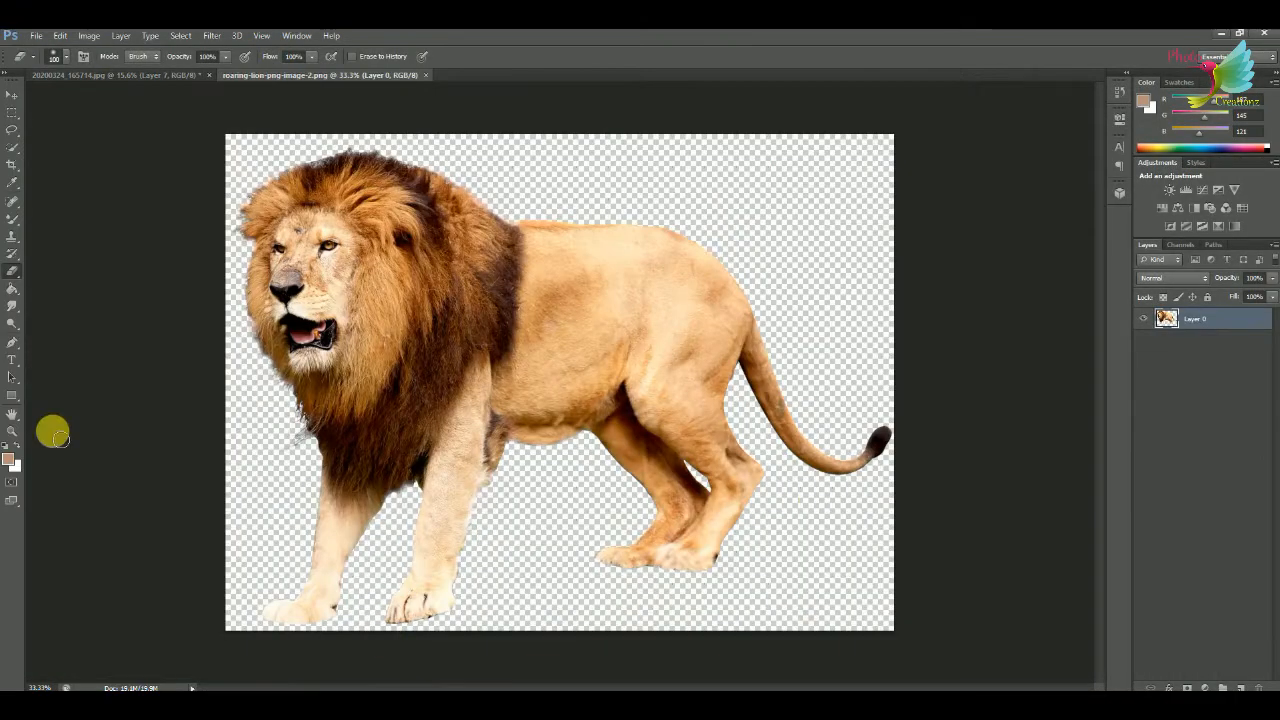
Bring the standing lion into the composite, flip it horizontally and place it partly cropped in the lower-left foreground.
click(14, 95)
drag(336, 225, 534, 416)
key(ctrl+t)
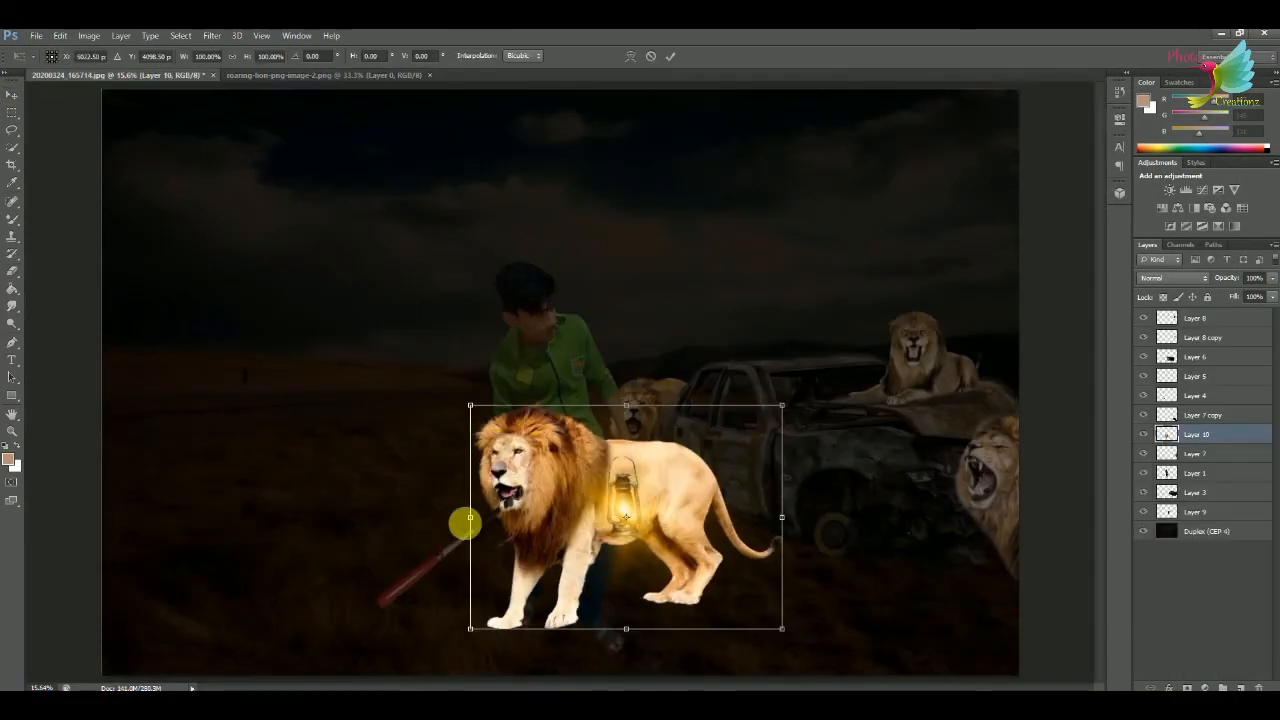
drag(470, 518, 1088, 518)
drag(954, 483, 250, 466)
click(663, 57)
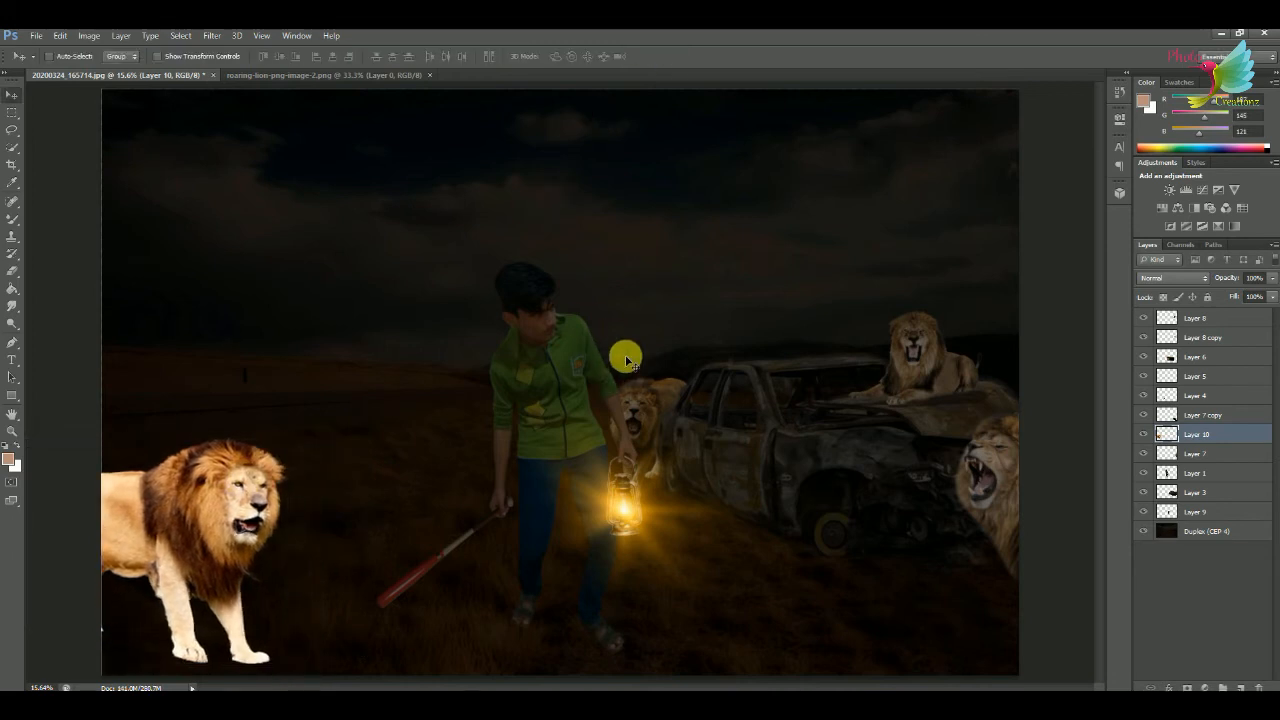
Darken the standing lion with Hue/Saturation, adjusting its saturation and lowering lightness to -69.
key(ctrl+u)
drag(911, 499, 866, 537)
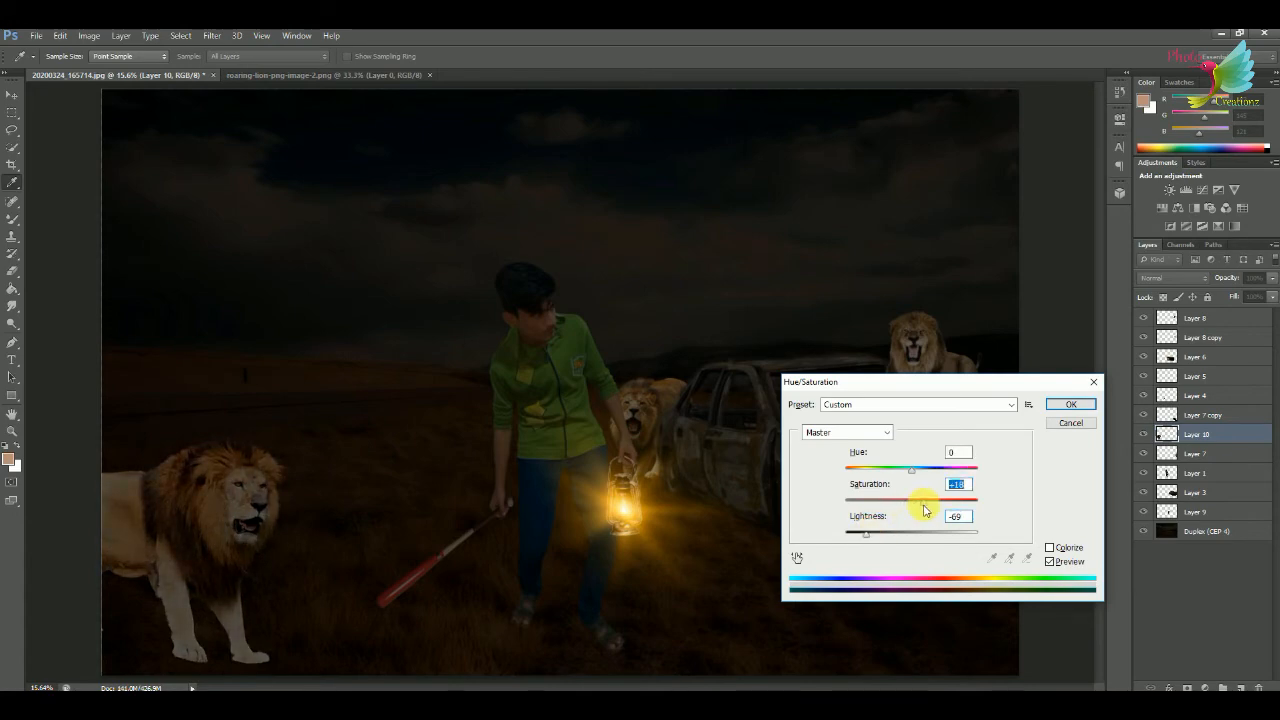
key(Return)
key(v)
Erase along the bottoms of the standing lion's paws with a grass-shaped Eraser brush to blend them into the ground.
key(ctrl+plus)
key(ctrl+plus)
key(ctrl+plus)
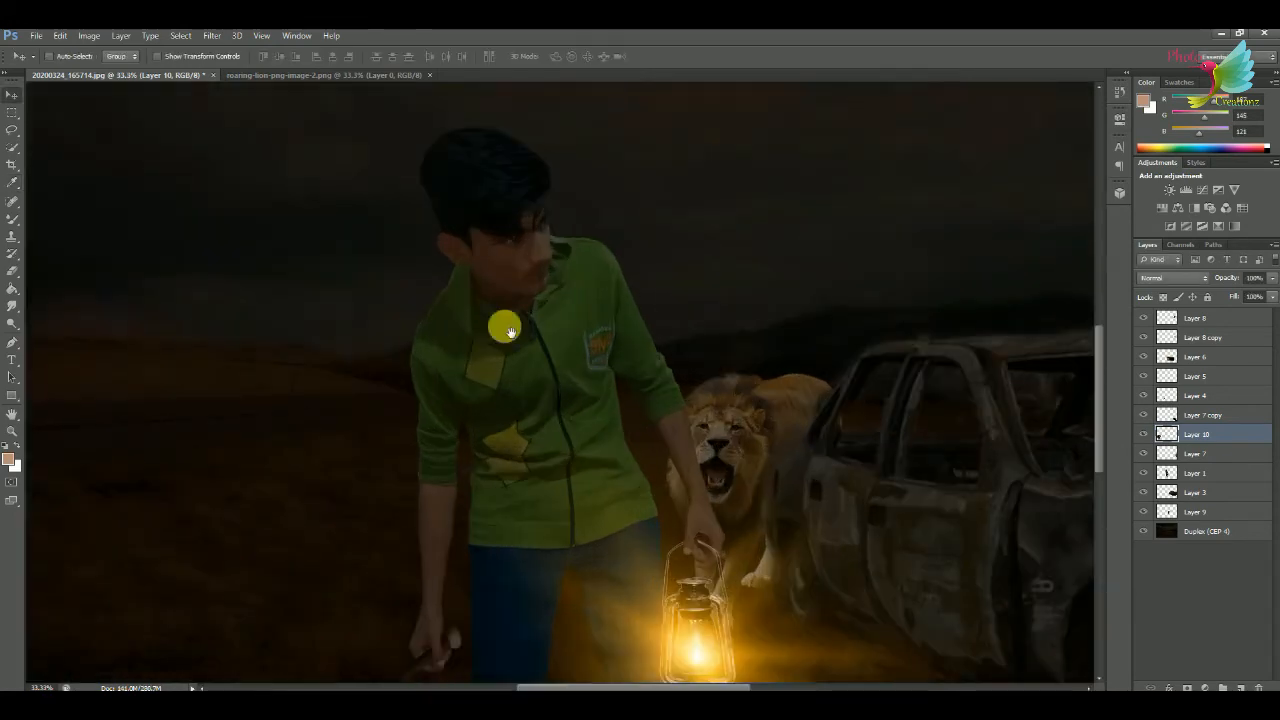
drag(506, 329, 800, 110)
drag(760, 463, 783, 601)
key(ctrl+plus)
key(ctrl+plus)
drag(706, 389, 672, 318)
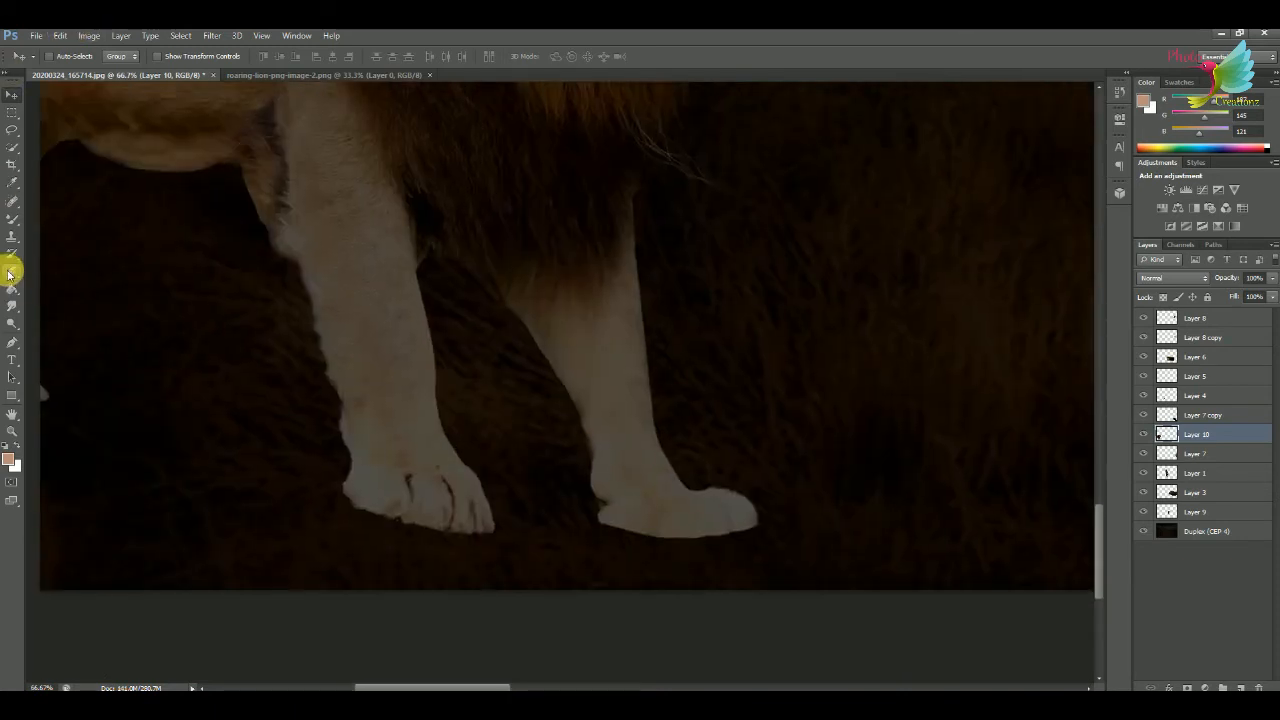
click(9, 273)
right_click(394, 337)
double_click(474, 528)
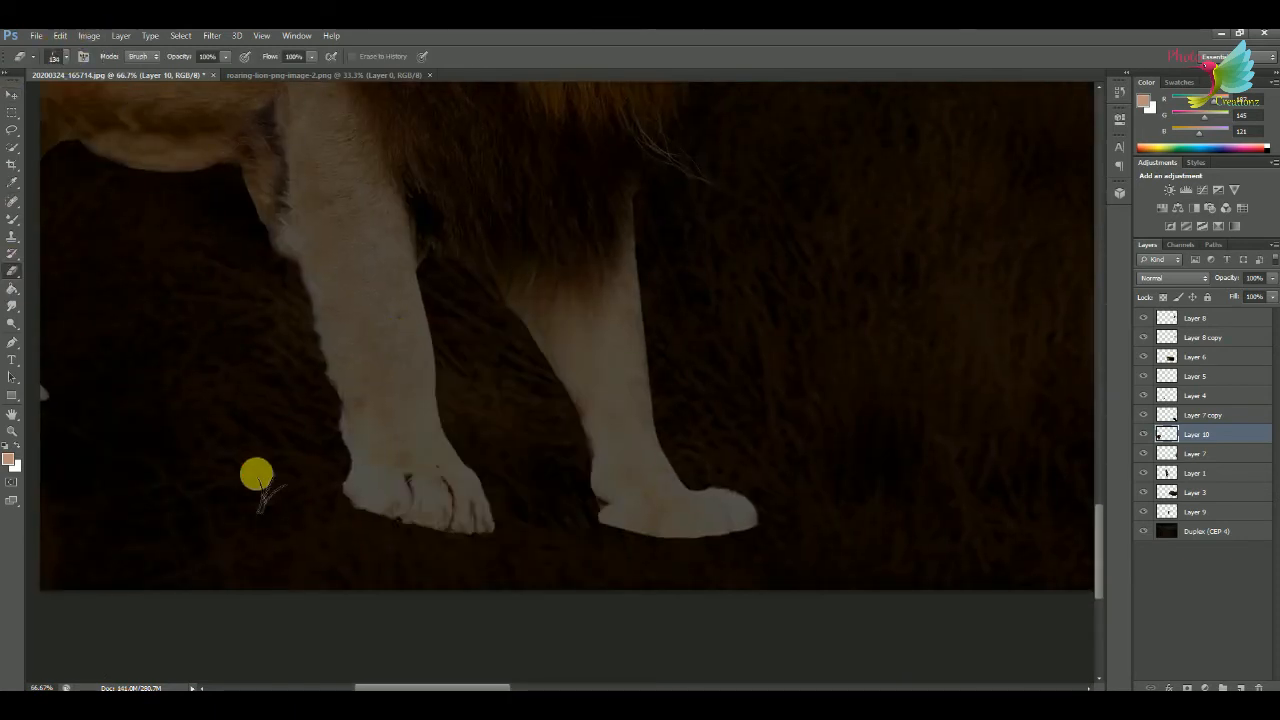
mouse_move(308, 506)
mouse_down()
mouse_move(591, 537)
mouse_move(407, 545)
mouse_move(796, 532)
mouse_up()
key(ctrl+minus)
key(ctrl+minus)
key(ctrl+0)
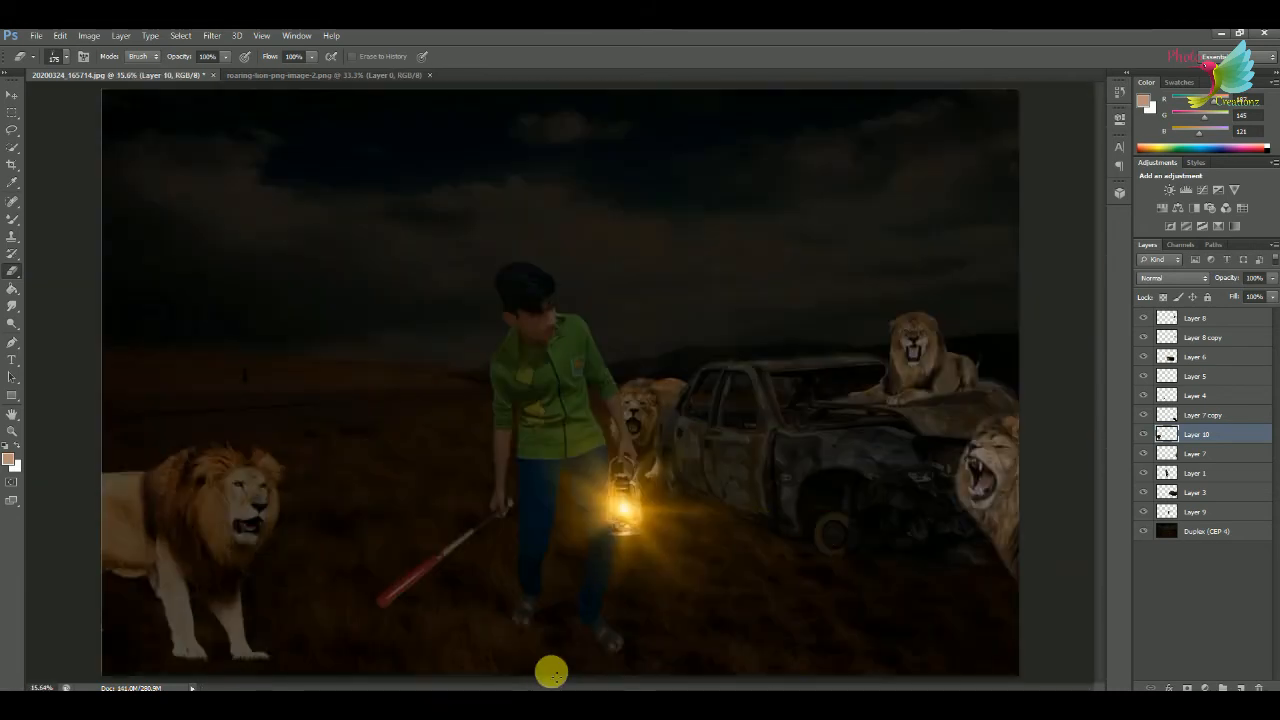
right_click(296, 173)
double_click(337, 251)
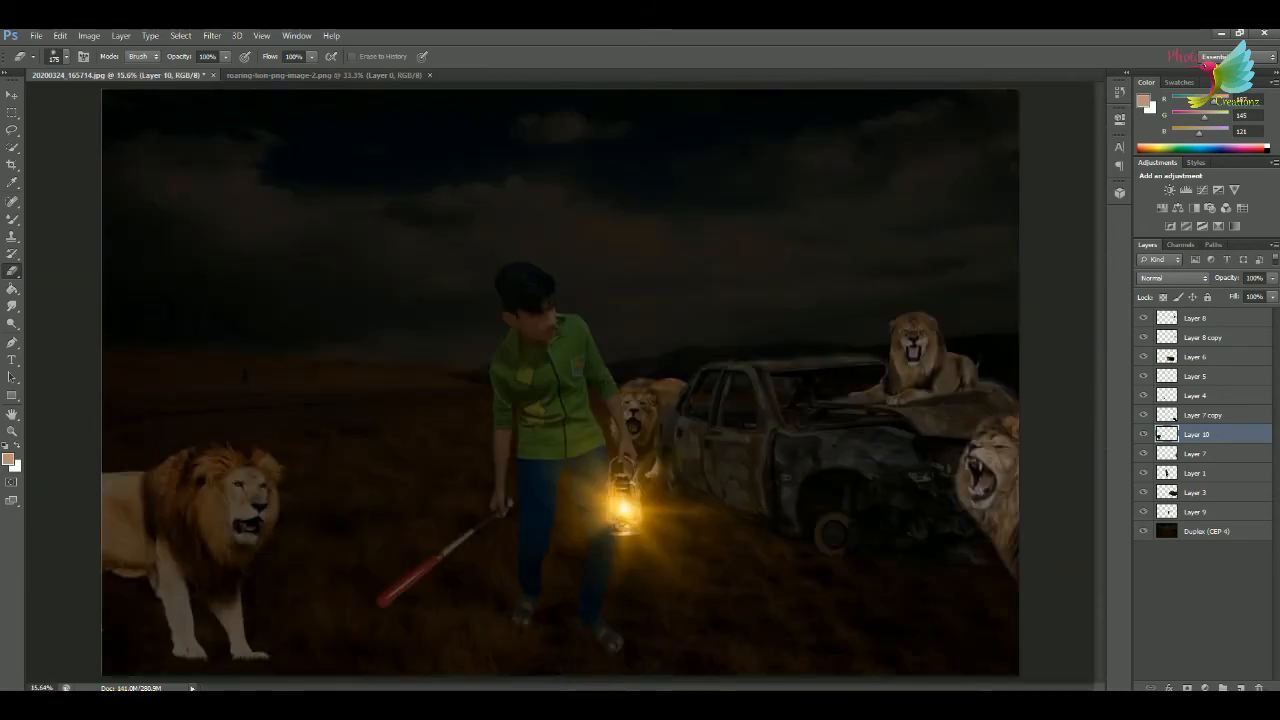
Save the composite to the Desktop in JPEG format as 20200324_165714.
click(36, 35)
click(75, 204)
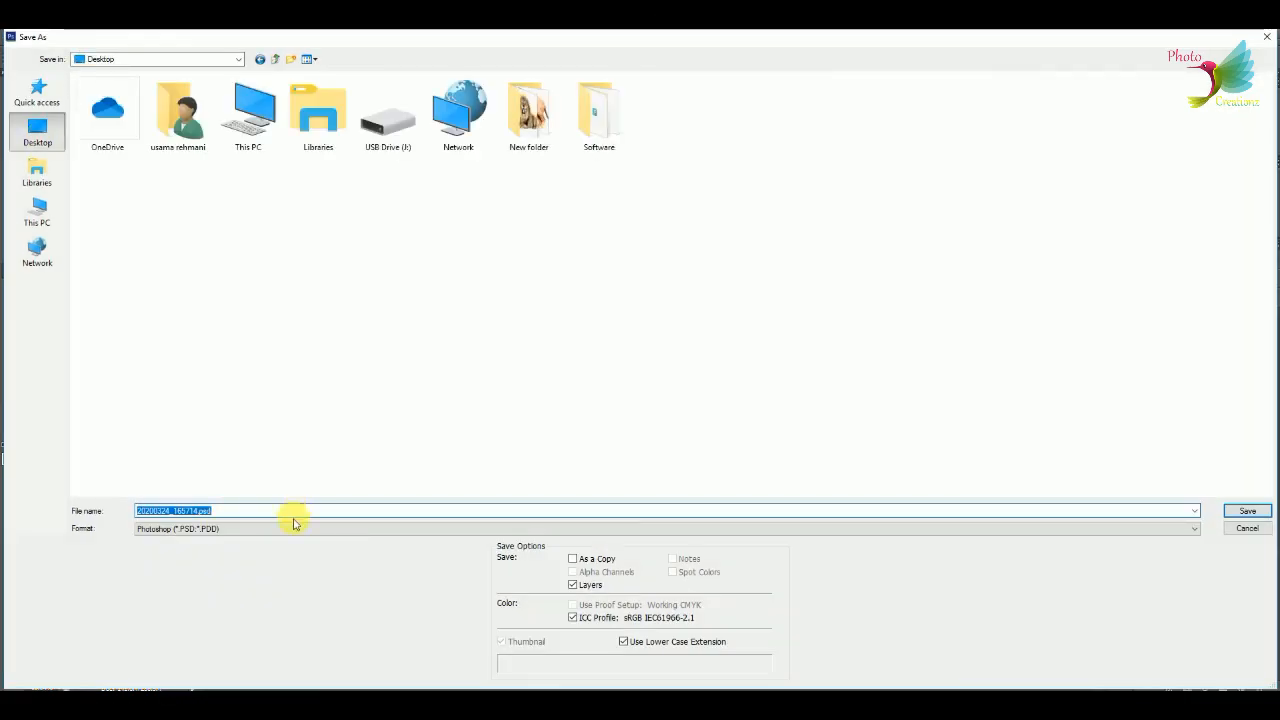
click(295, 528)
click(450, 590)
click(1247, 511)
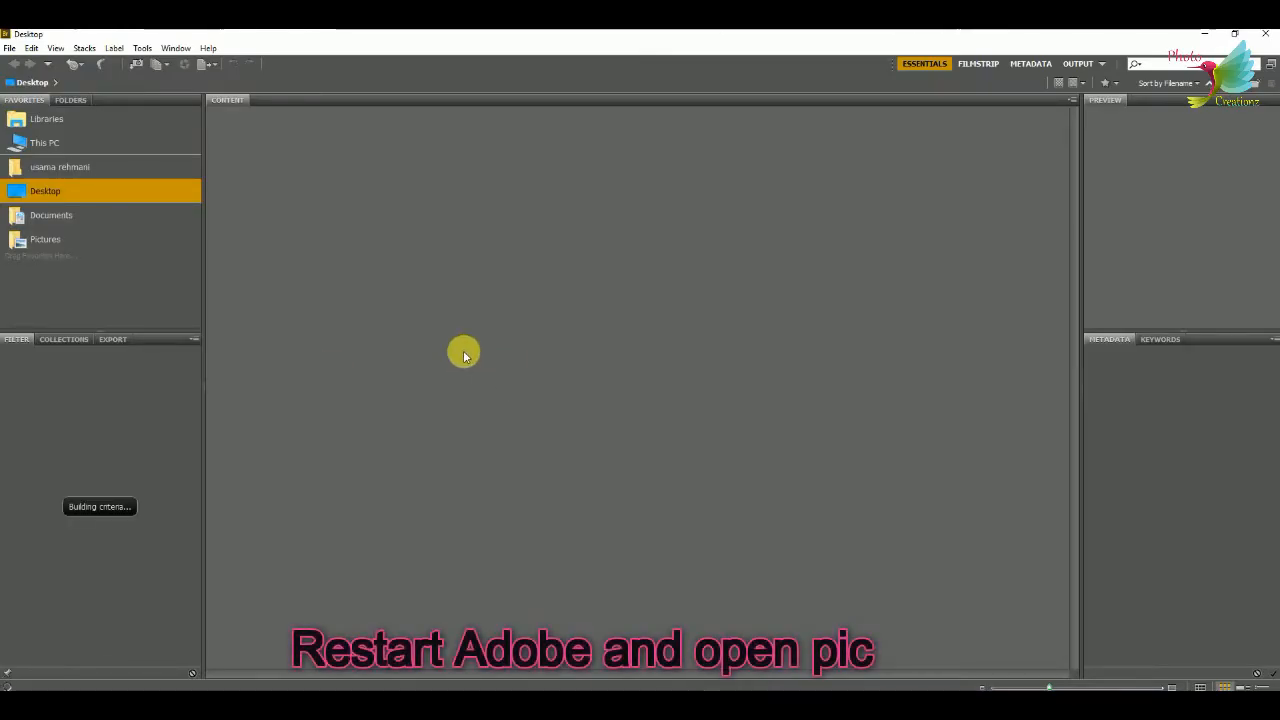
In Adobe Bridge, open 20200324_165714.jpg from the Desktop in Camera Raw and set temperature to +37 and tint to -6.
click(434, 323)
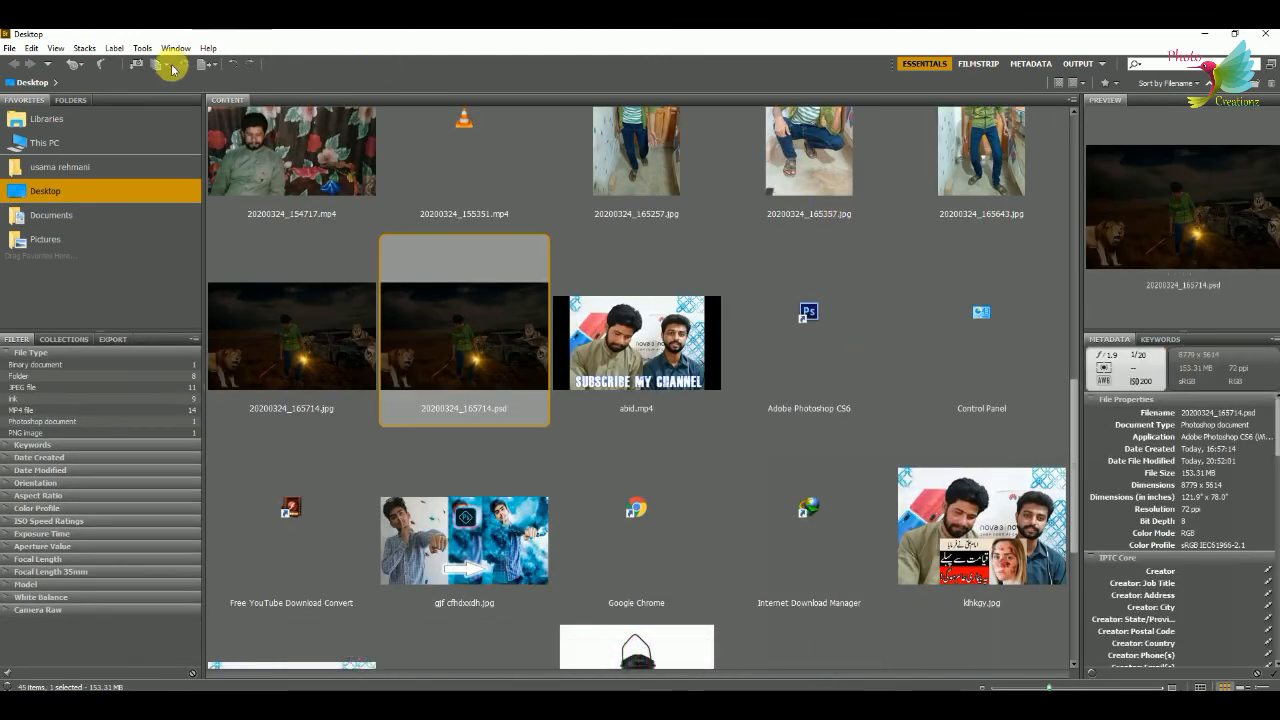
click(183, 64)
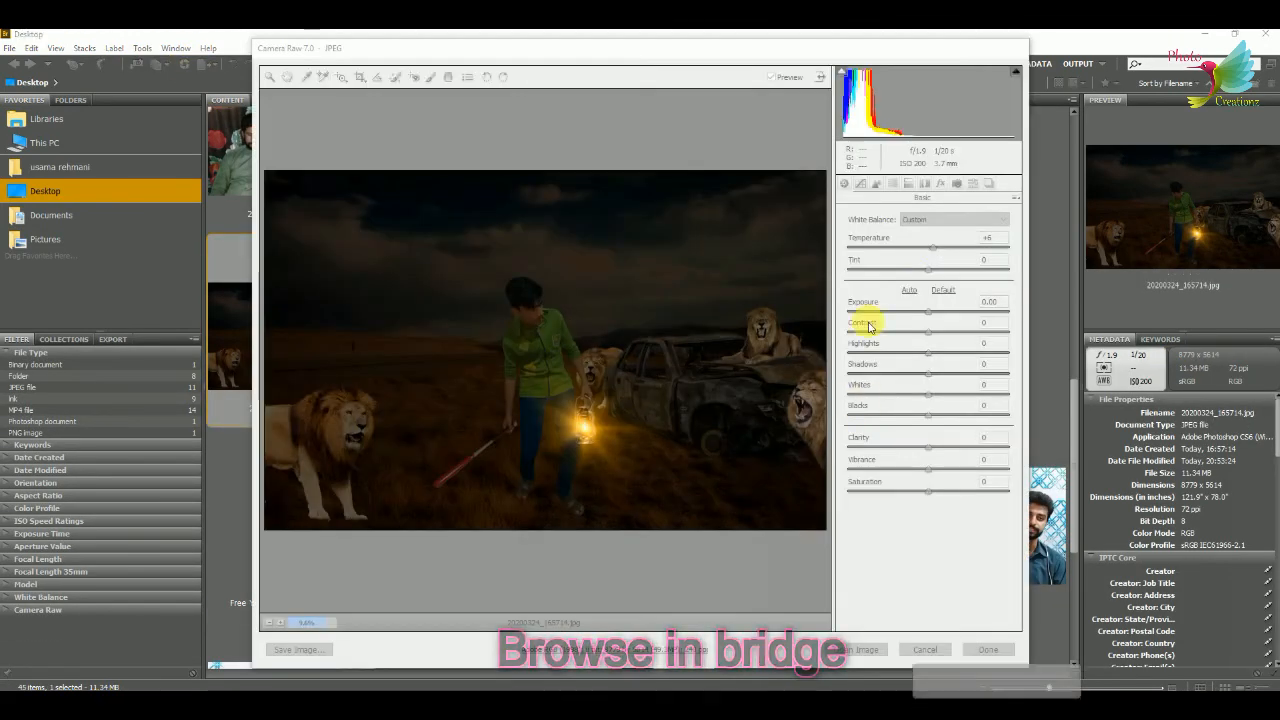
mouse_move(931, 251)
mouse_down()
mouse_move(968, 250)
mouse_move(923, 267)
mouse_up()
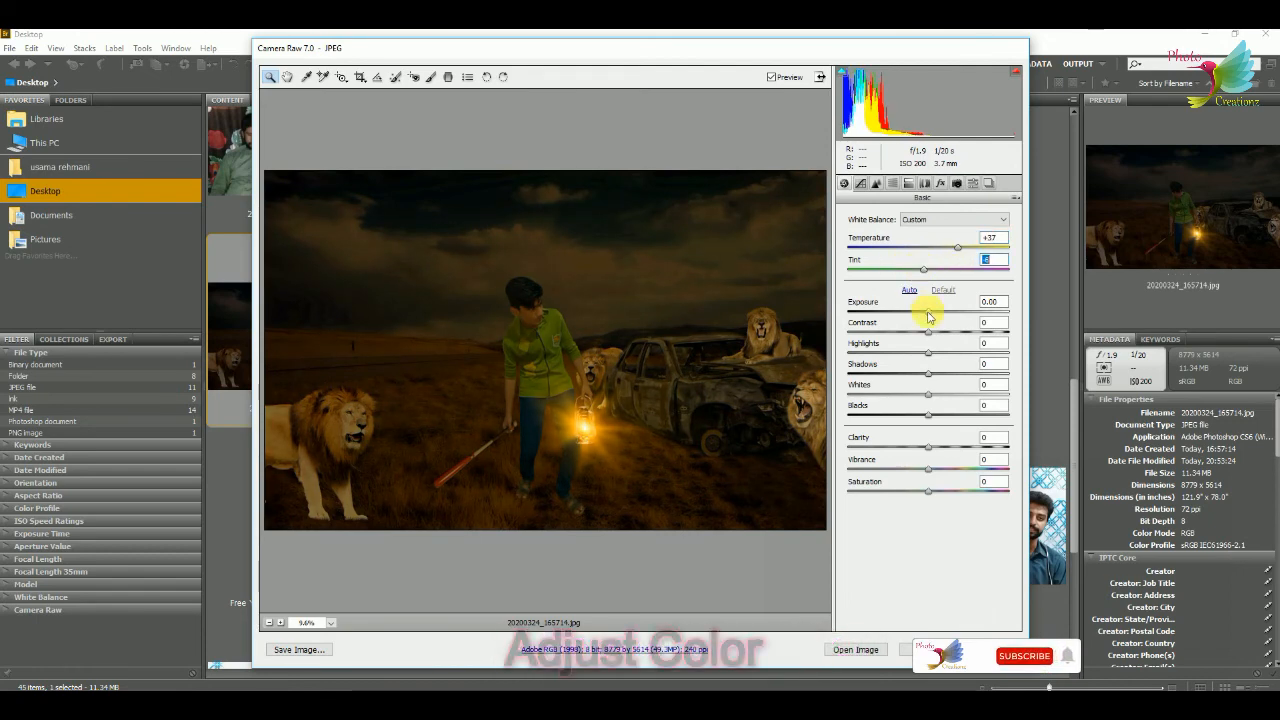
Set exposure +0.80, contrast +64, highlights -26, shadows +77, whites -73, blacks -28 and clarity +44, adjust vibrance and saturation, and apply the Camera Raw edits.
mouse_move(928, 313)
mouse_down()
mouse_move(960, 313)
mouse_move(941, 318)
mouse_up()
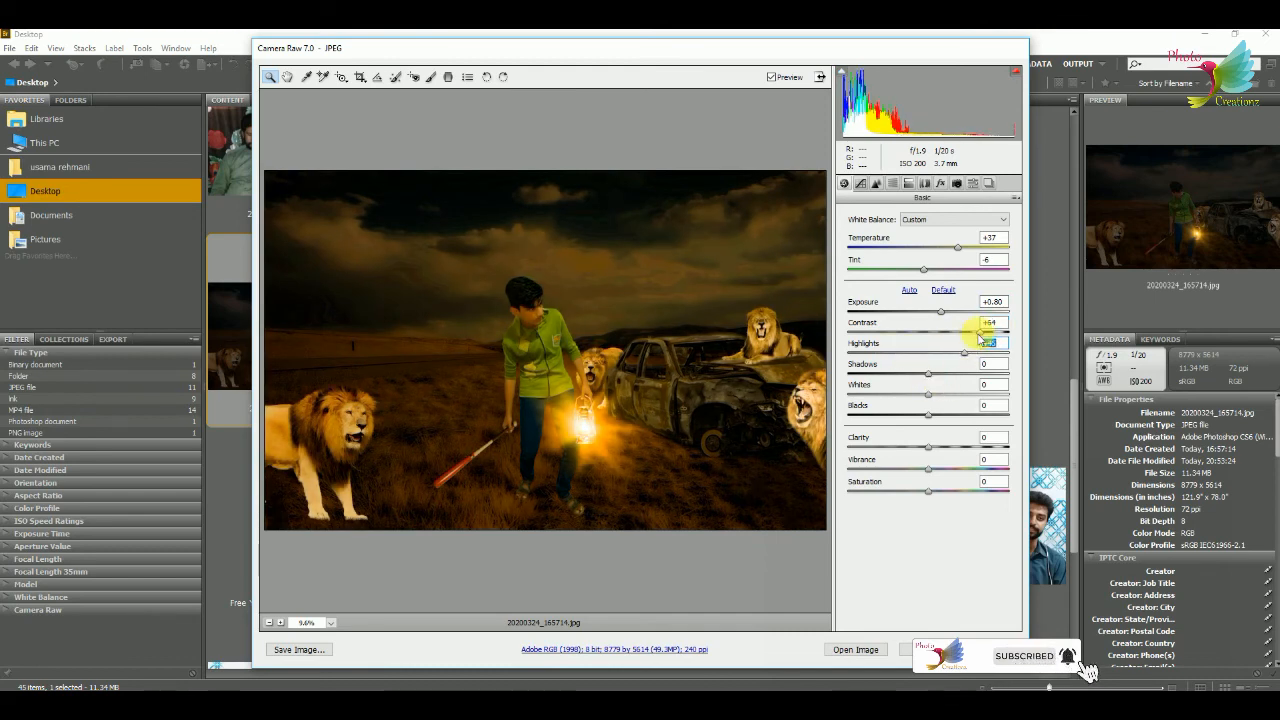
drag(964, 352, 946, 401)
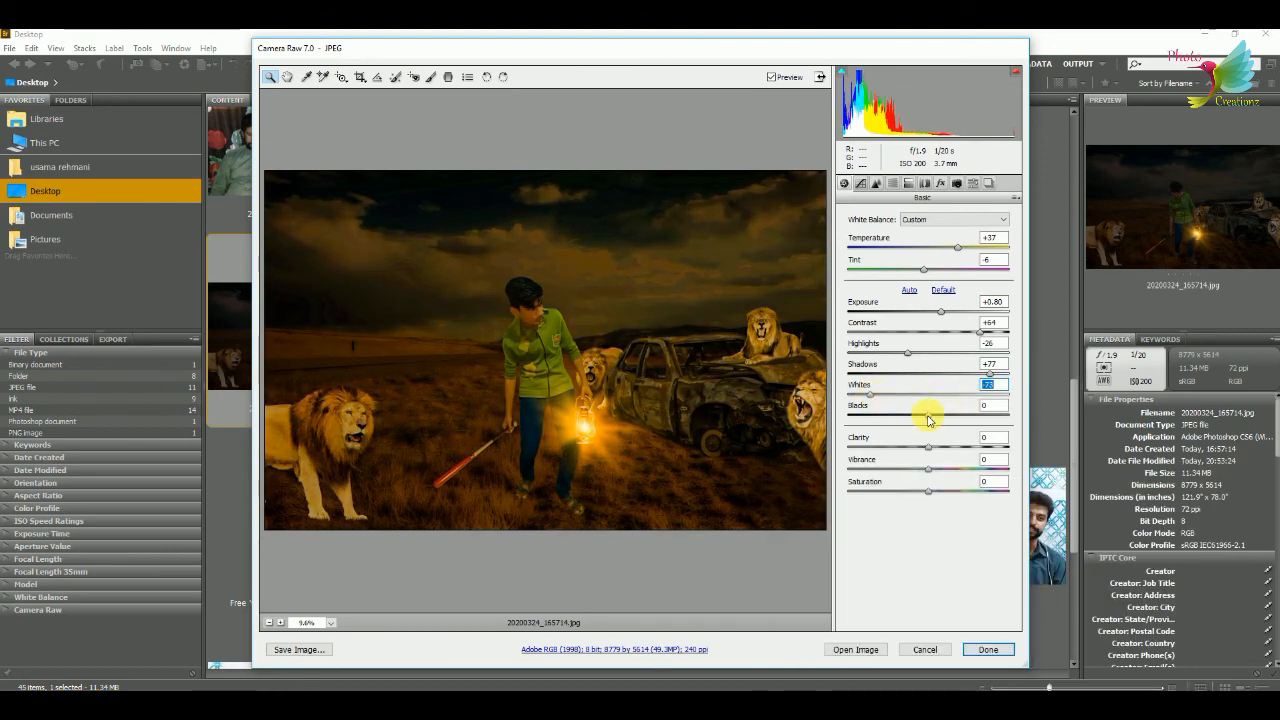
drag(928, 448, 967, 453)
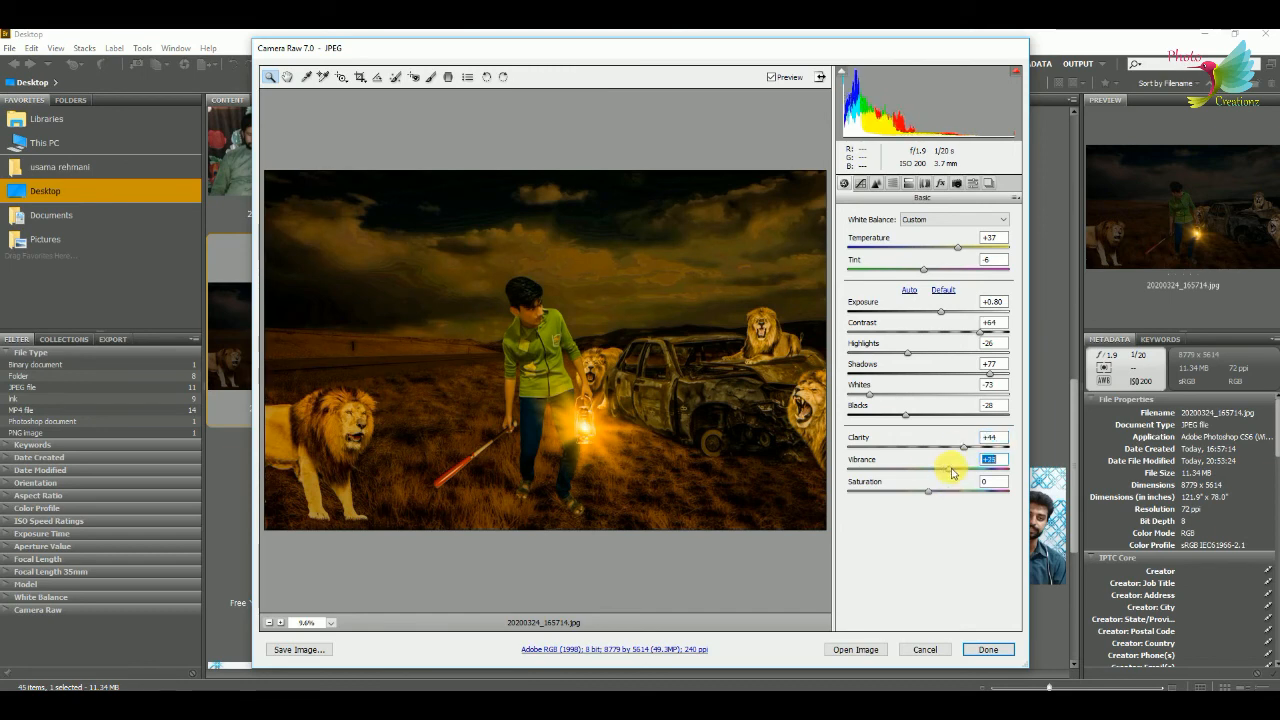
drag(960, 496, 907, 500)
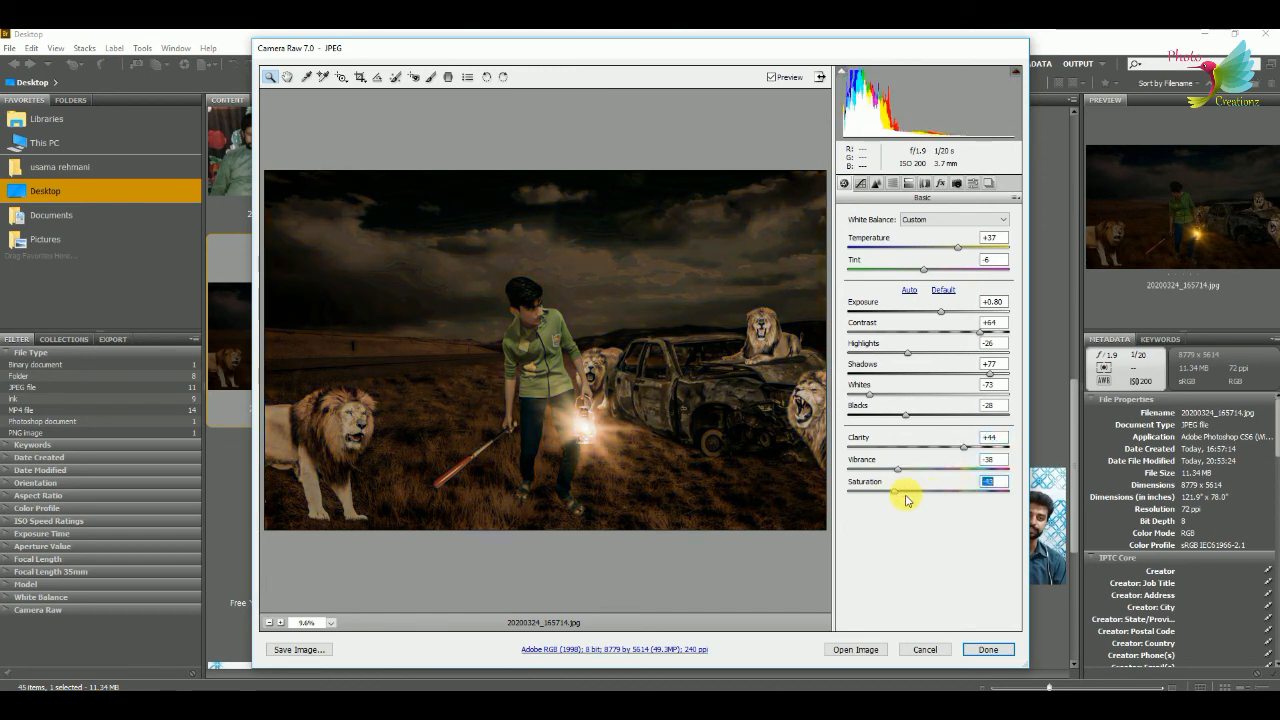
click(1010, 647)
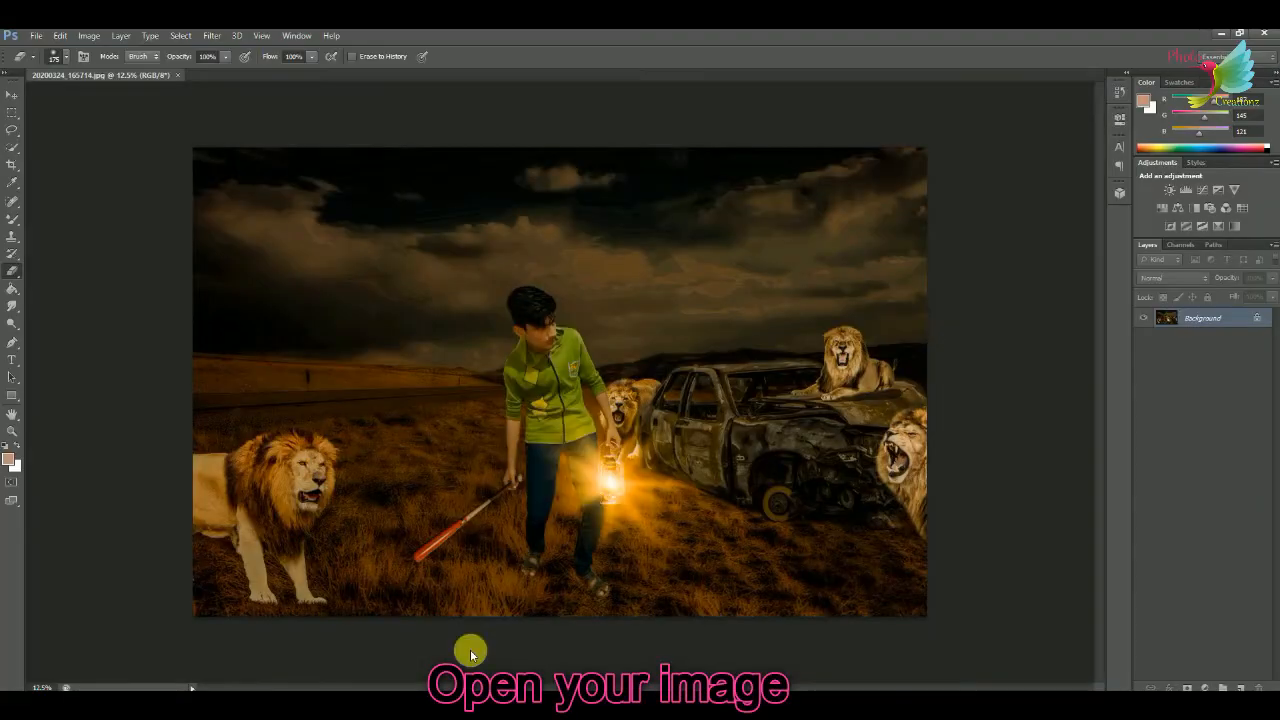
Save the color-graded image from Photoshop to the Desktop in JPEG format as 20200324_165714.
click(36, 35)
click(50, 198)
click(508, 528)
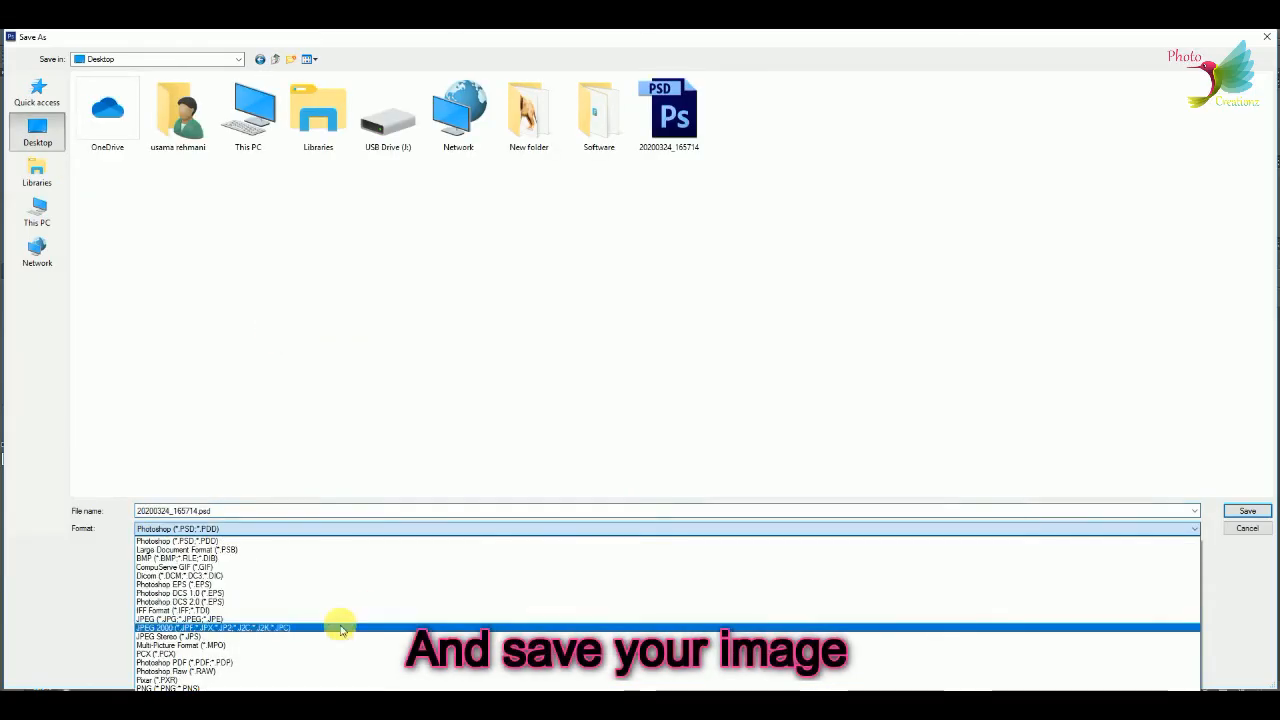
click(340, 620)
key(Return)
click(608, 363)
click(716, 219)
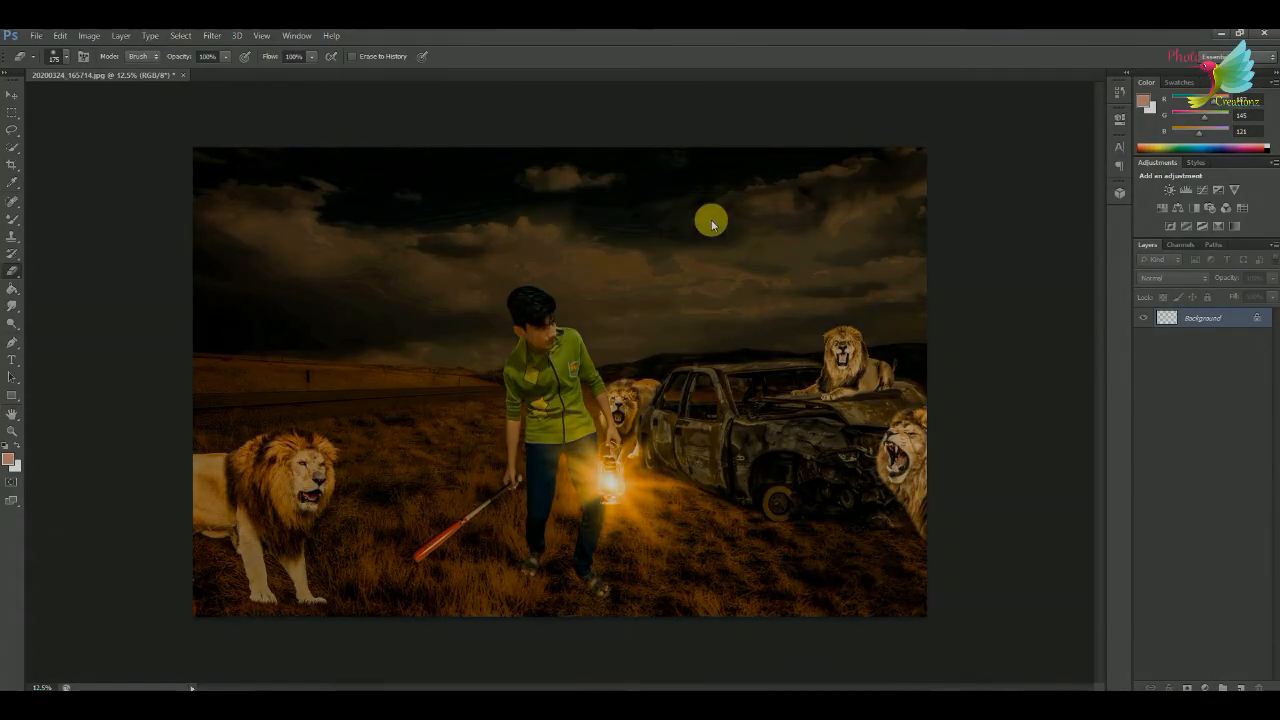